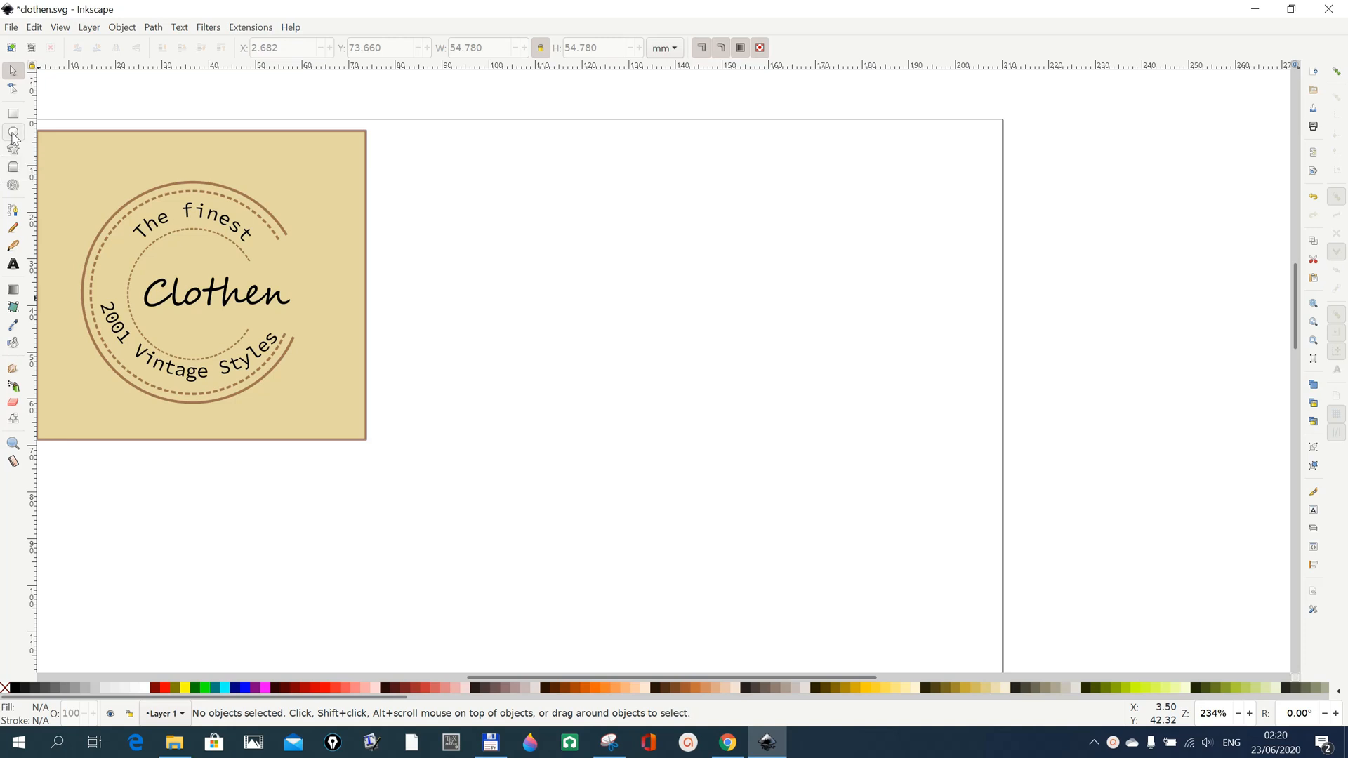
Draw an unfilled circle about 54 mm in diameter on the empty page area beside the finished logo.
{"action": "left_click", "coordinate": [13, 135]}
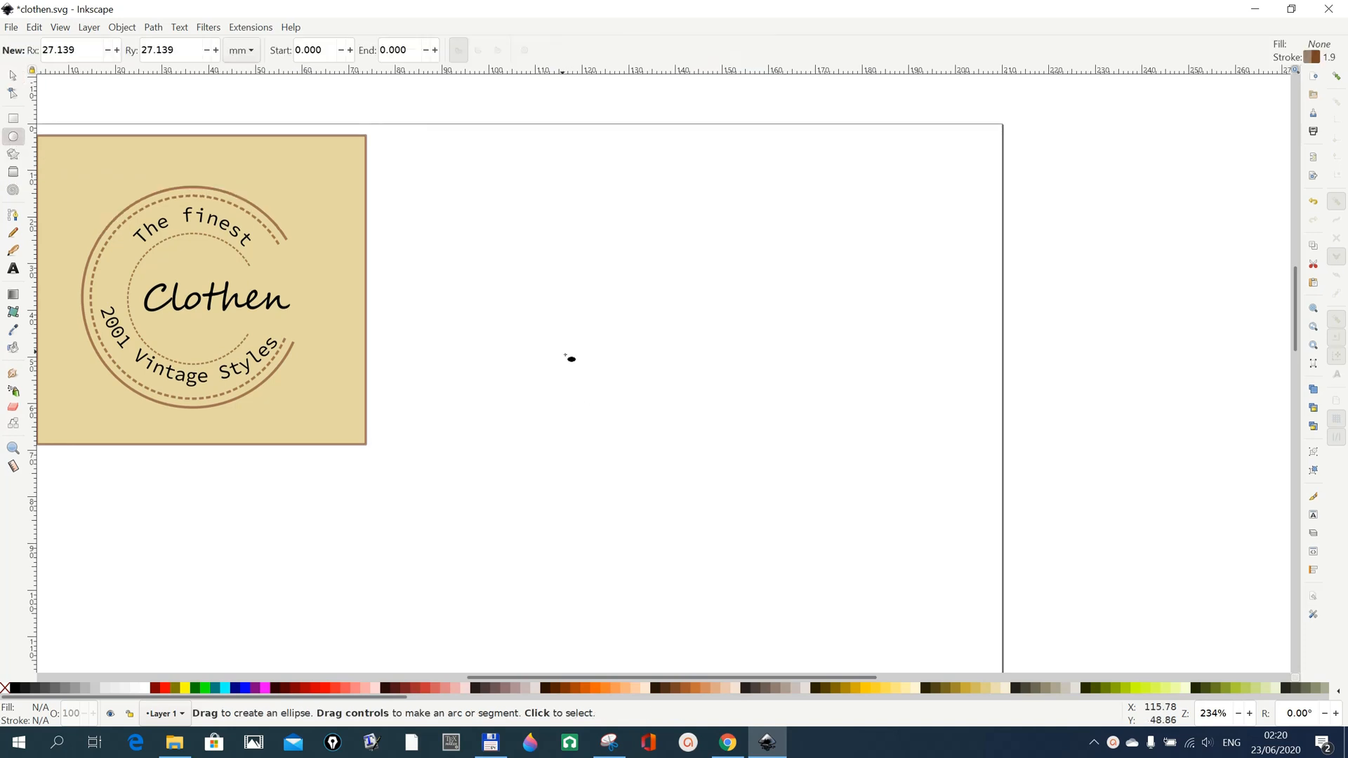
{"action": "mouse_move", "coordinate": [573, 342]}
{"action": "left_mouse_down"}
{"action": "mouse_move", "coordinate": [737, 505]}
{"action": "mouse_move", "coordinate": [865, 599]}
{"action": "left_mouse_up"}
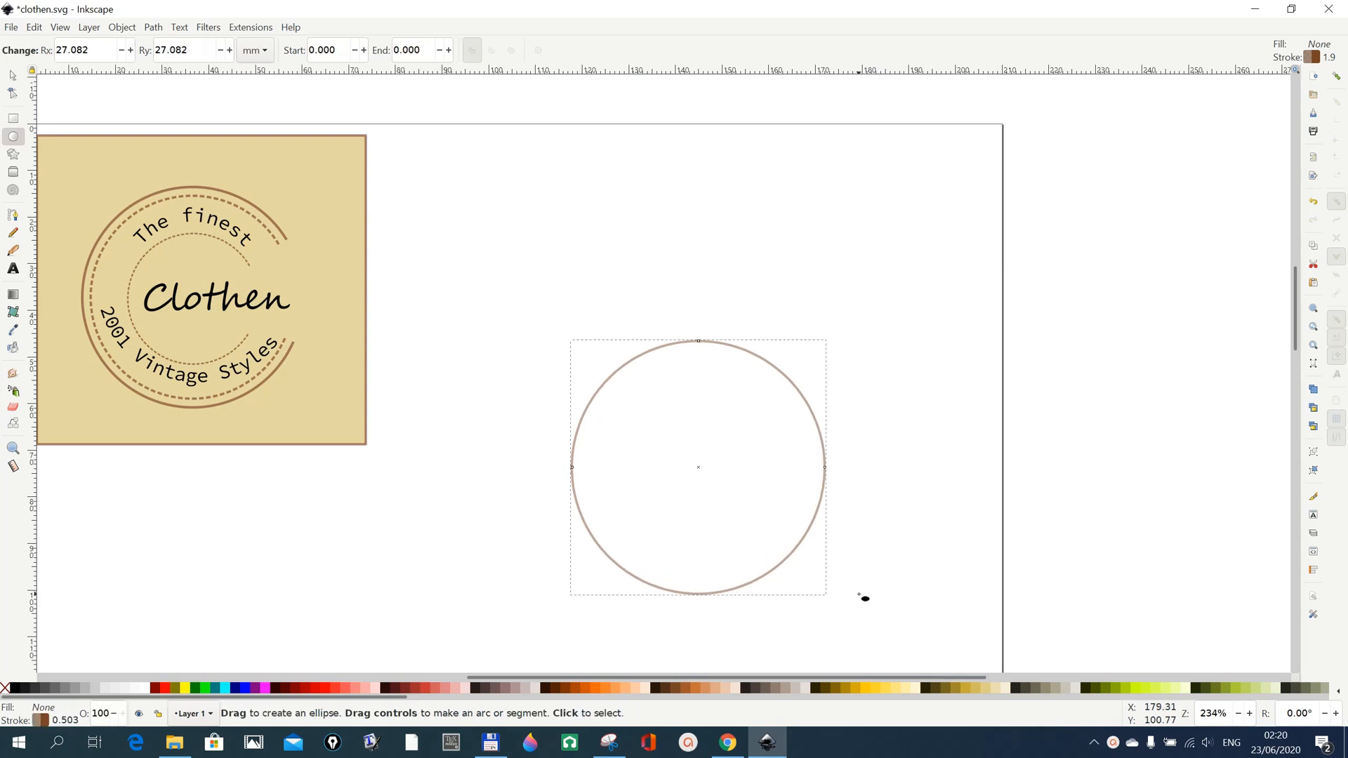
{"action": "scroll", "coordinate": [865, 599], "scroll_direction": "down", "scroll_amount": 3}
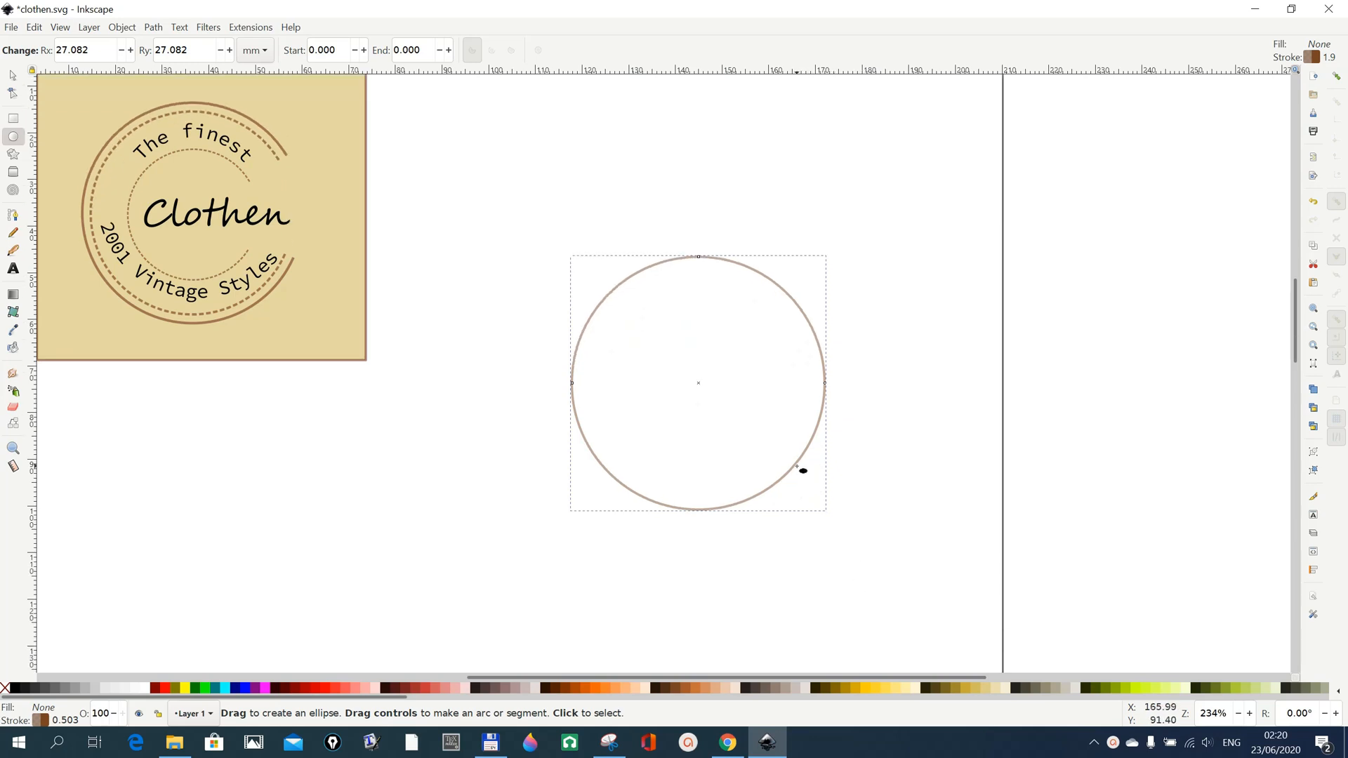
Duplicate the circle twice in place and move one copy below the finished logo.
{"action": "left_click", "coordinate": [13, 74]}
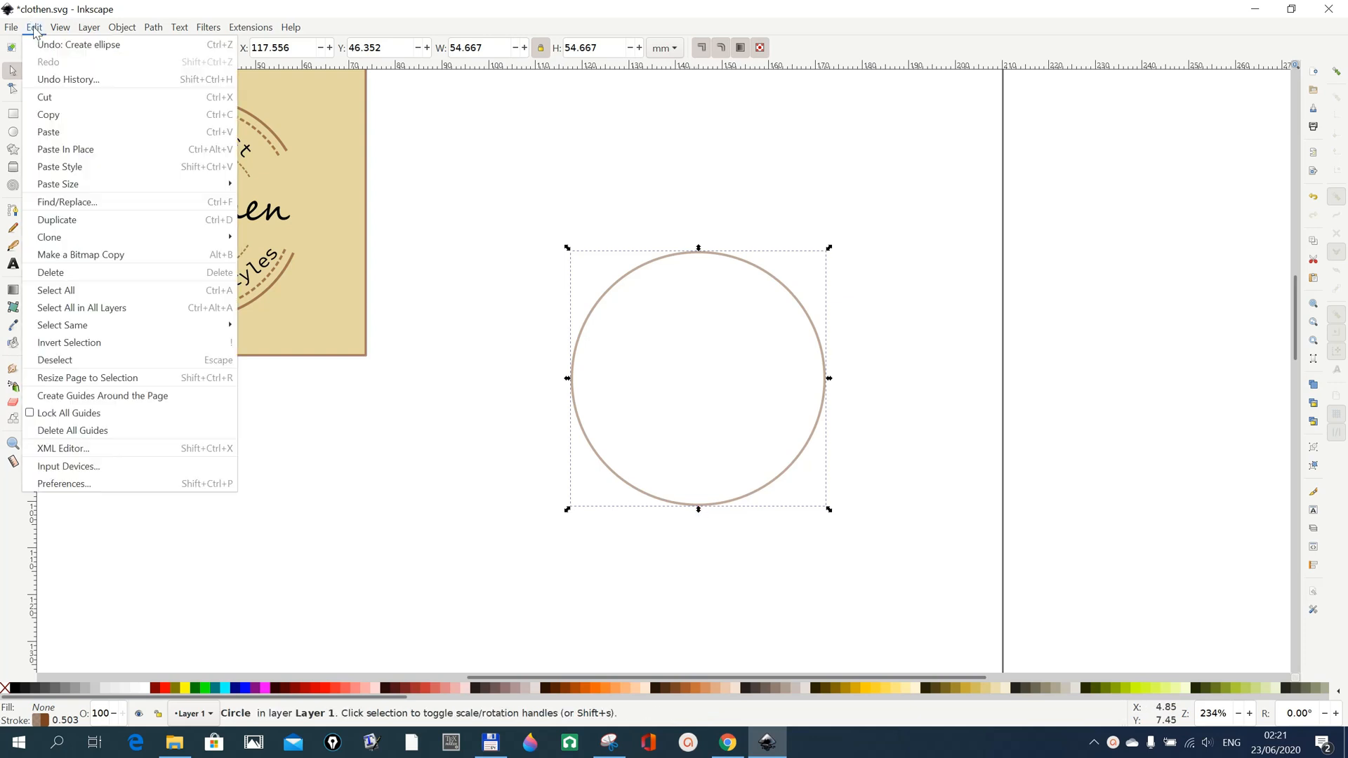
{"action": "left_click", "coordinate": [33, 27]}
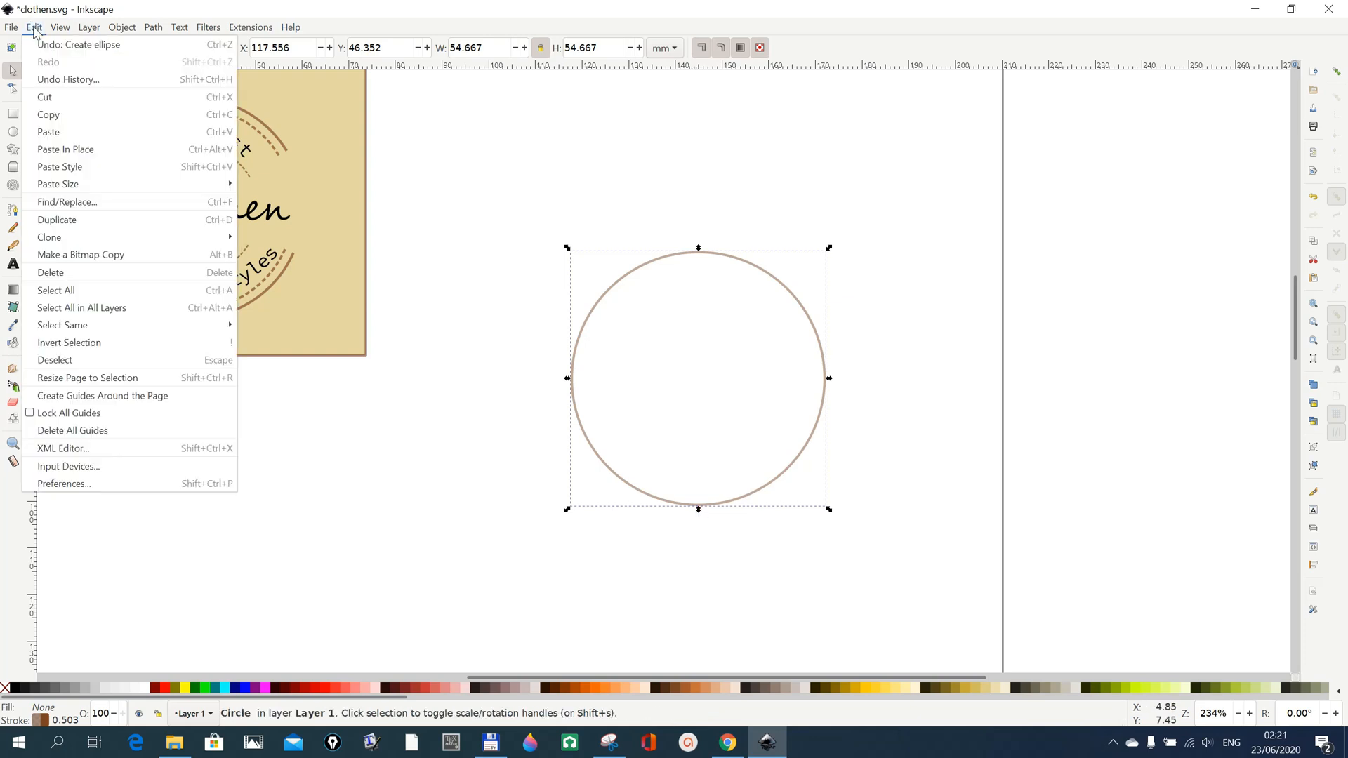
{"action": "left_click", "coordinate": [62, 222]}
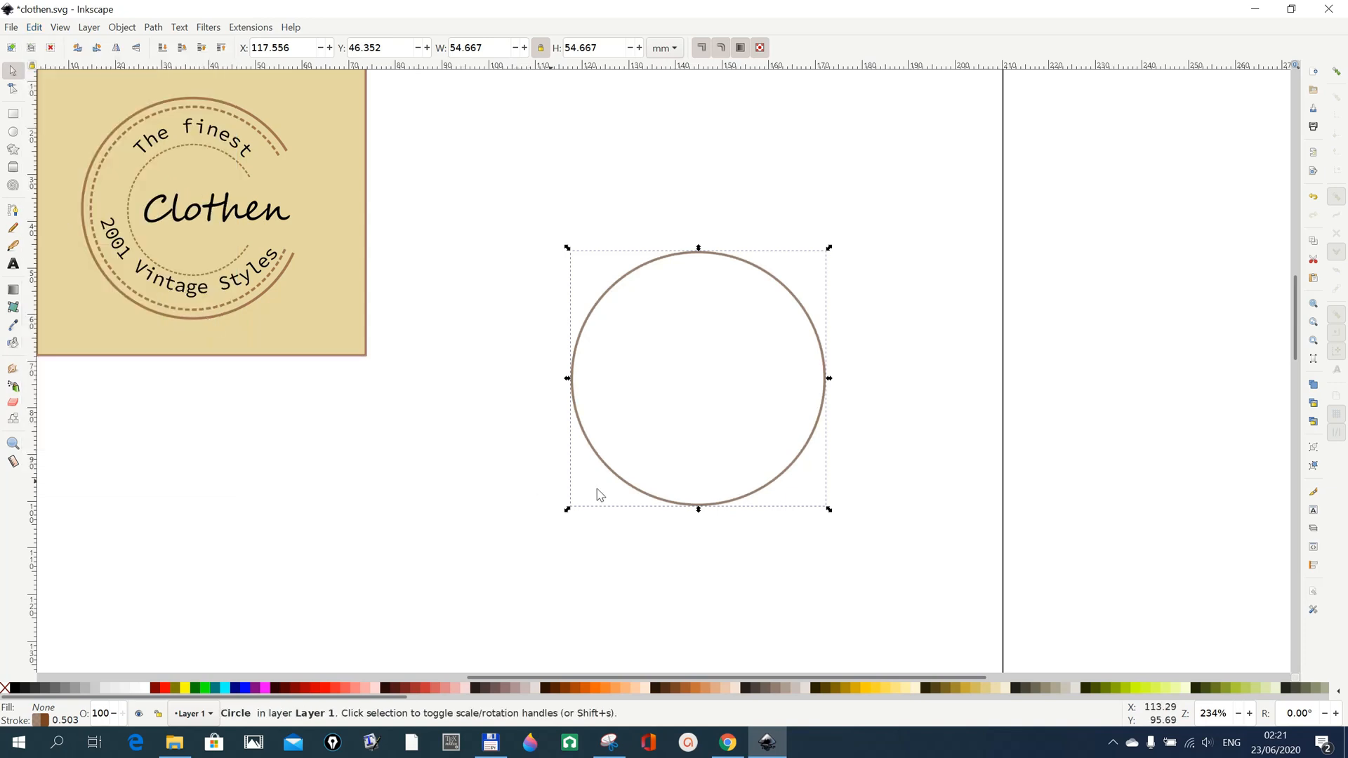
{"action": "right_click", "coordinate": [734, 501]}
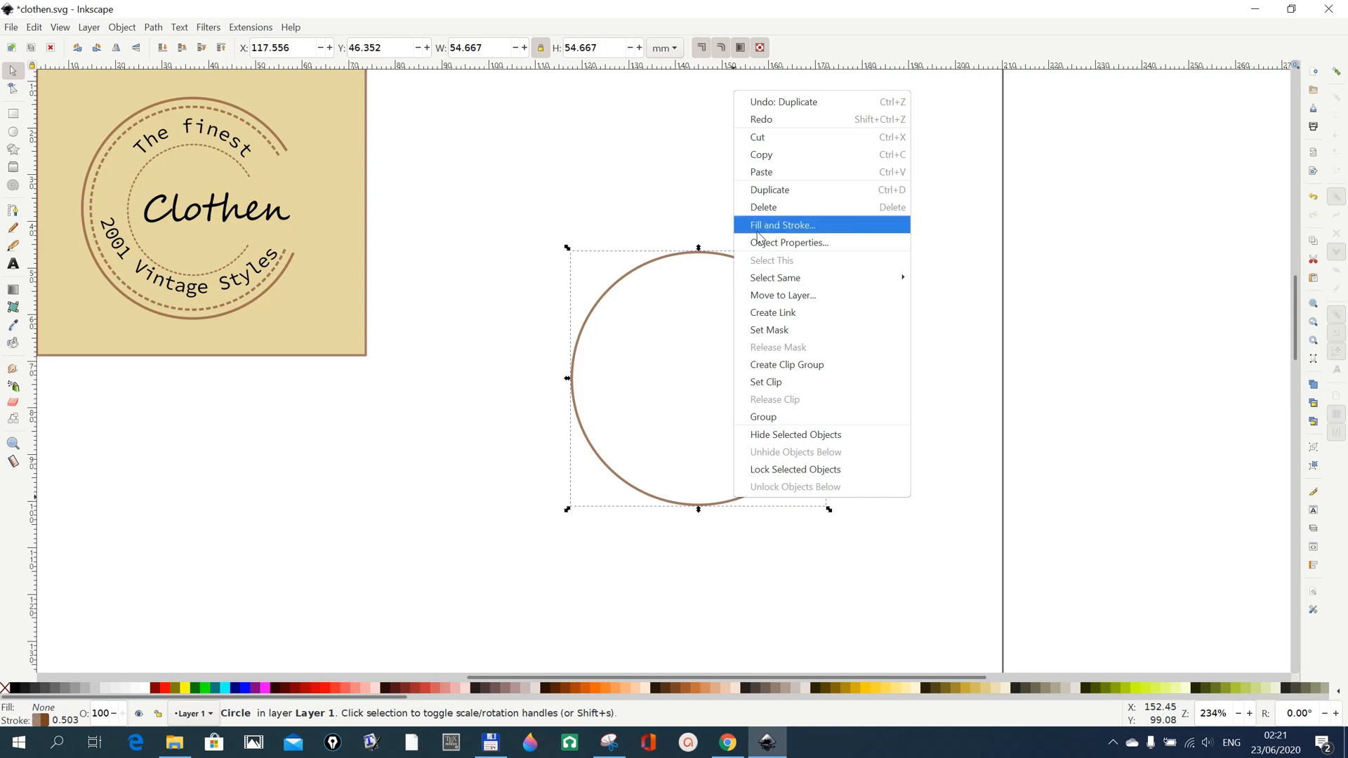
{"action": "left_click", "coordinate": [759, 190]}
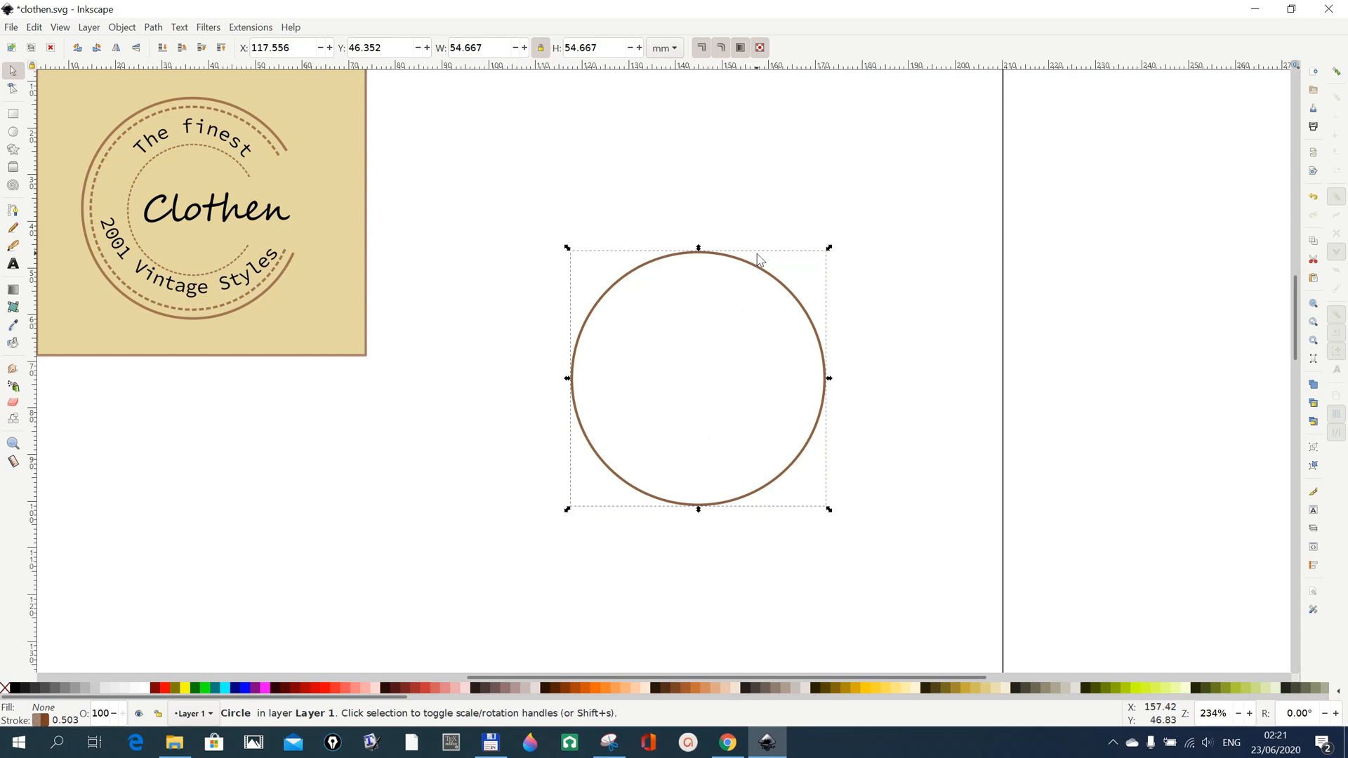
{"action": "left_click_drag", "start_coordinate": [763, 271], "coordinate": [297, 430]}
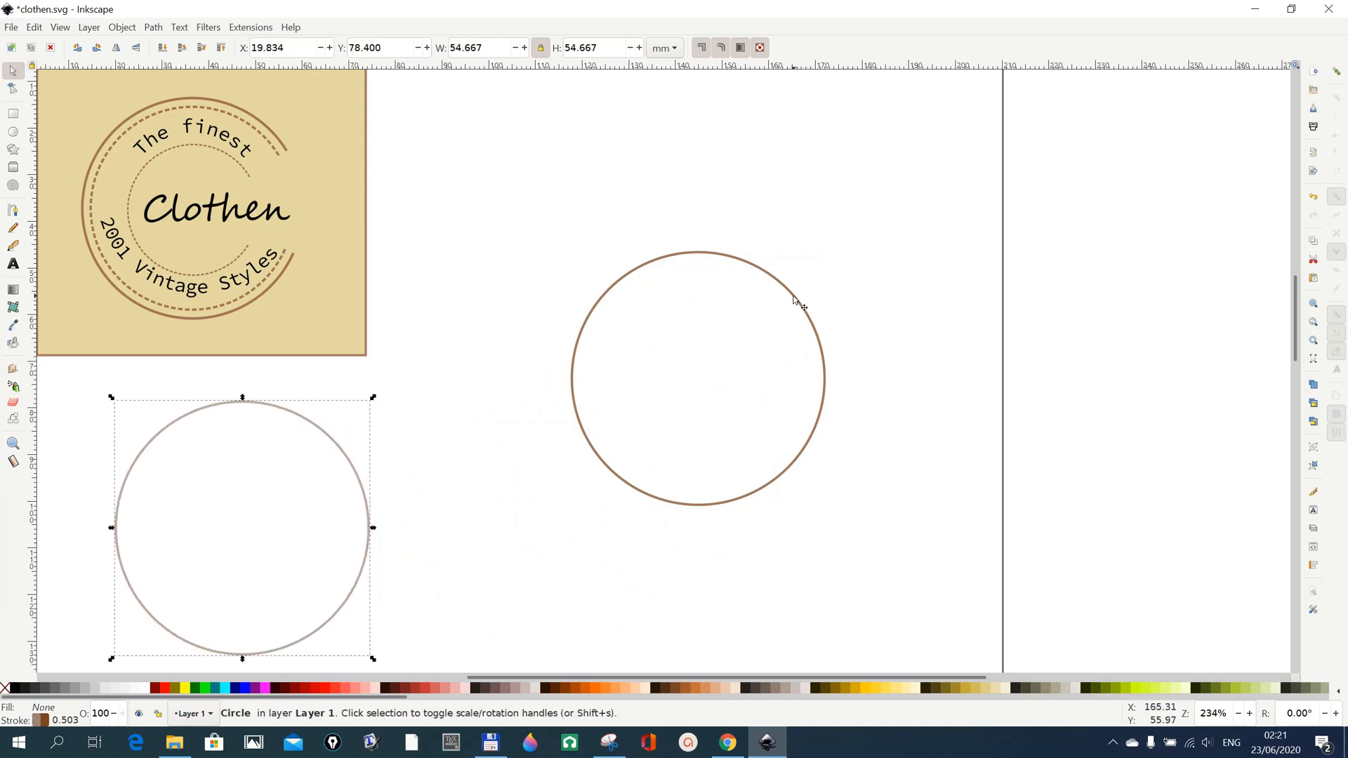
Enable snapping and realign the slightly shifted copy exactly over the original circle.
{"action": "mouse_move", "coordinate": [730, 263]}
{"action": "left_mouse_down"}
{"action": "mouse_move", "coordinate": [727, 285]}
{"action": "mouse_move", "coordinate": [728, 264]}
{"action": "left_mouse_up"}
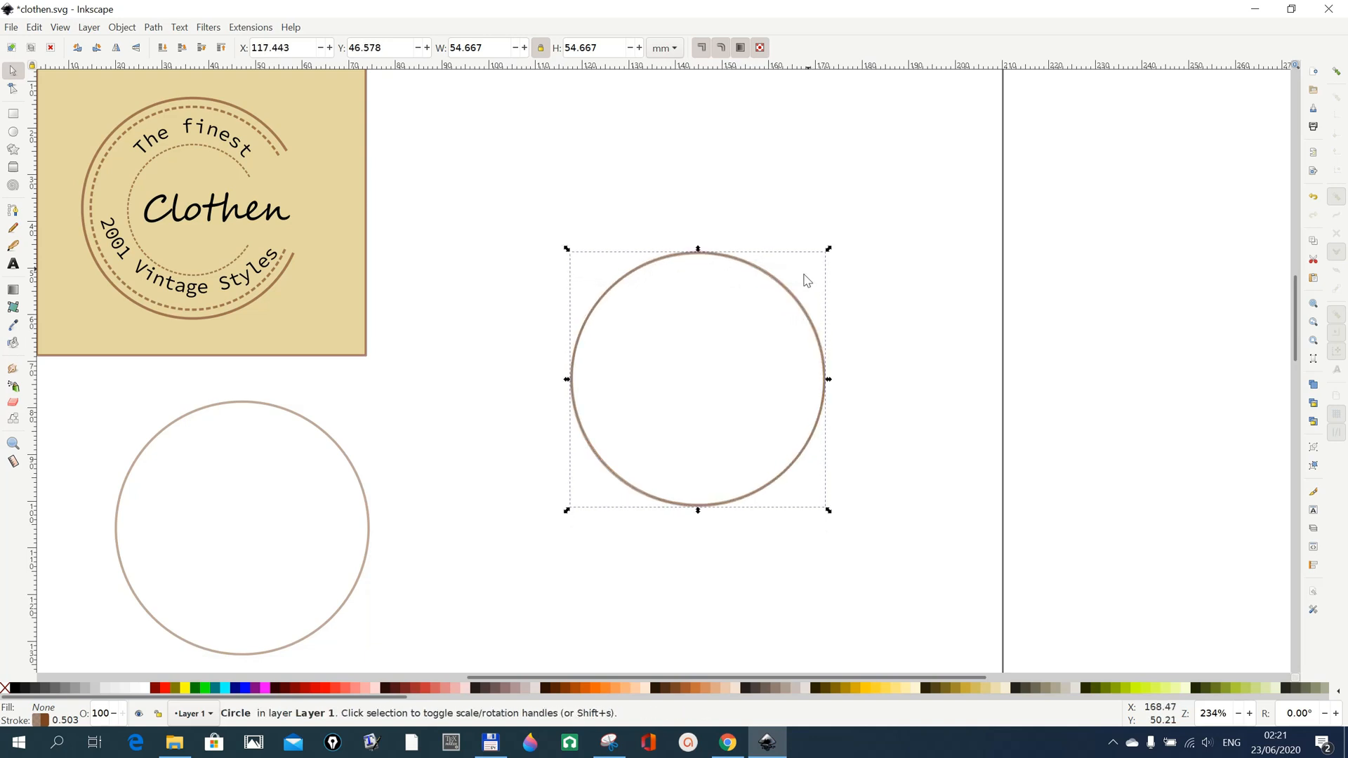
{"action": "left_click", "coordinate": [1338, 75]}
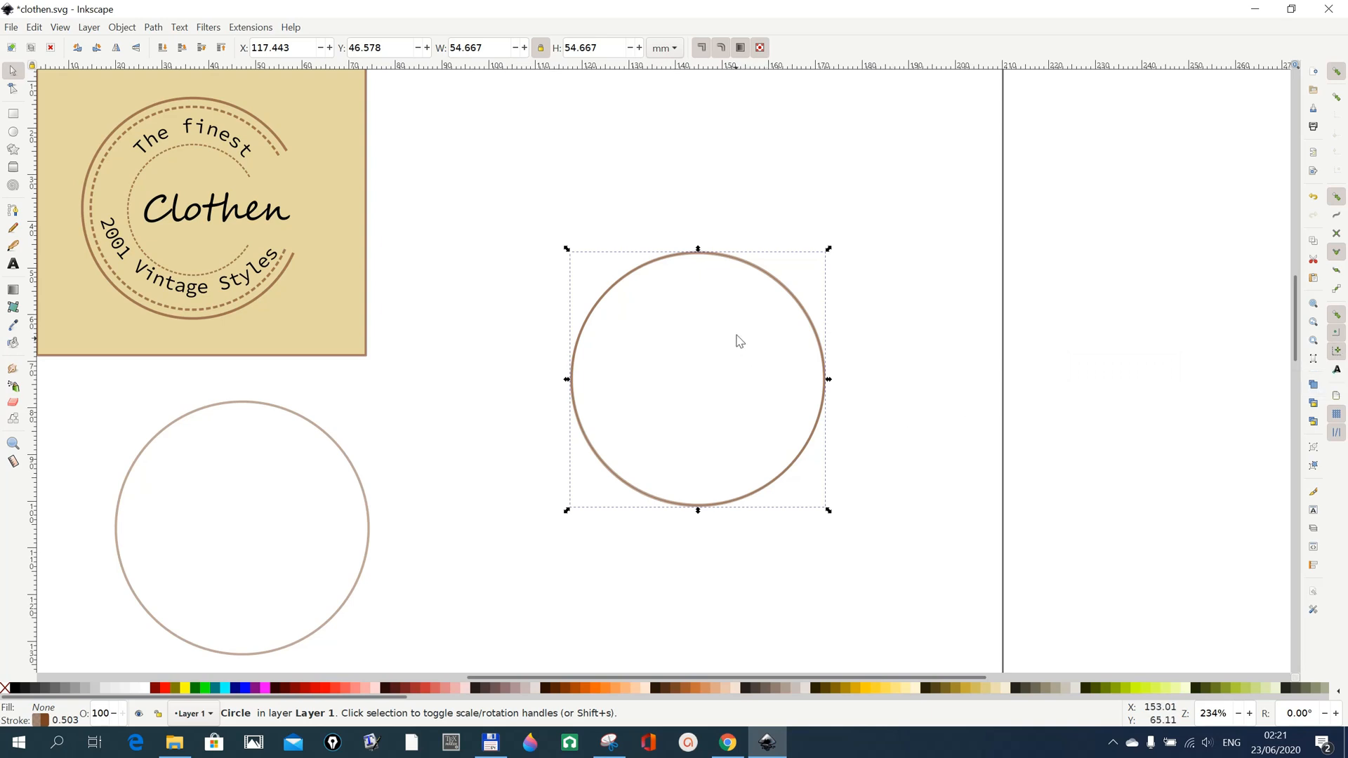
{"action": "left_click", "coordinate": [734, 387]}
{"action": "left_click_drag", "start_coordinate": [746, 378], "coordinate": [733, 403]}
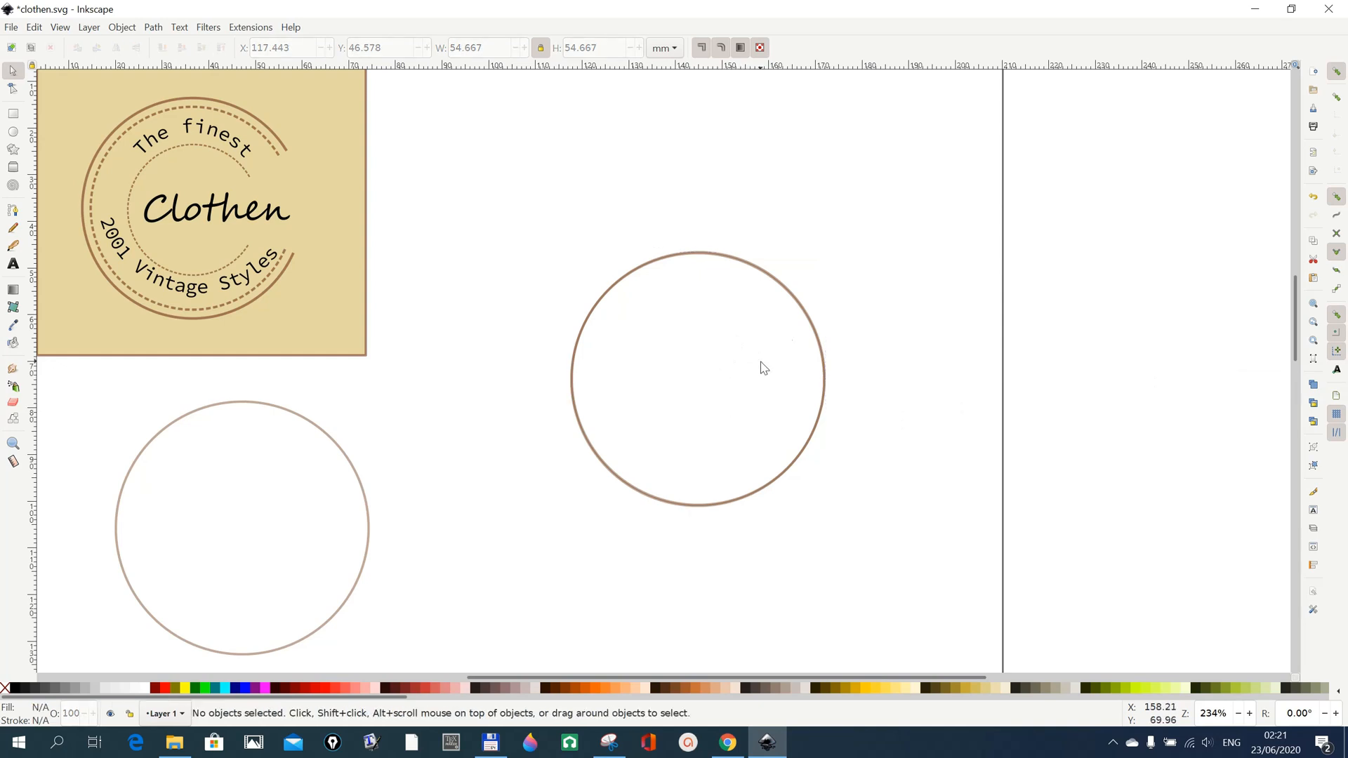
{"action": "mouse_move", "coordinate": [820, 340]}
{"action": "left_mouse_down"}
{"action": "mouse_move", "coordinate": [803, 355]}
{"action": "mouse_move", "coordinate": [791, 340]}
{"action": "mouse_move", "coordinate": [819, 341]}
{"action": "left_mouse_up"}
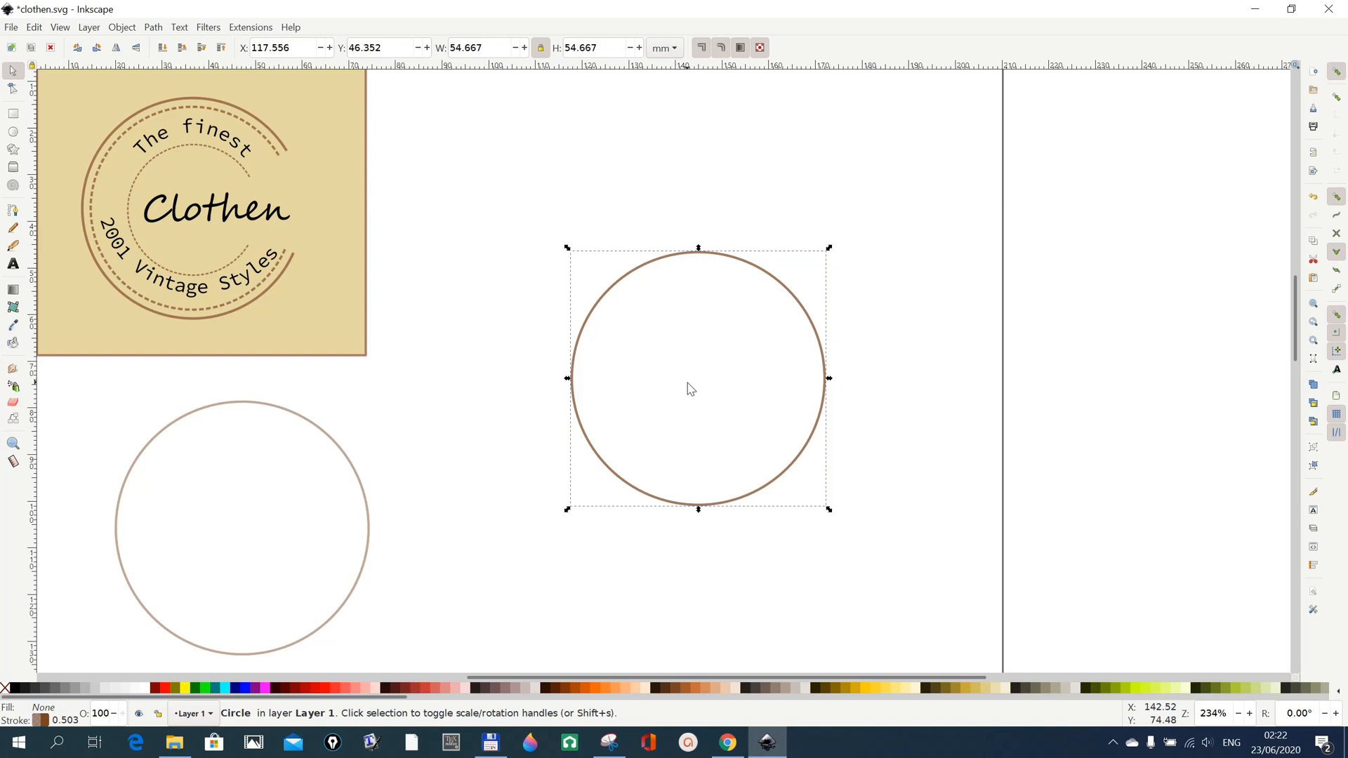
Scale the overlying circle copy proportionally about its centre to about 32 mm, forming a concentric inner circle.
{"action": "key", "text": "shift"}
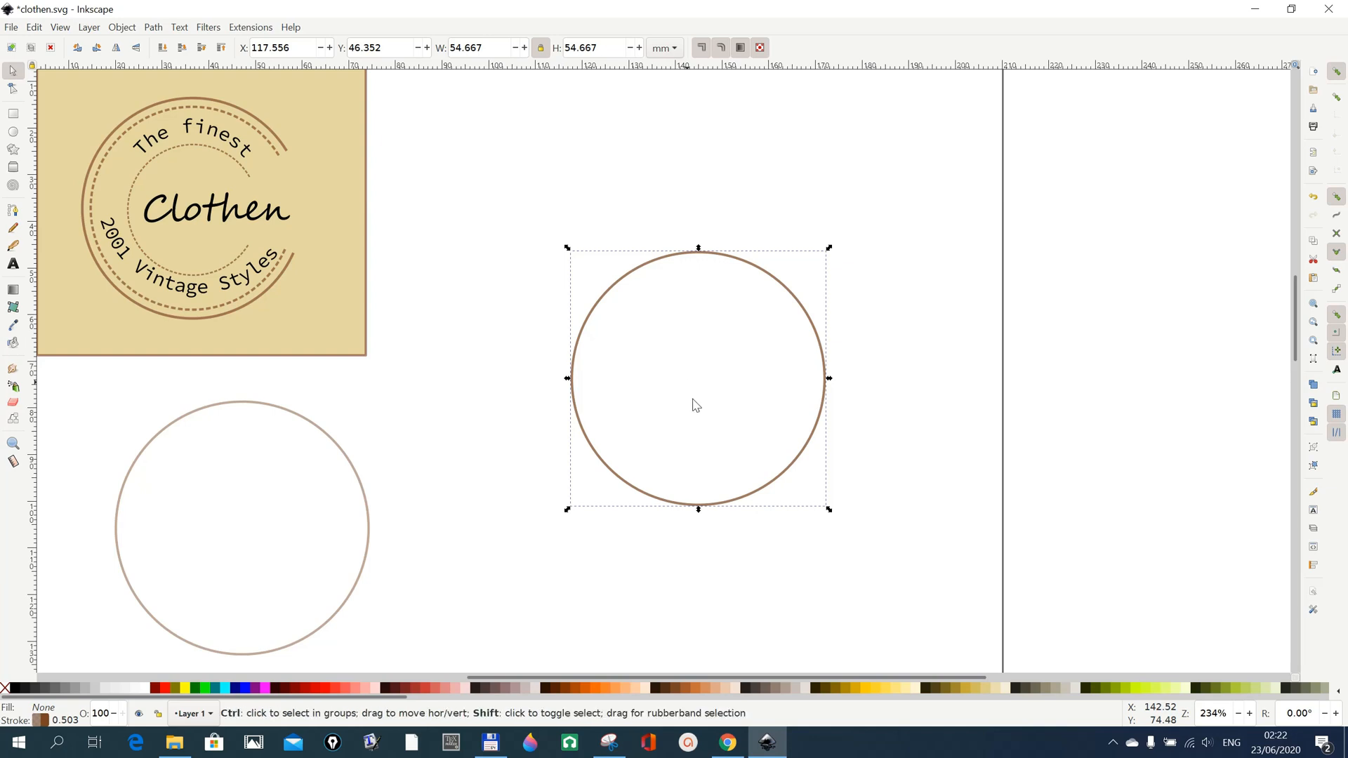
{"action": "left_click_drag", "start_coordinate": [831, 512], "coordinate": [791, 483]}
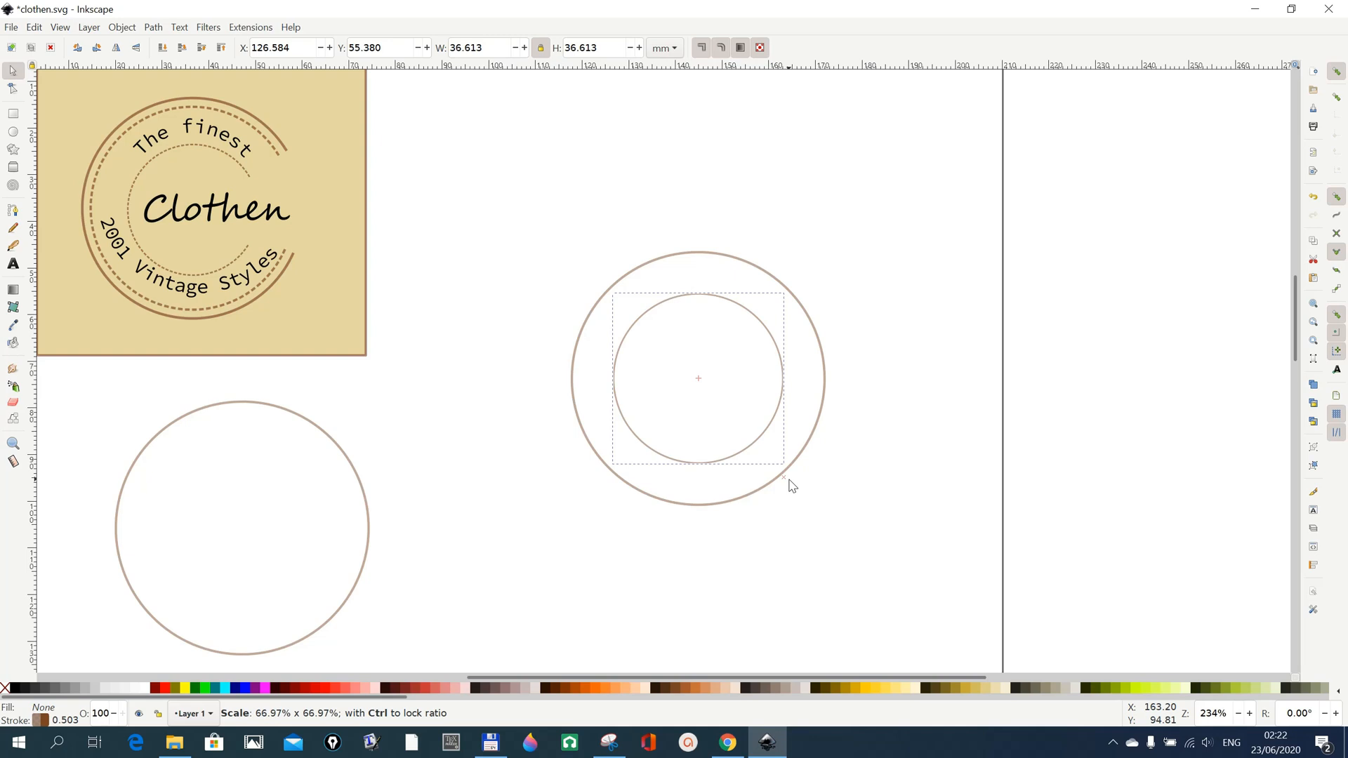
{"action": "left_click_drag", "start_coordinate": [789, 480], "coordinate": [780, 474]}
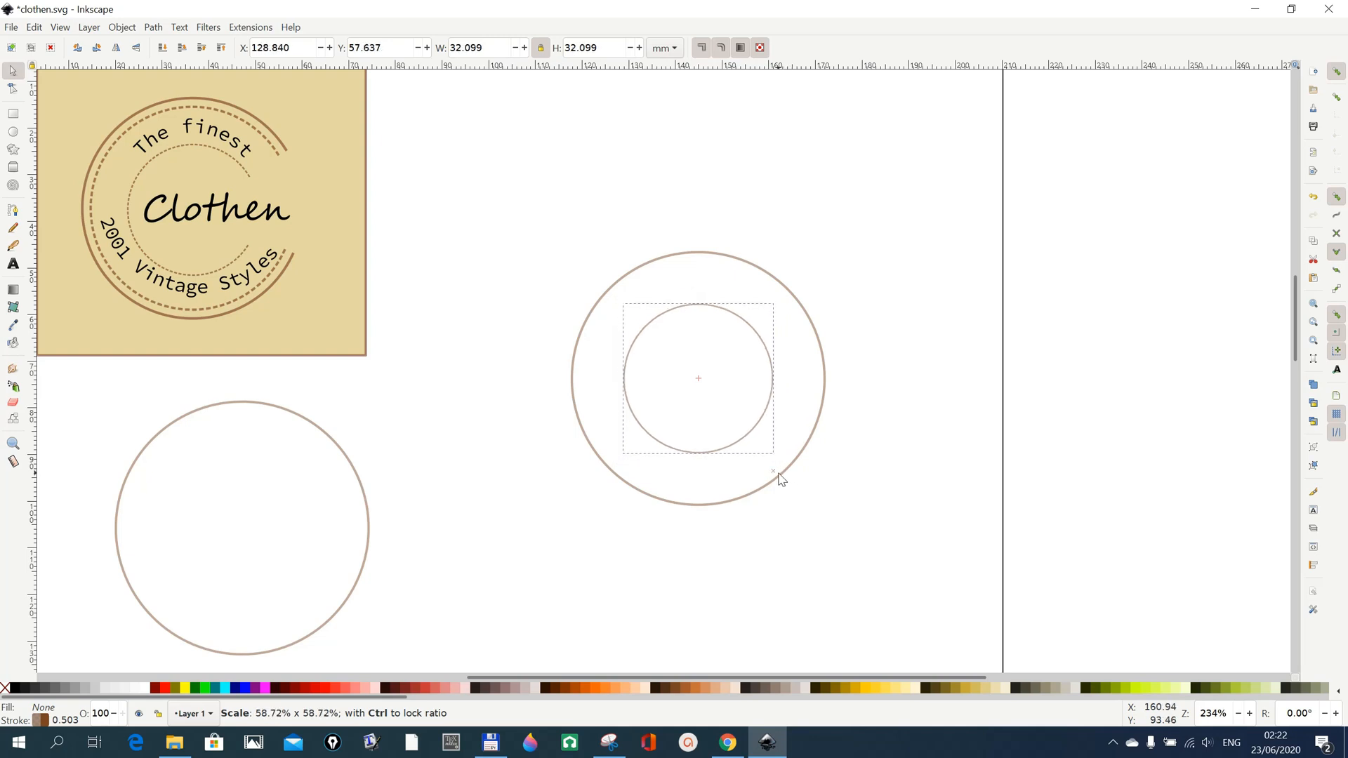
{"action": "left_click_drag", "start_coordinate": [780, 478], "coordinate": [781, 478]}
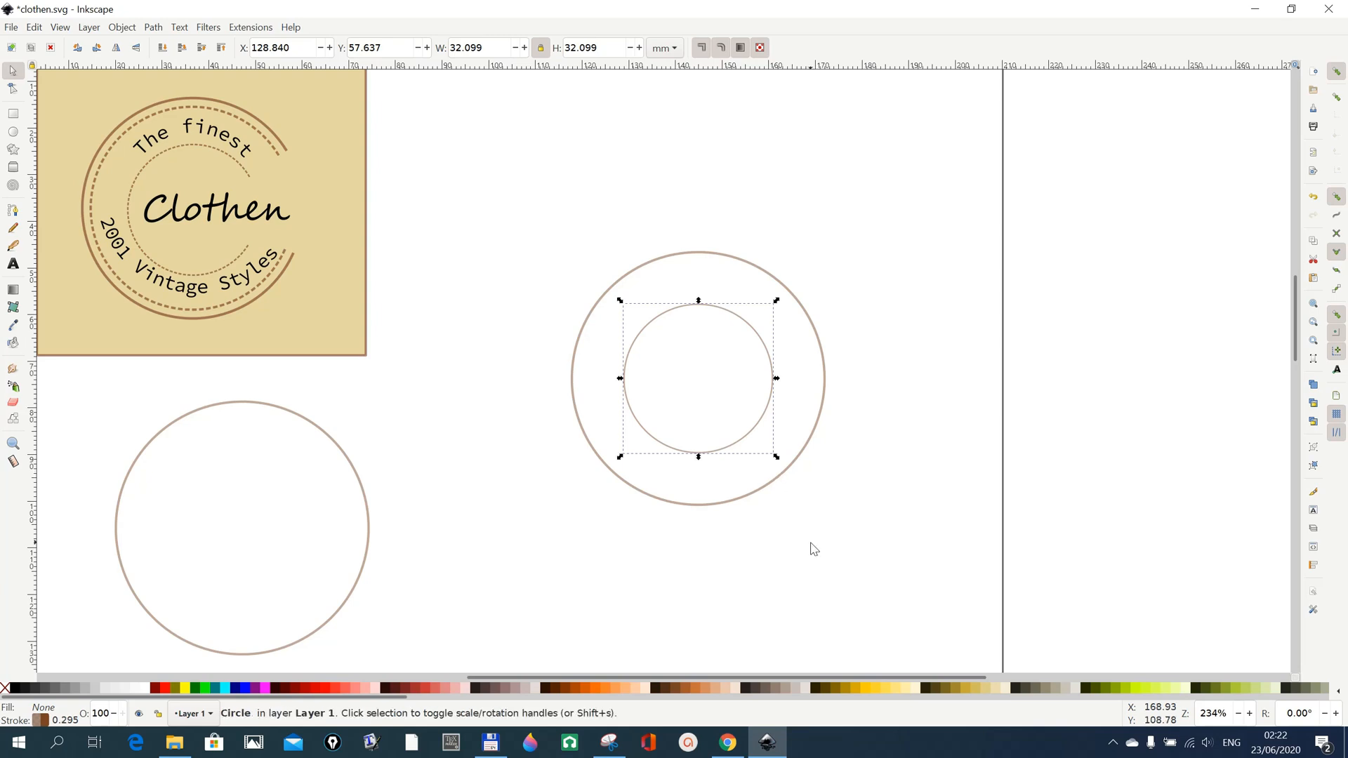
{"action": "left_click", "coordinate": [810, 554]}
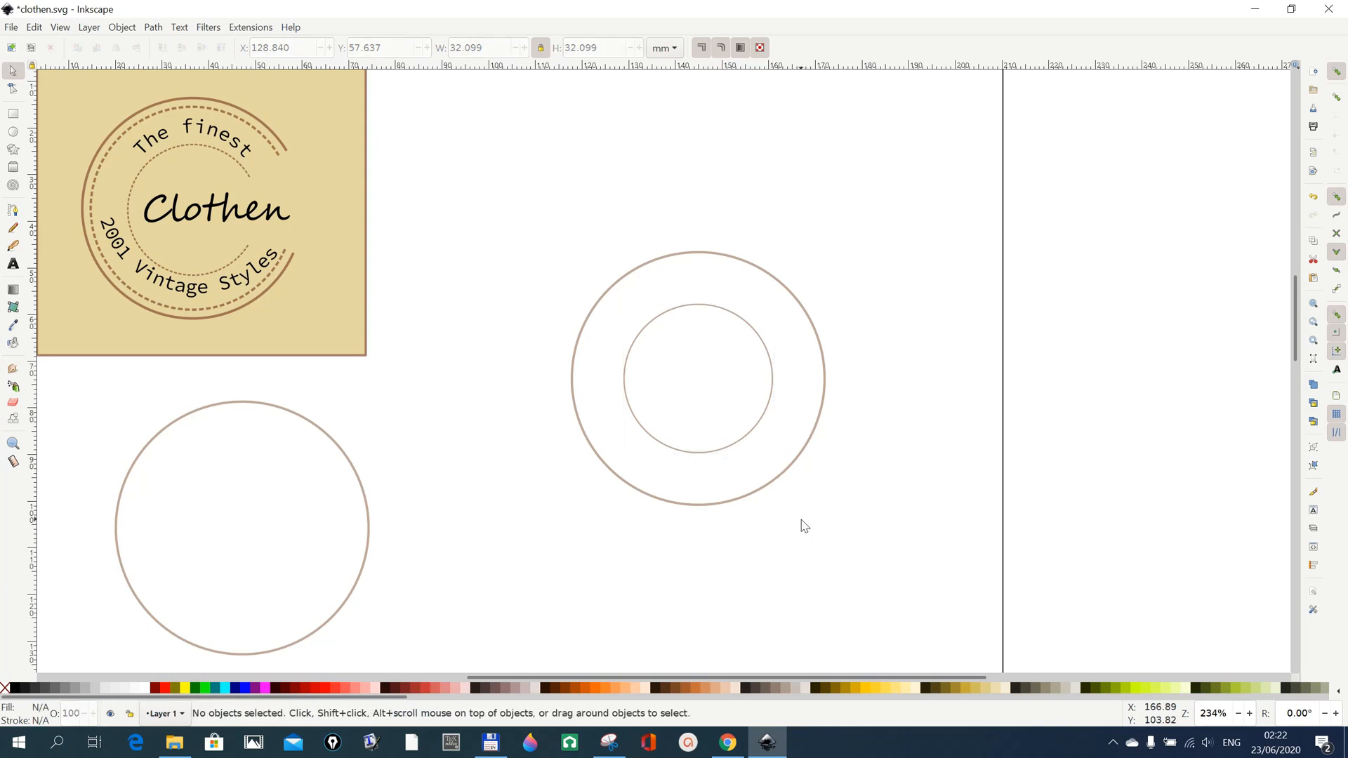
Duplicate the inner circle and move the copy to the empty area below the concentric circles.
{"action": "scroll", "coordinate": [779, 523], "scroll_direction": "down", "scroll_amount": 3}
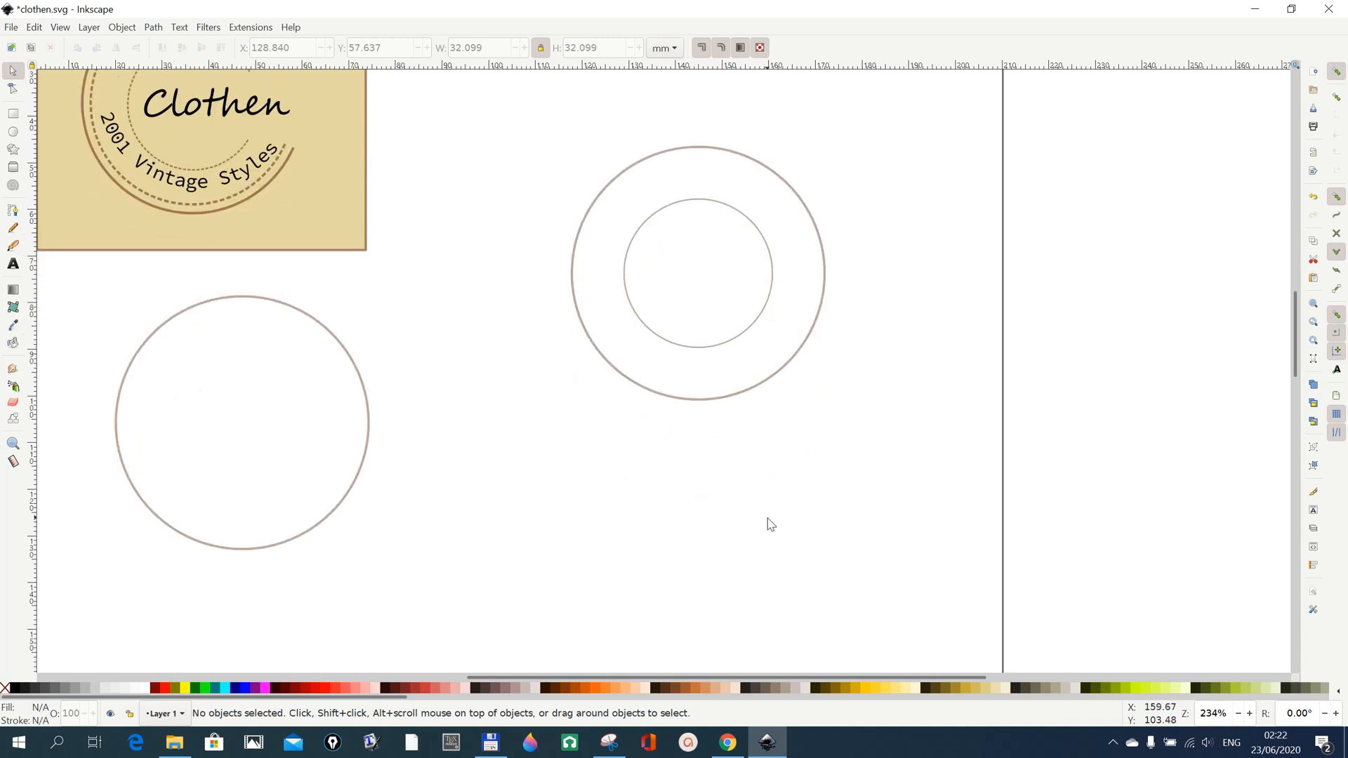
{"action": "left_click", "coordinate": [722, 346]}
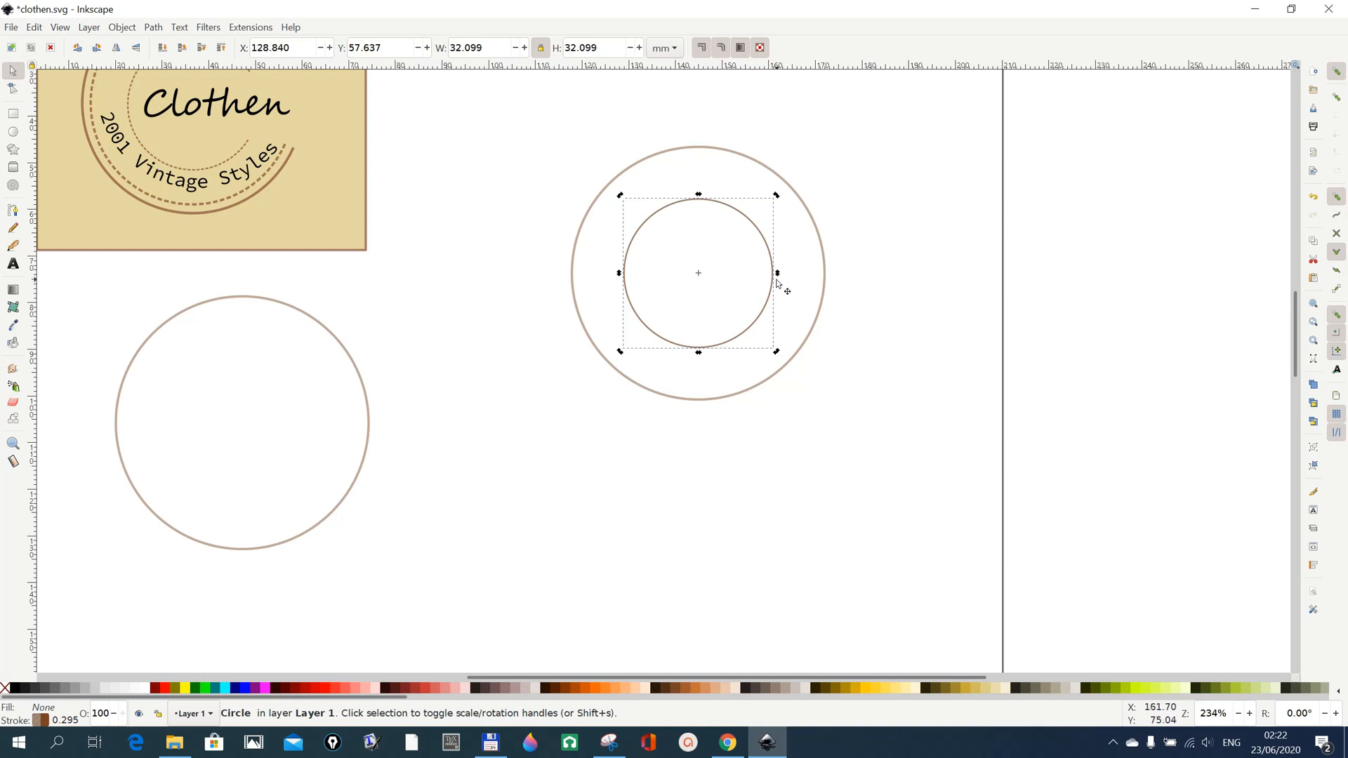
{"action": "left_click_drag", "start_coordinate": [772, 283], "coordinate": [644, 570]}
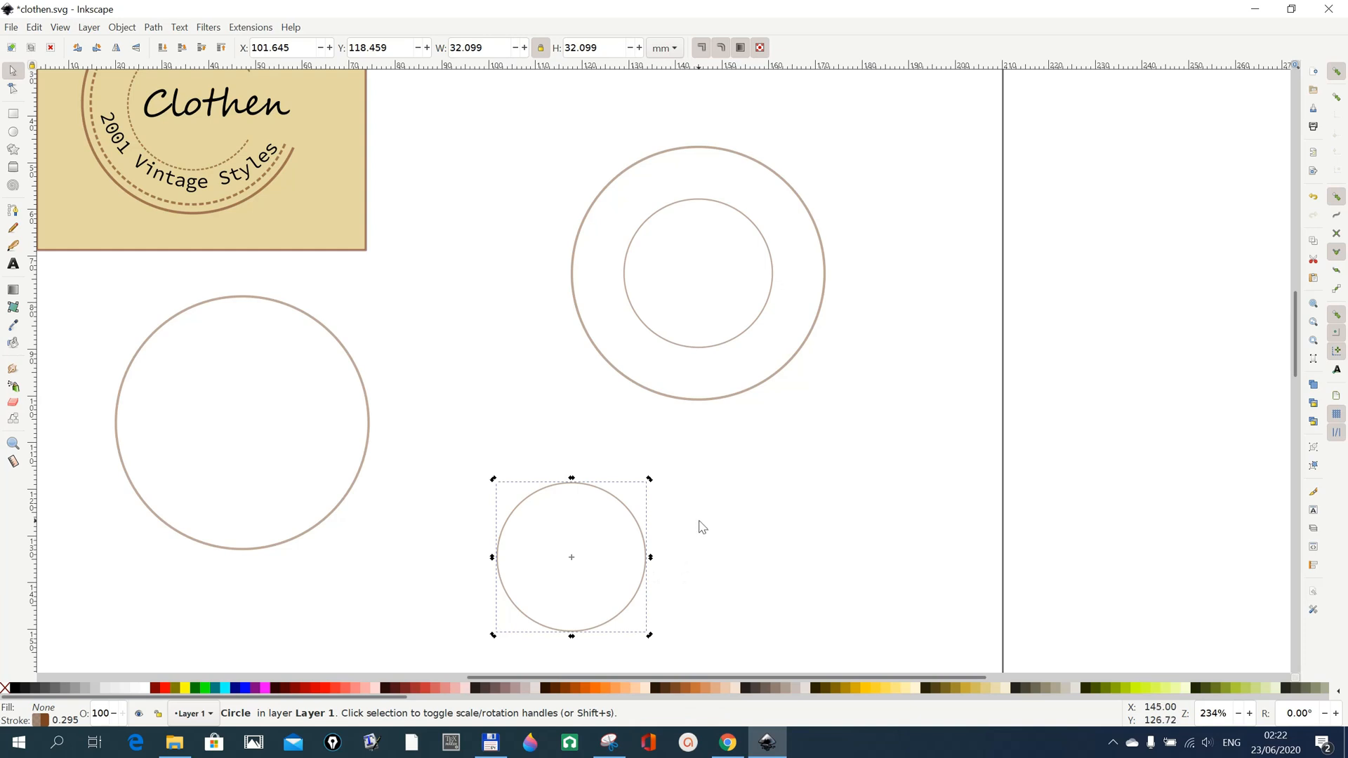
{"action": "scroll", "coordinate": [701, 527], "scroll_direction": "up", "scroll_amount": 3}
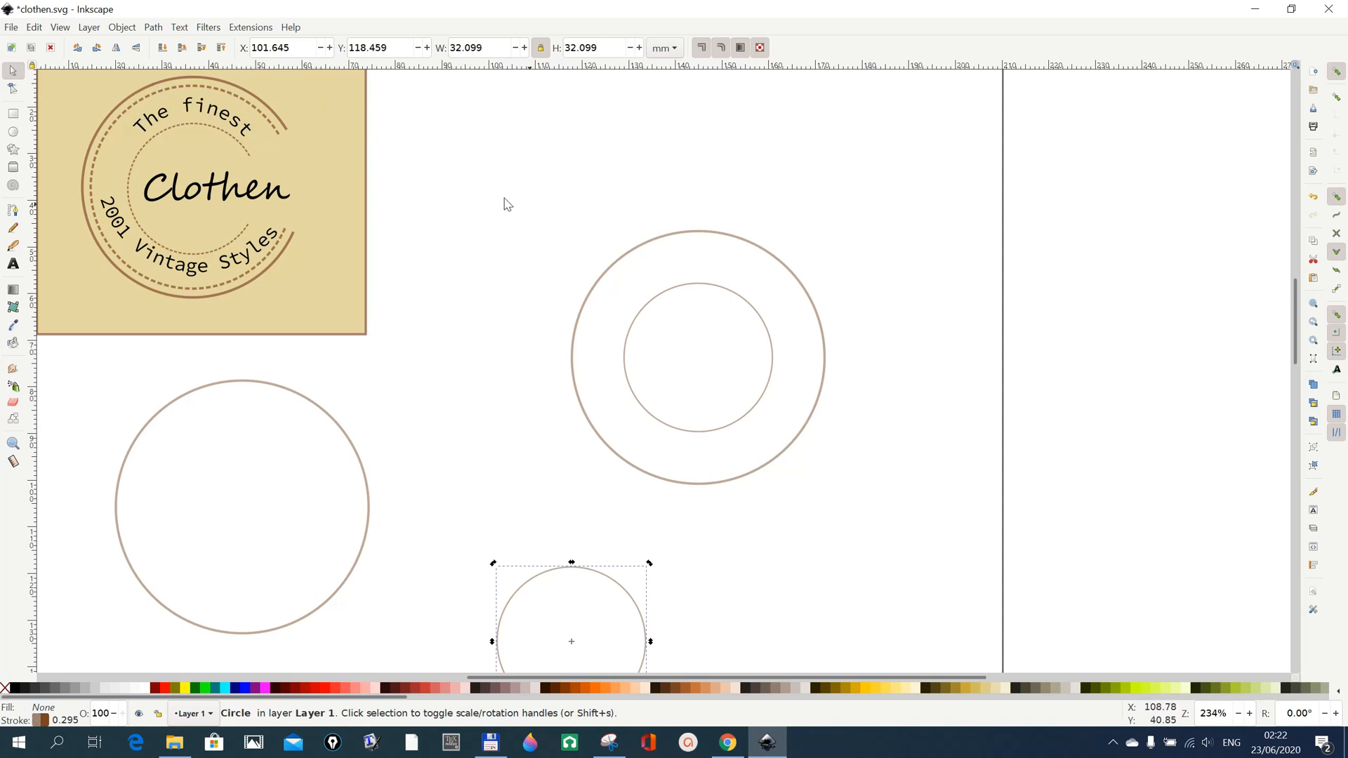
{"action": "scroll", "coordinate": [548, 208], "scroll_direction": "down", "scroll_amount": 1}
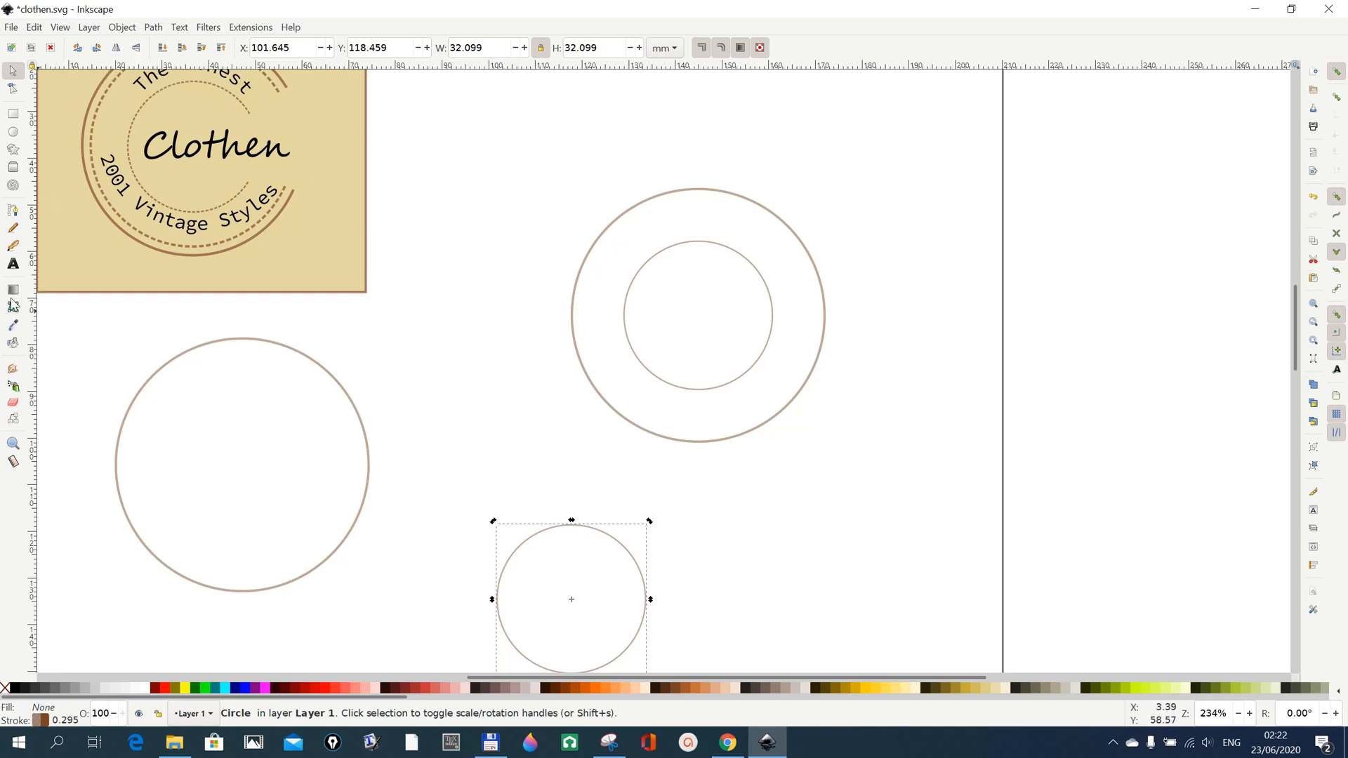
Activate the Text tool and open the text and font settings to check the Source Code Pro font.
{"action": "left_click", "coordinate": [12, 263]}
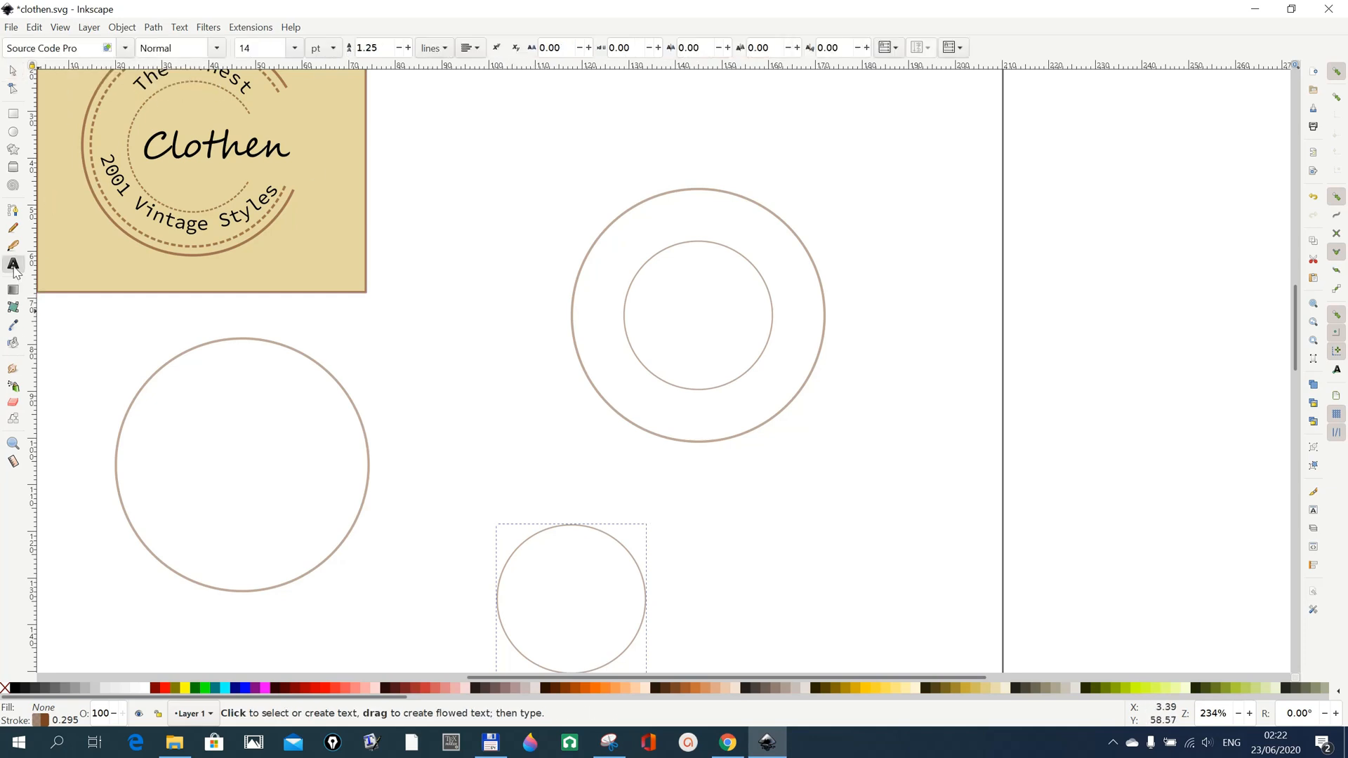
{"action": "left_click", "coordinate": [710, 502]}
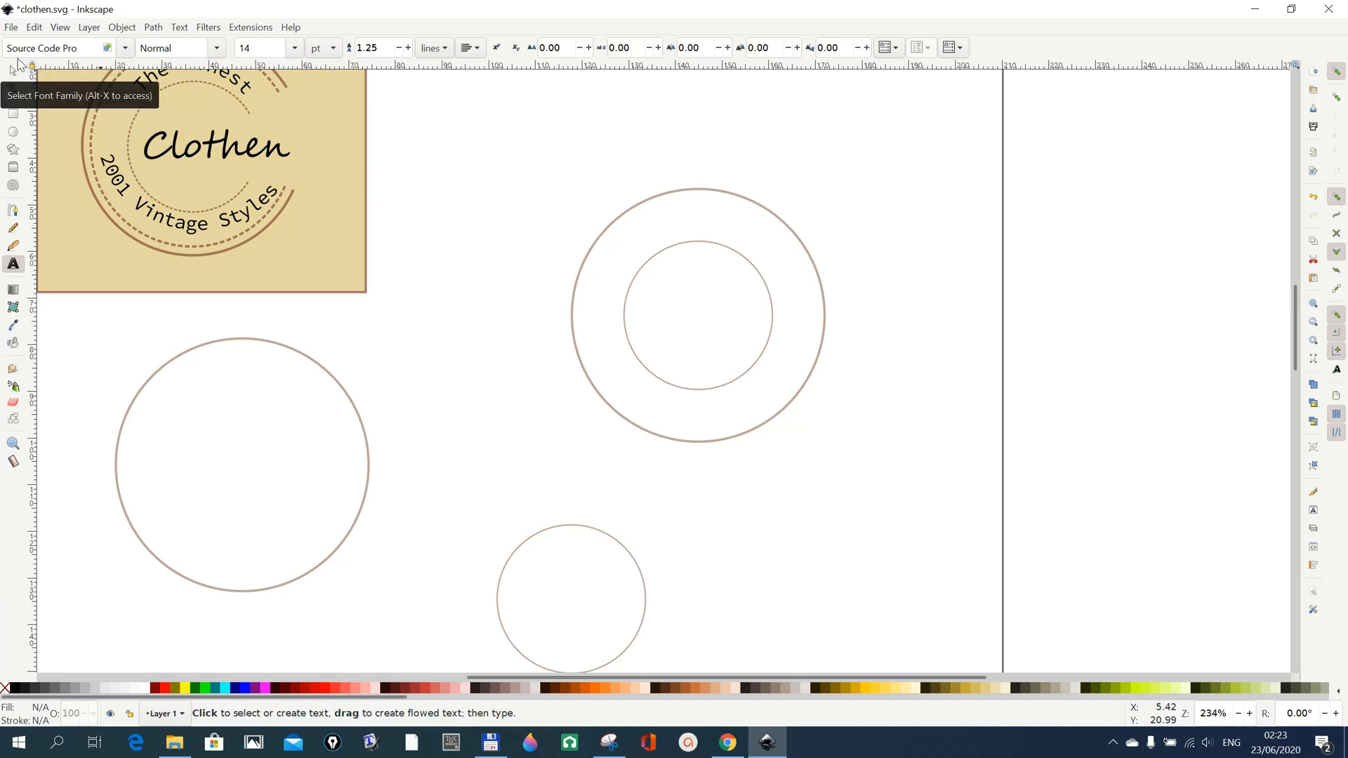
{"action": "left_click", "coordinate": [180, 28]}
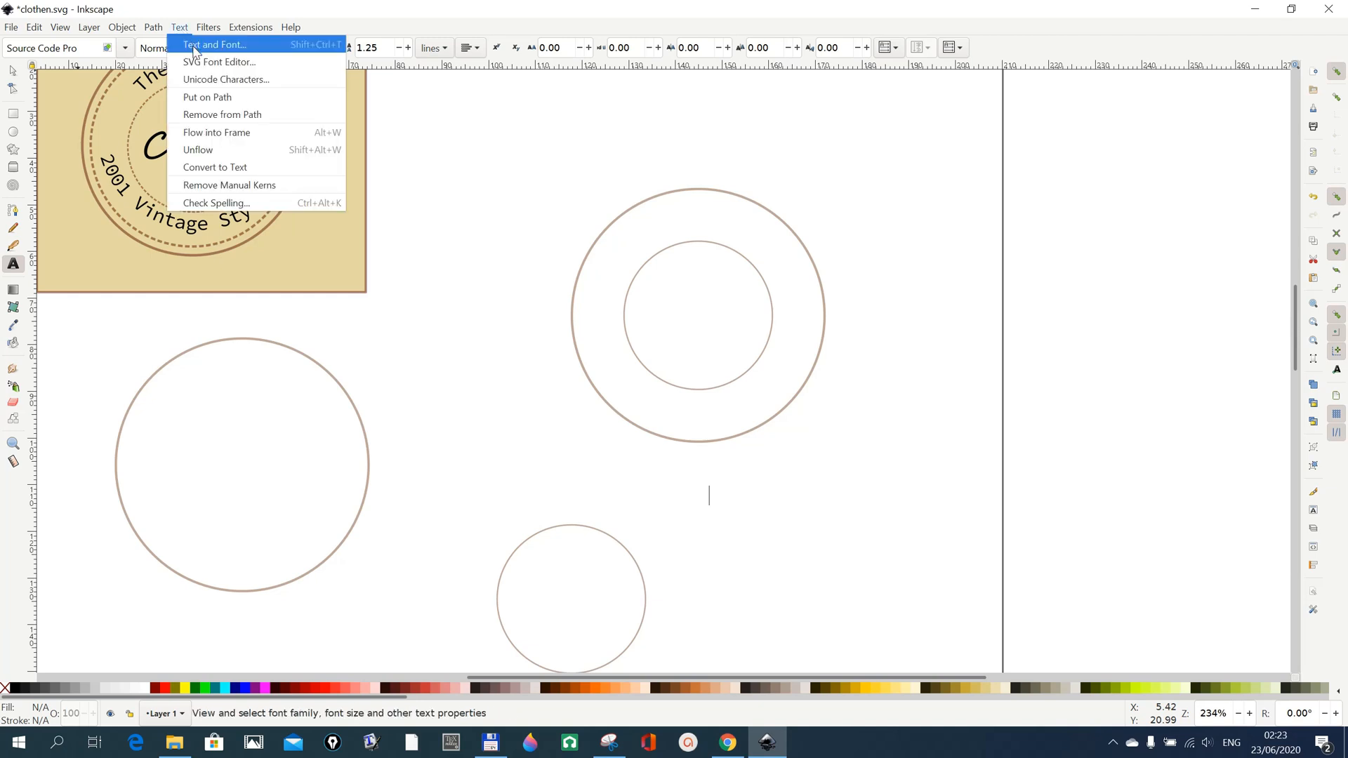
{"action": "left_click", "coordinate": [195, 51]}
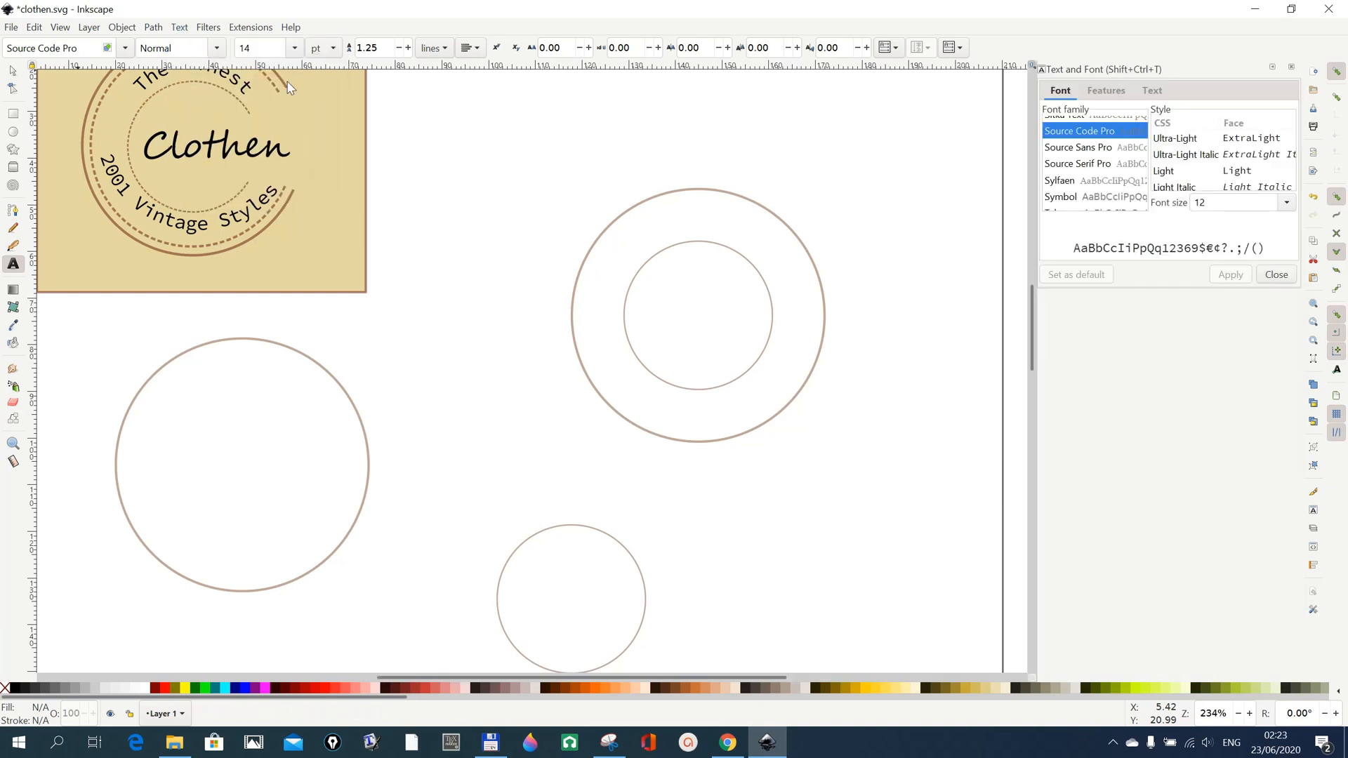
{"action": "scroll", "coordinate": [1088, 179], "scroll_direction": "up", "scroll_amount": 2}
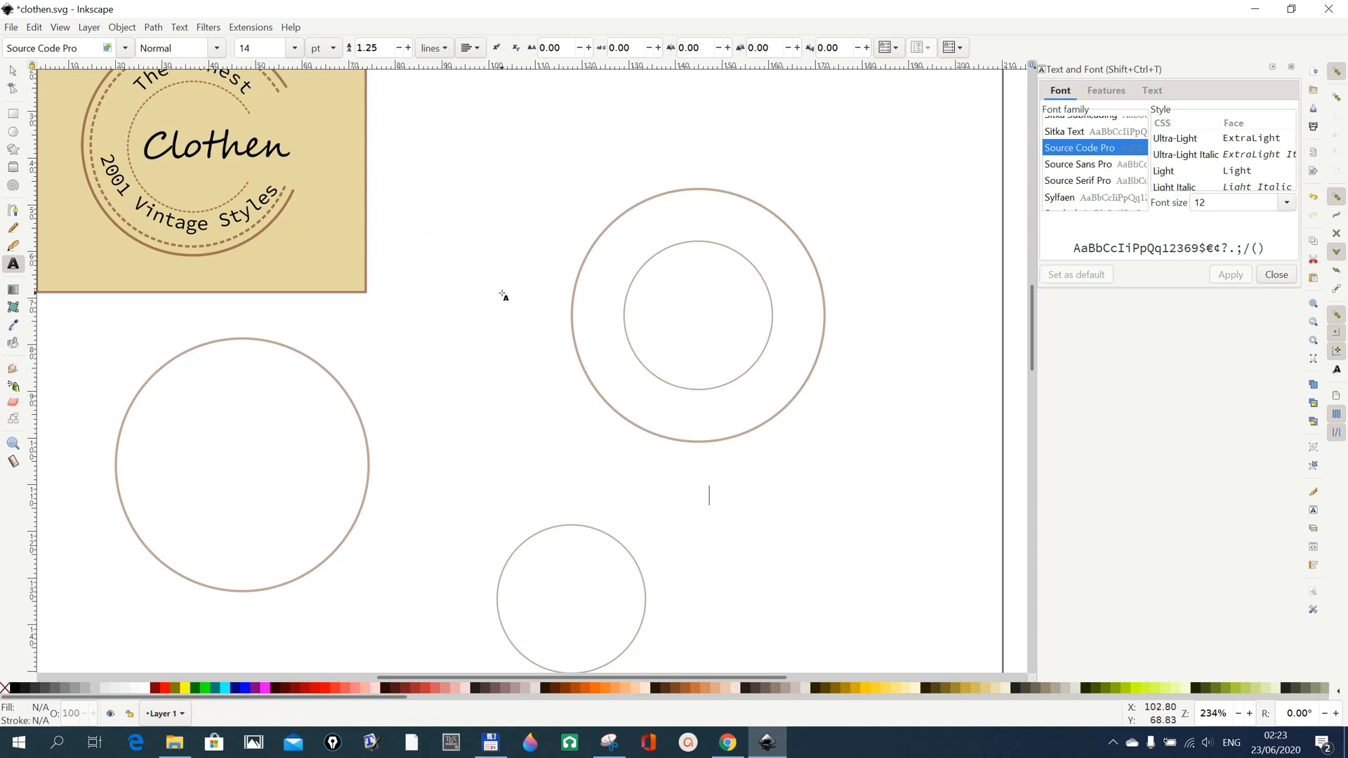
{"action": "scroll", "coordinate": [502, 295], "scroll_direction": "up", "scroll_amount": 1}
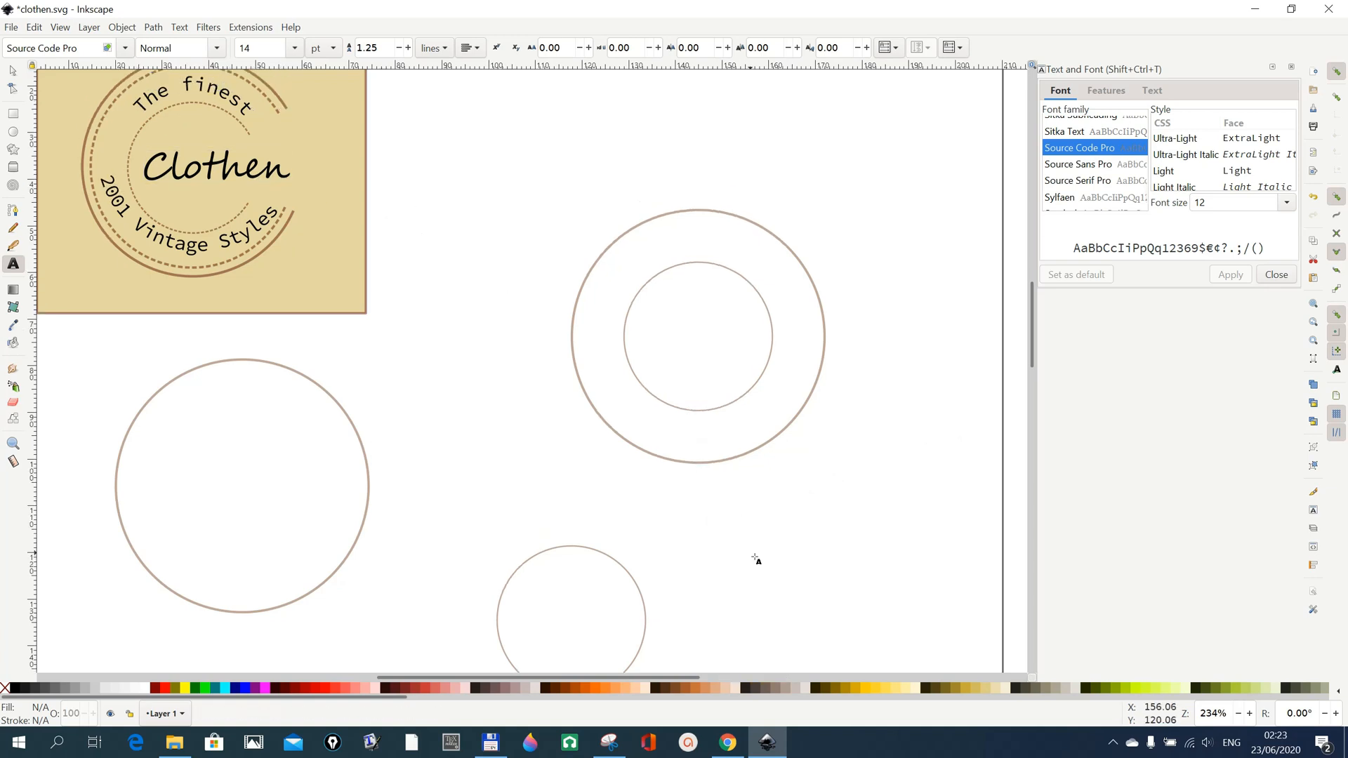
Add the text "The finest" below the concentric circles and set its font size to 14 pt.
{"action": "left_click", "coordinate": [721, 523]}
{"action": "type", "text": "T"}
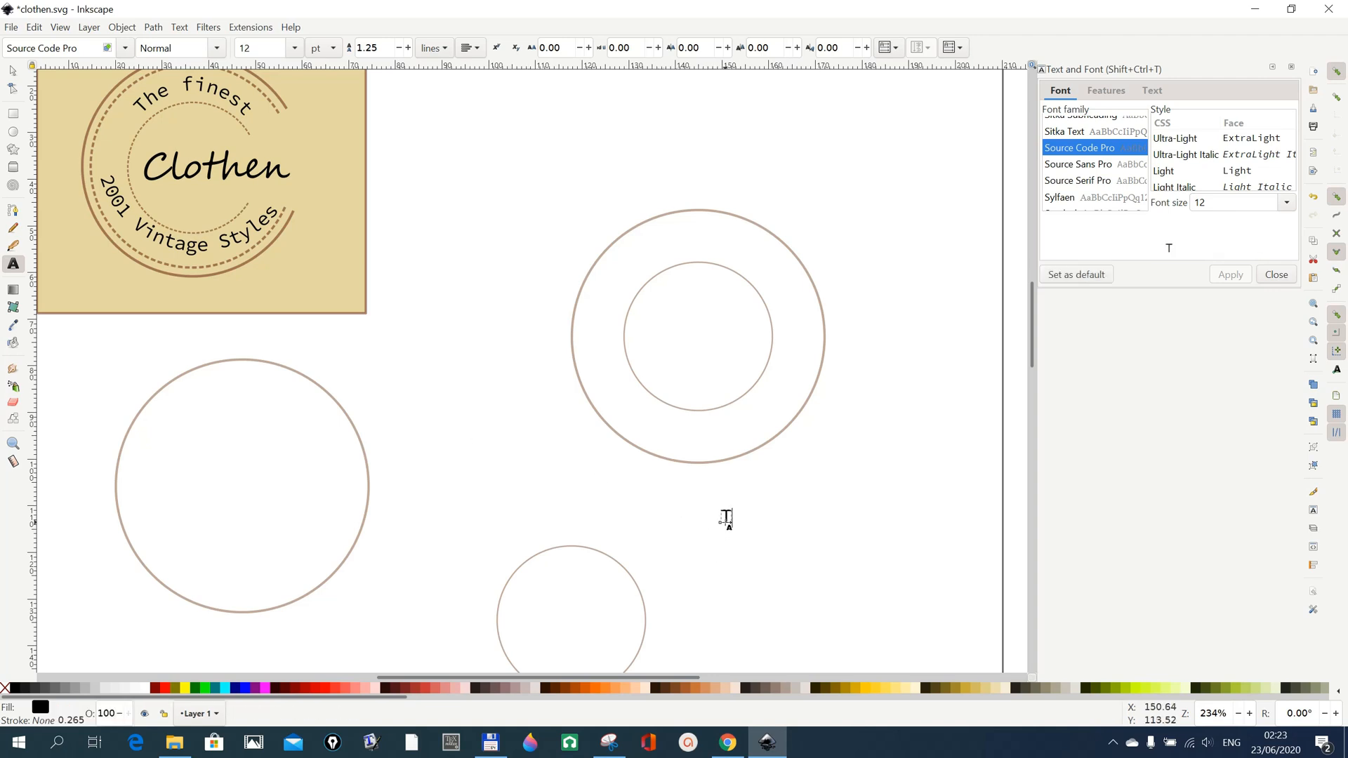
{"action": "type", "text": "he finest"}
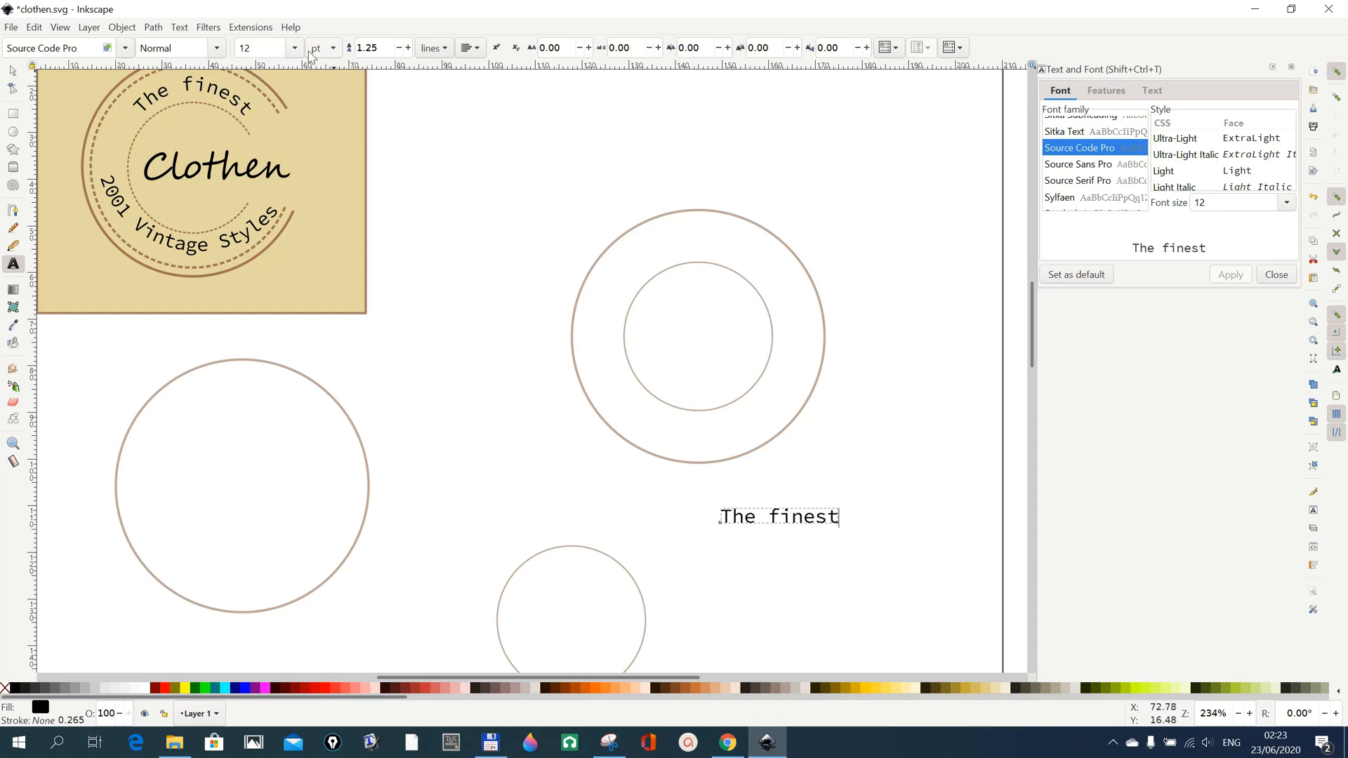
{"action": "left_click", "coordinate": [294, 48]}
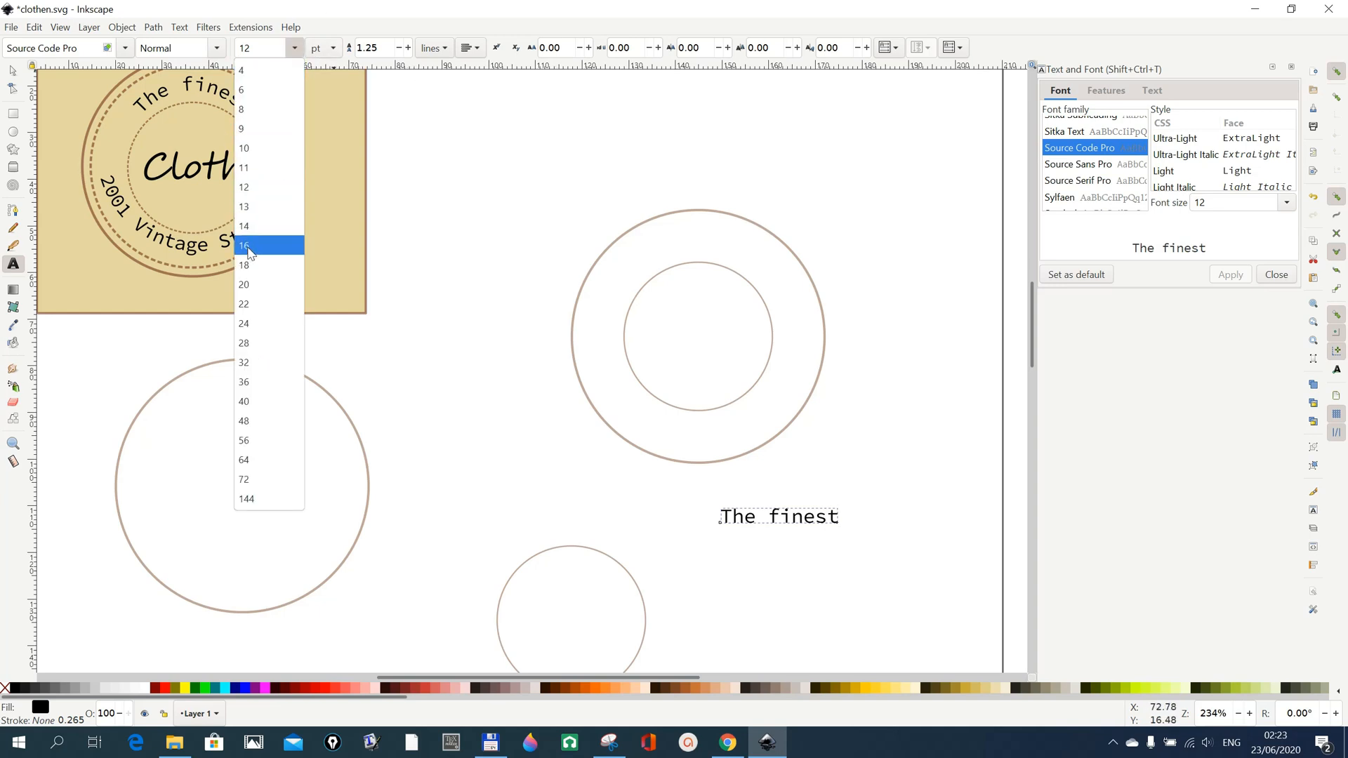
{"action": "left_click", "coordinate": [248, 228]}
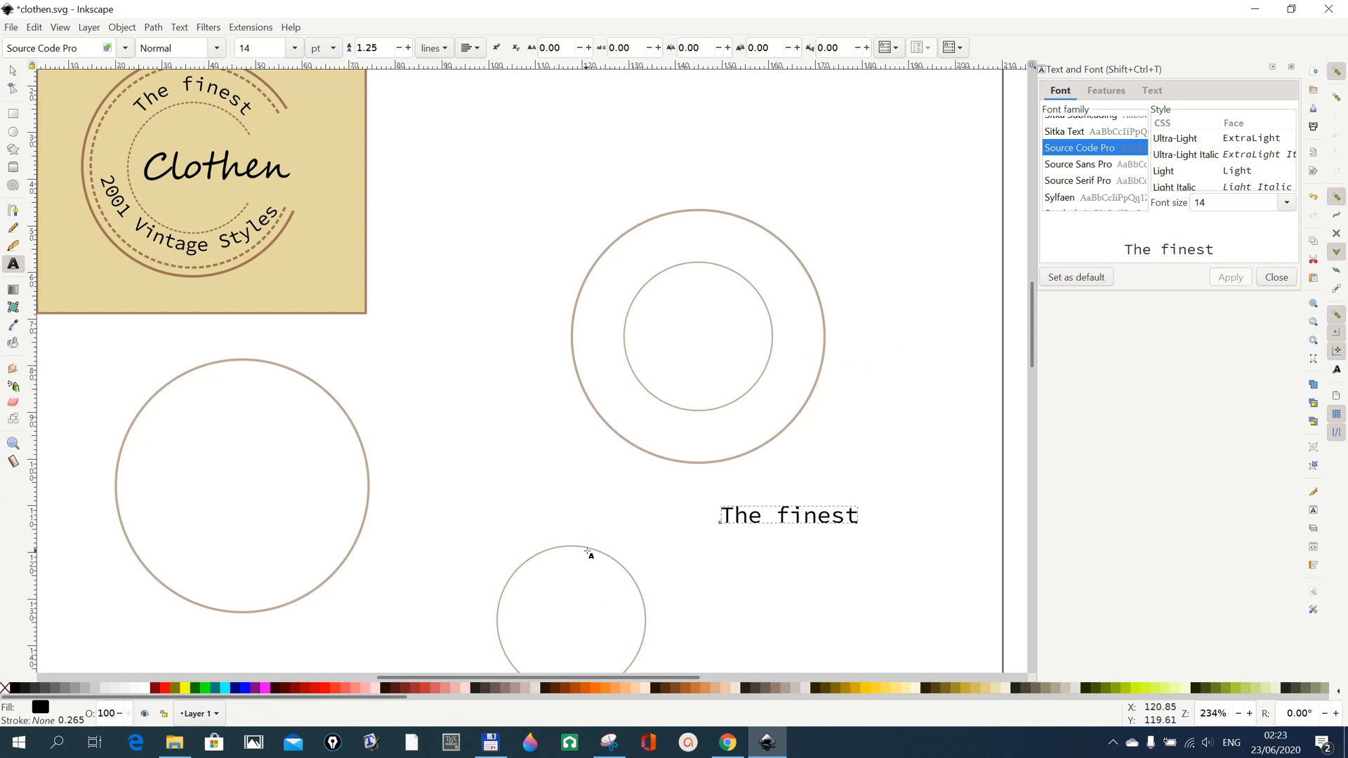
Convert the small separate circle below the concentric circles to a path.
{"action": "left_click", "coordinate": [14, 72]}
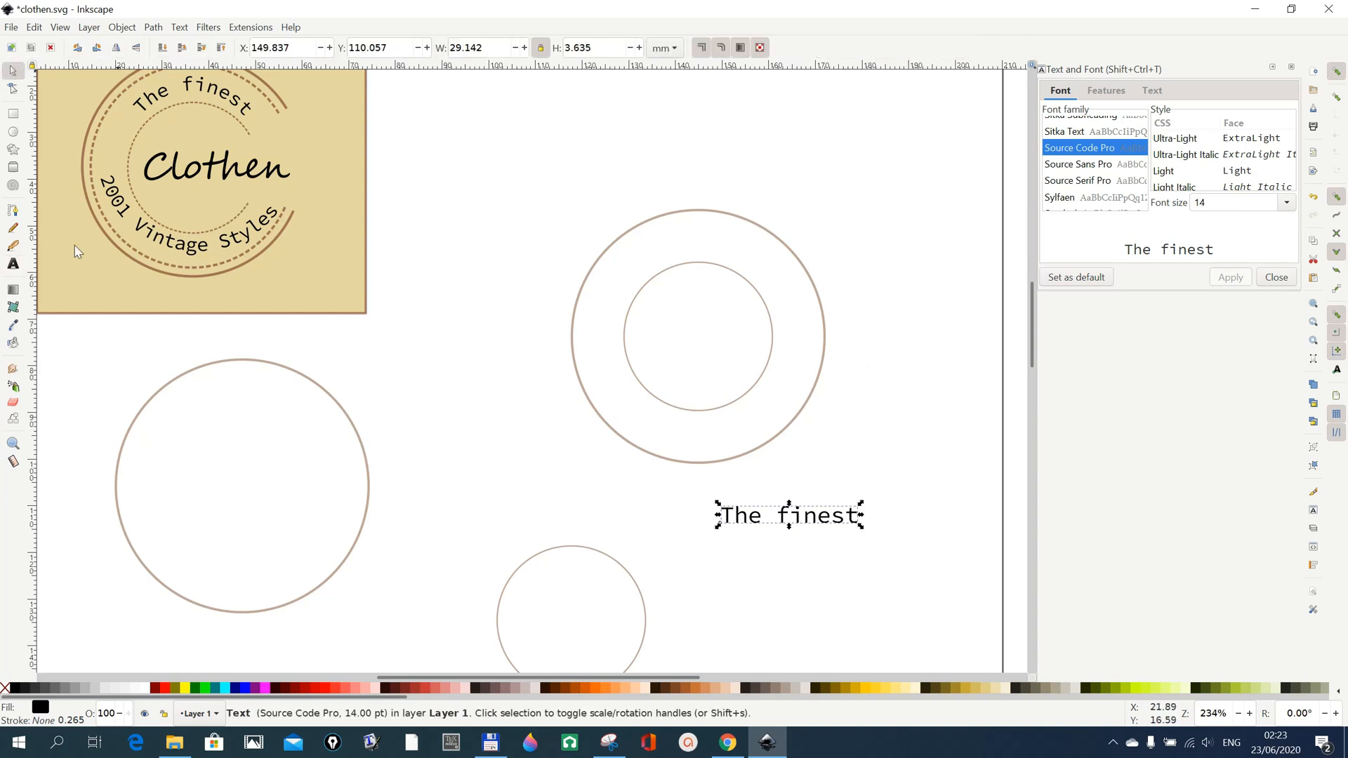
{"action": "left_click", "coordinate": [550, 553]}
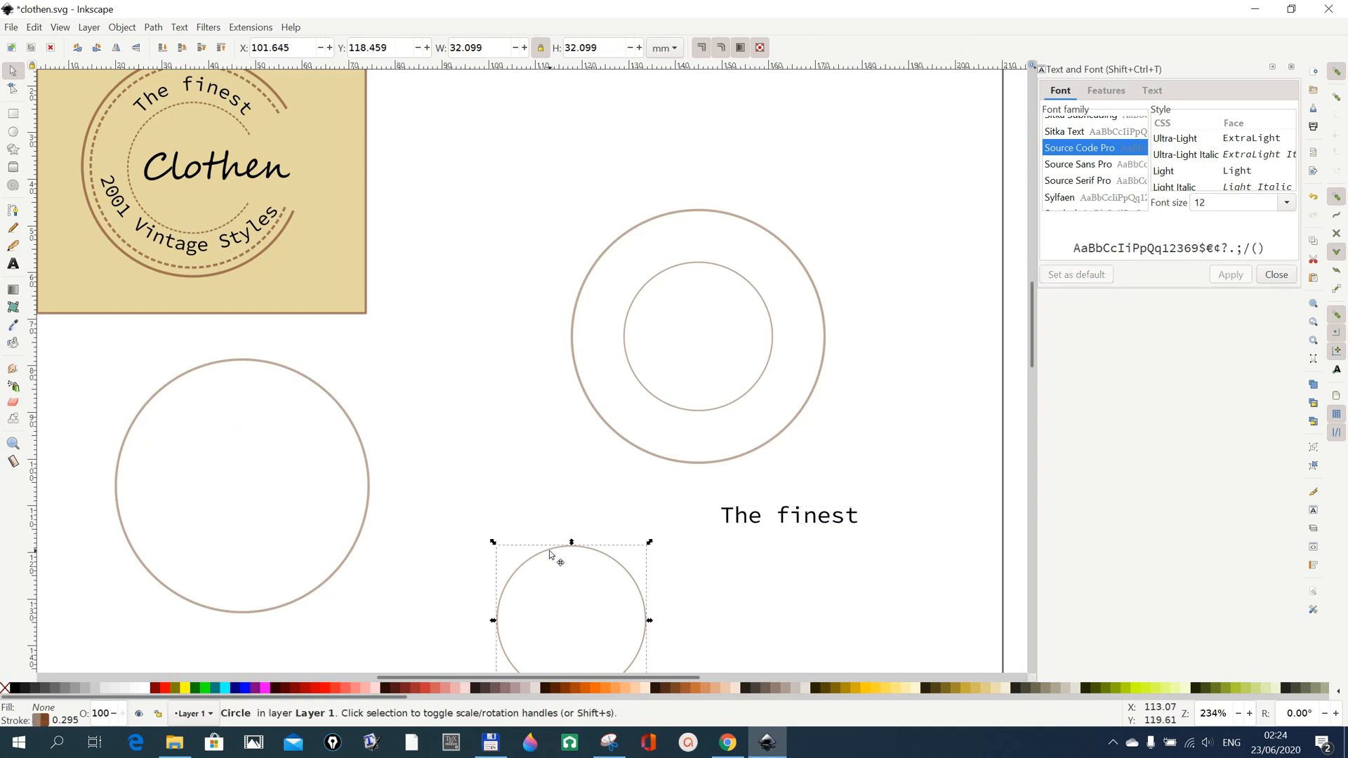
{"action": "scroll", "coordinate": [549, 550], "scroll_direction": "down", "scroll_amount": 2}
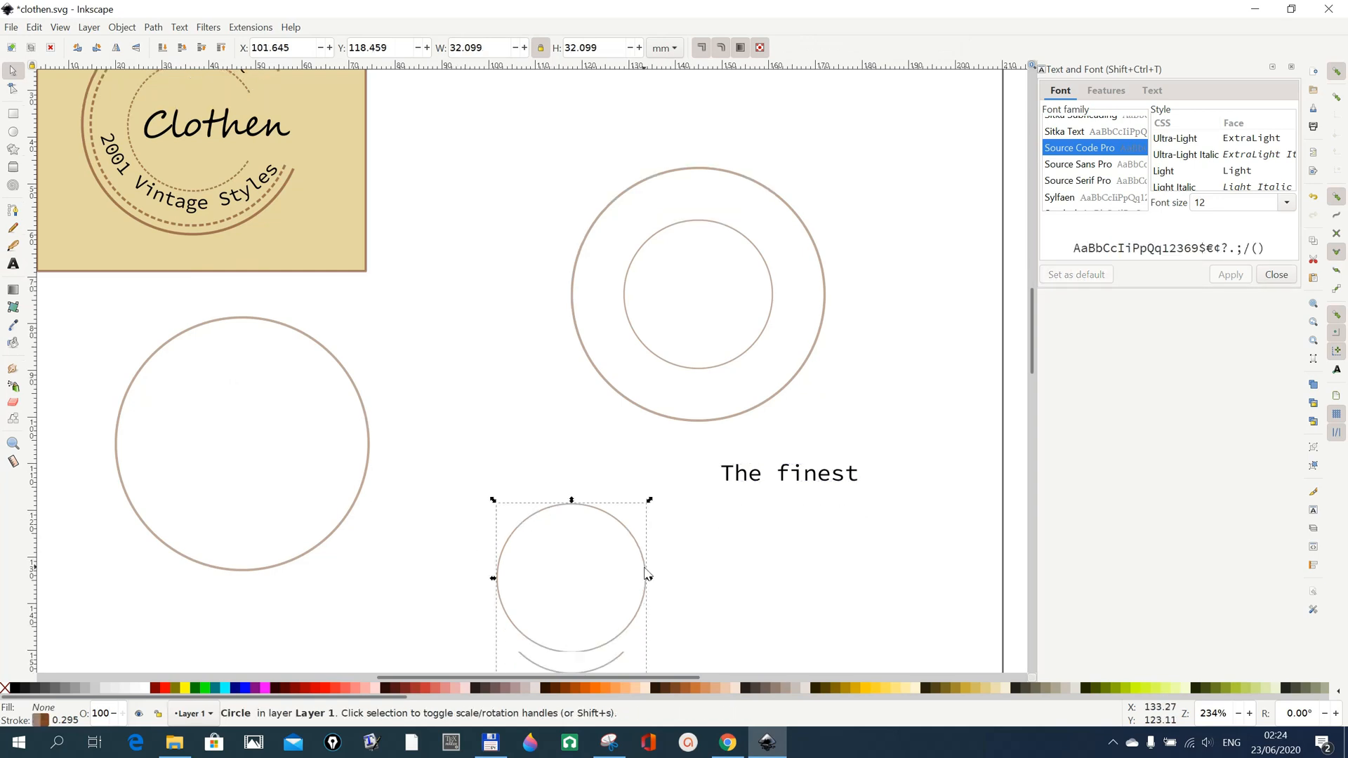
{"action": "left_click", "coordinate": [122, 27]}
{"action": "mouse_move", "coordinate": [150, 29]}
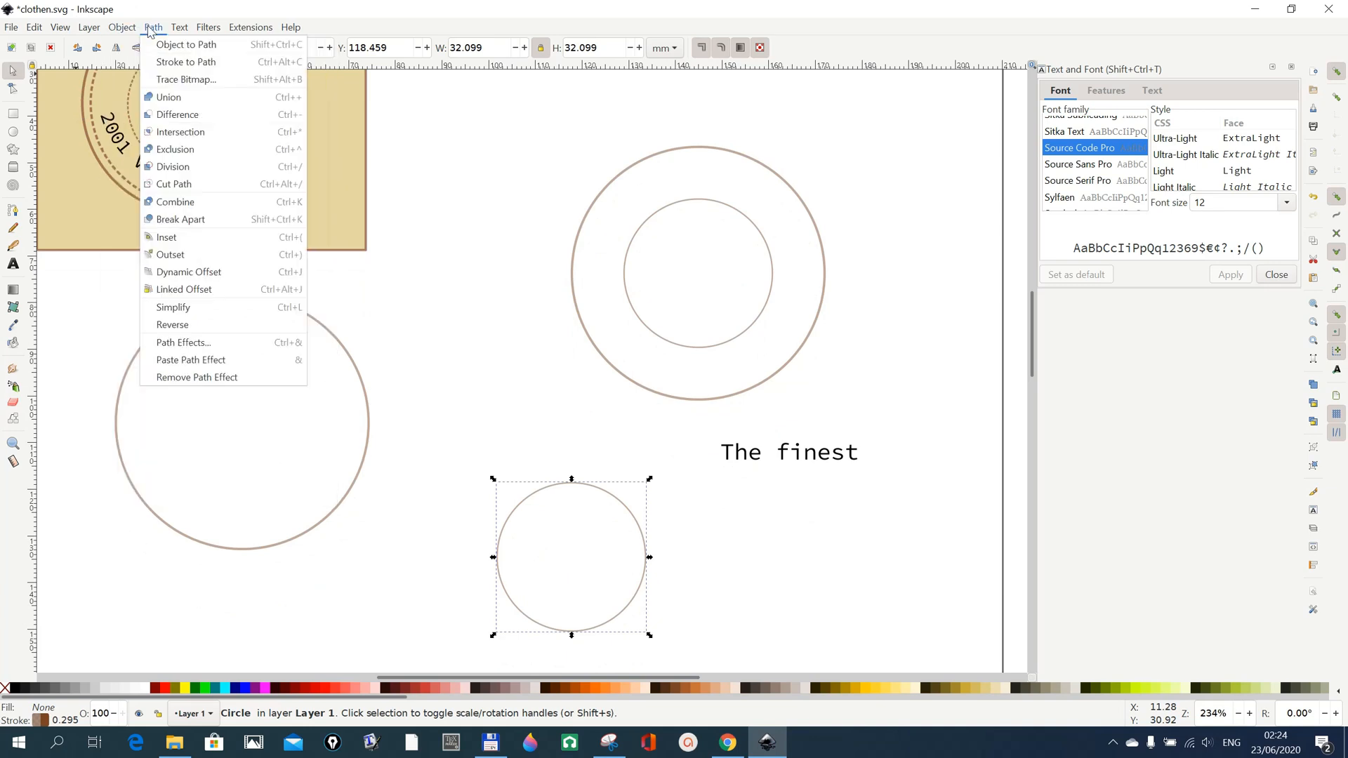
{"action": "left_click", "coordinate": [184, 44]}
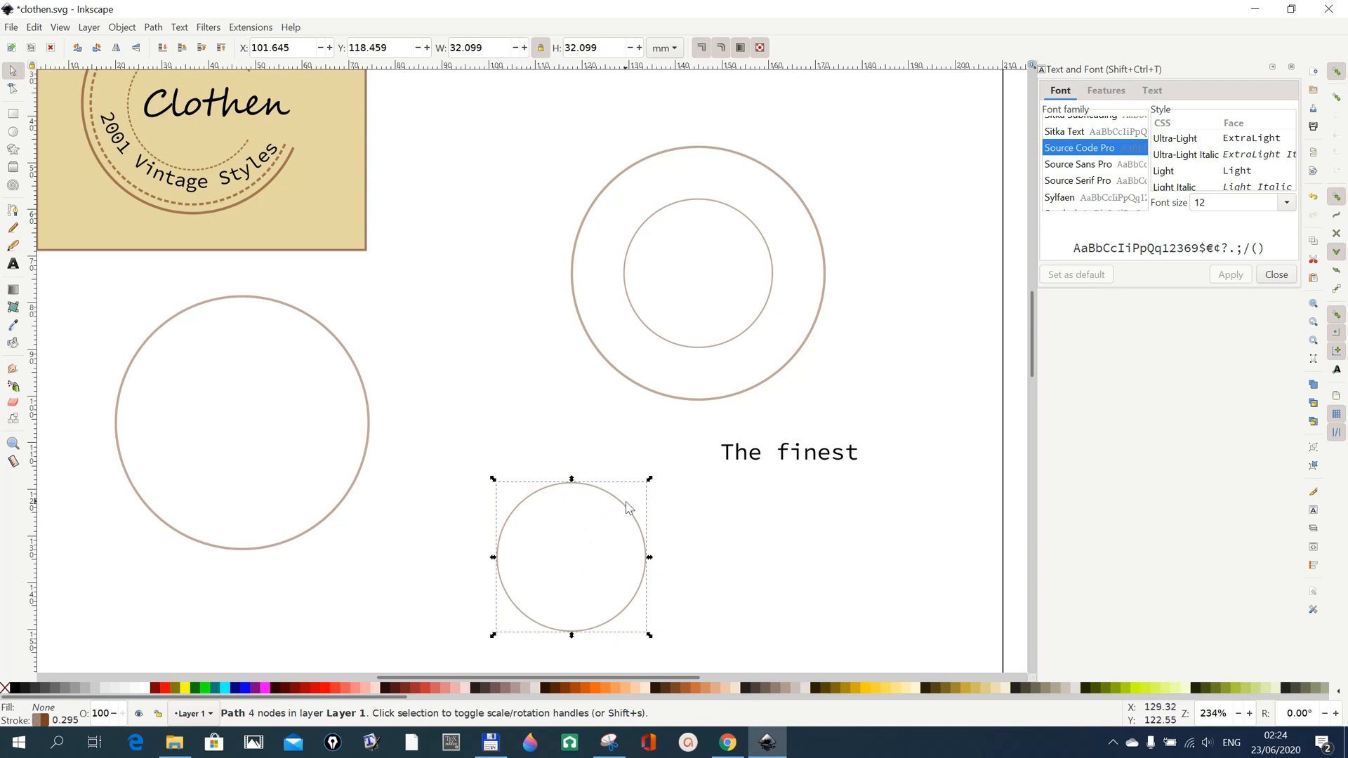
Put the text "The finest" on the small circle's path.
{"action": "left_click", "coordinate": [746, 460], "text": "shift"}
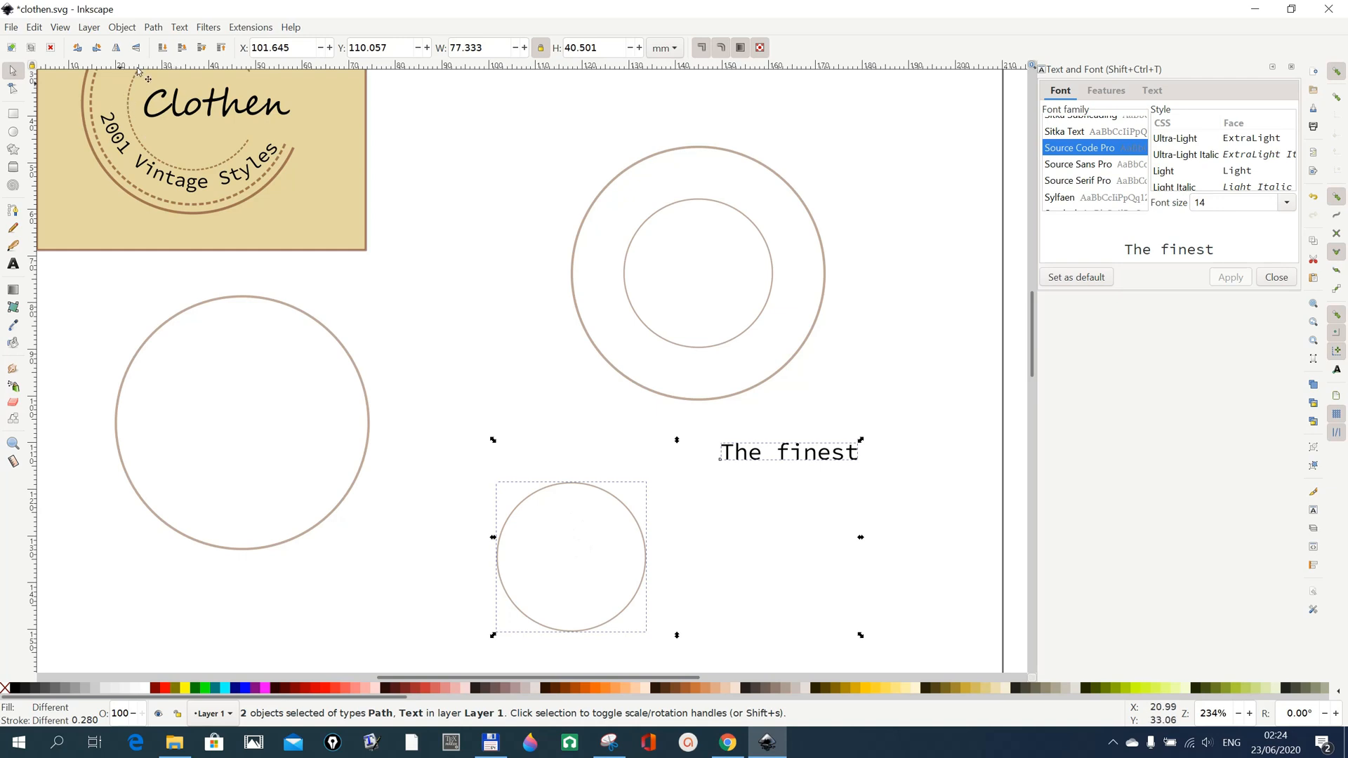
{"action": "left_click", "coordinate": [180, 28]}
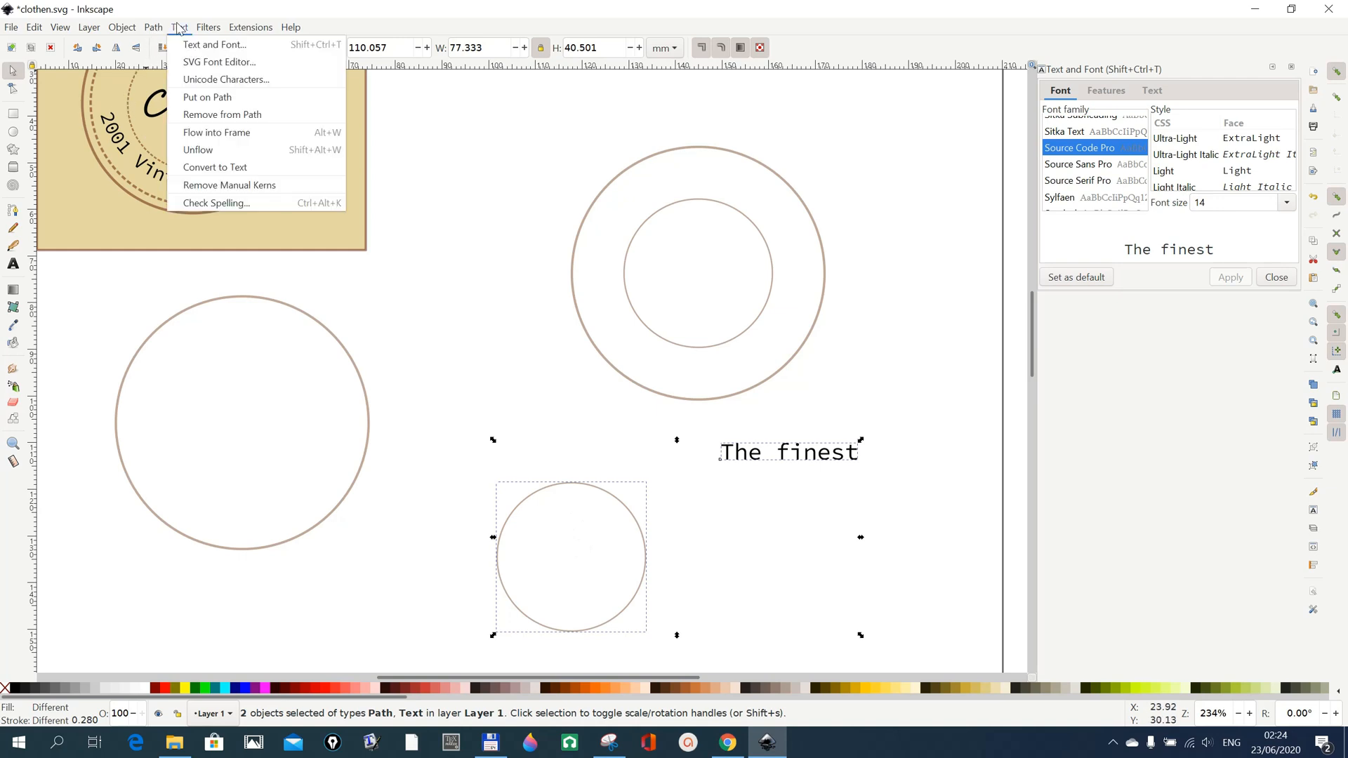
{"action": "left_click", "coordinate": [199, 99]}
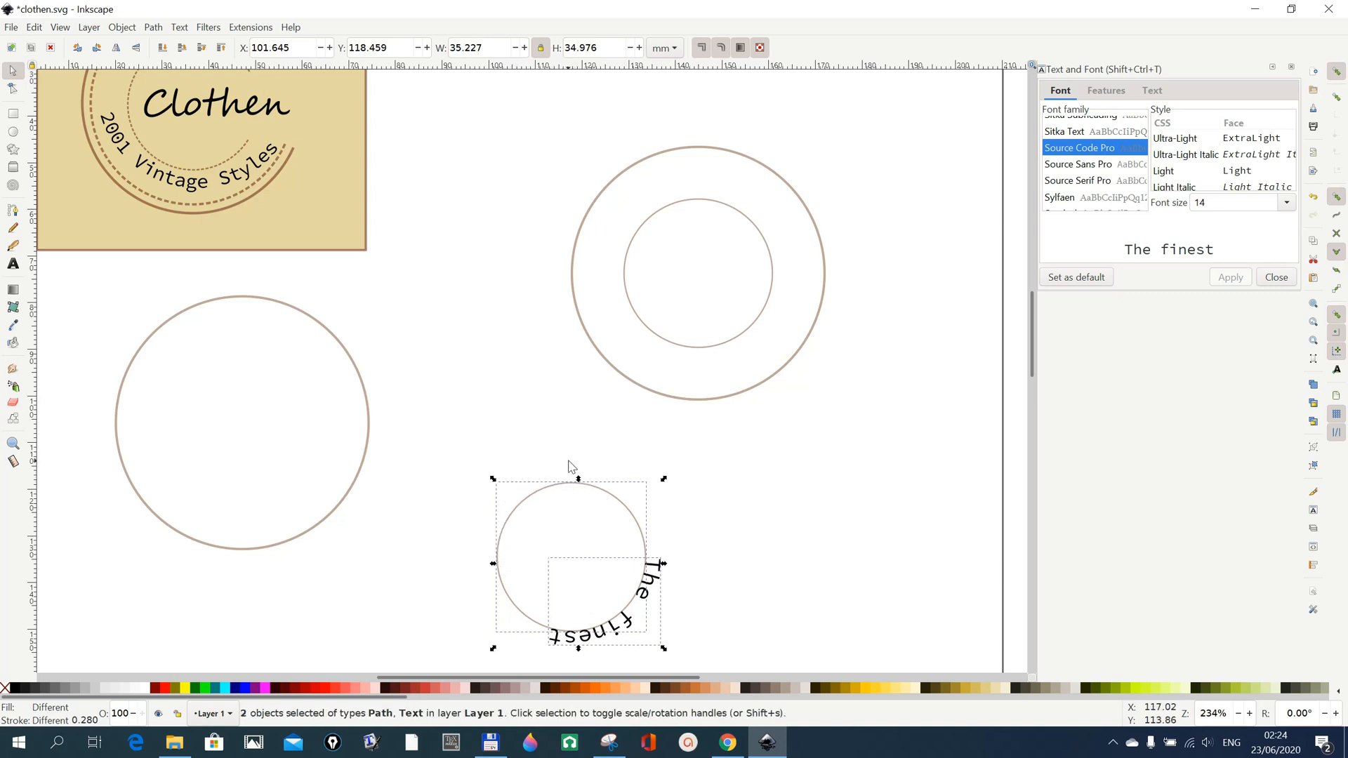
{"action": "scroll", "coordinate": [322, 316], "scroll_direction": "up", "scroll_amount": 2}
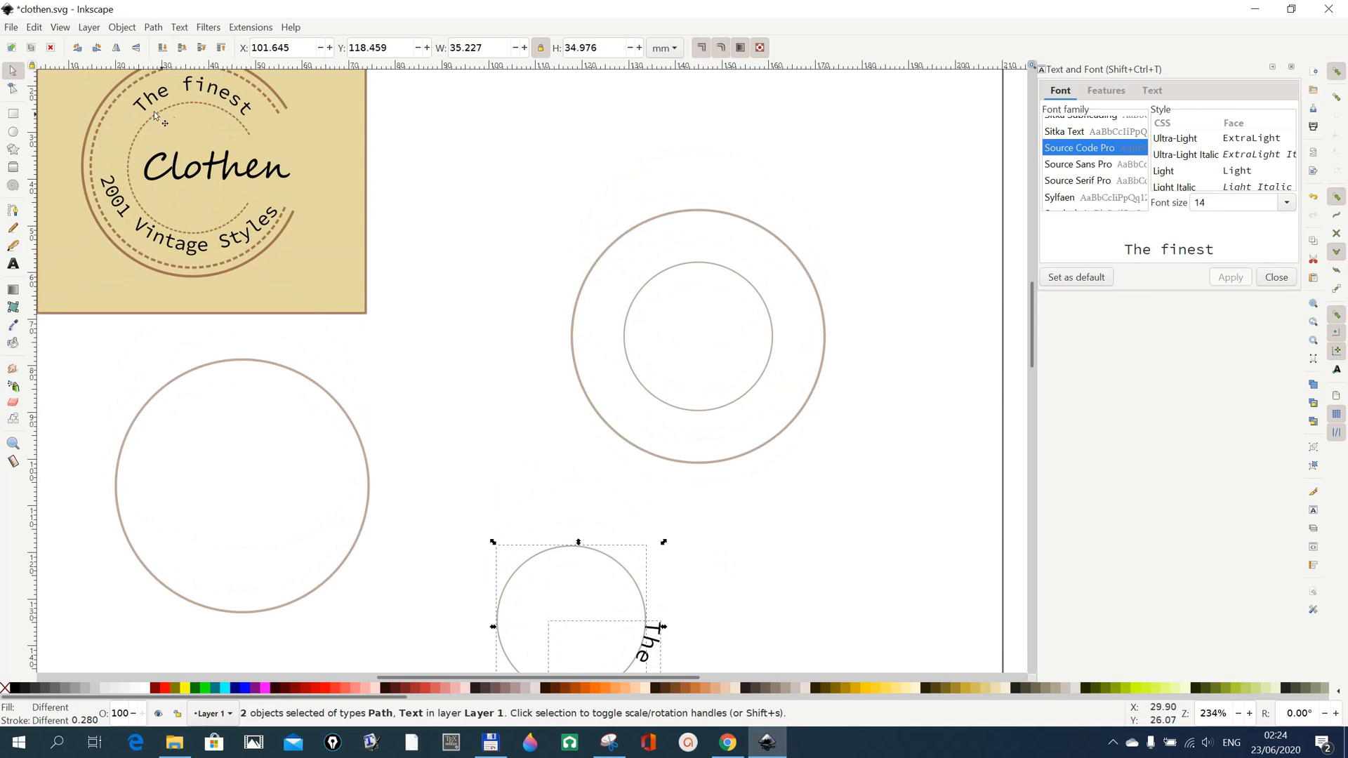
{"action": "scroll", "coordinate": [834, 559], "scroll_direction": "down", "scroll_amount": 4}
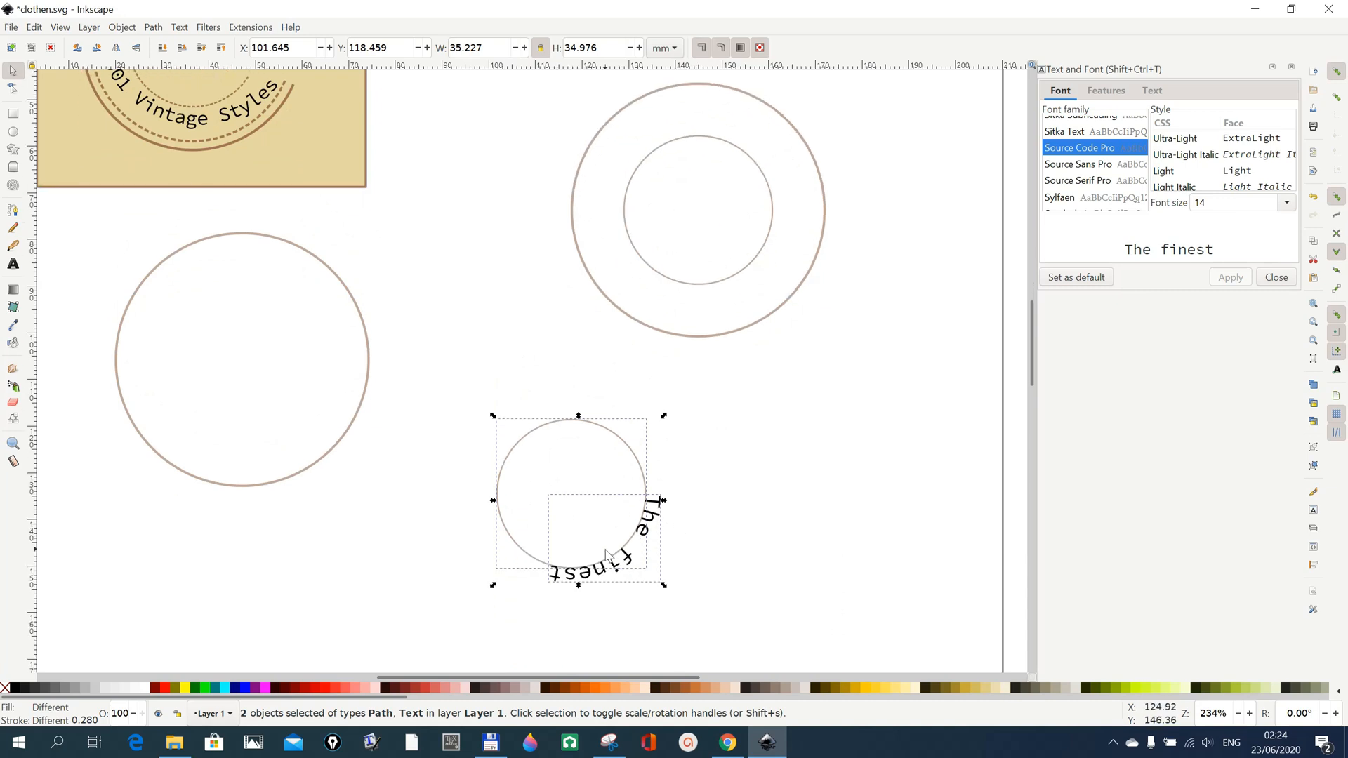
Move the rotation centre of the "The finest" text to the small circle's centre and rotate the text to the top of the circle.
{"action": "left_click", "coordinate": [733, 588]}
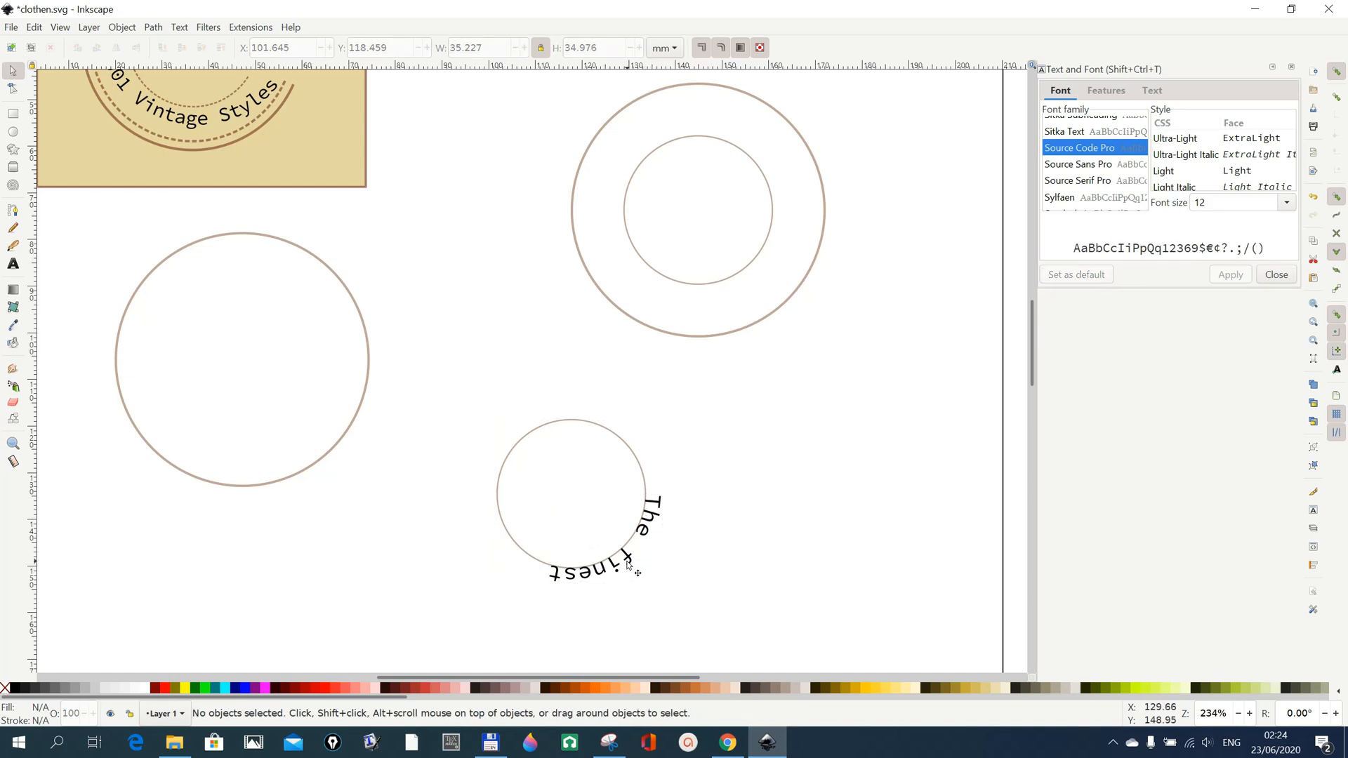
{"action": "left_click", "coordinate": [628, 565]}
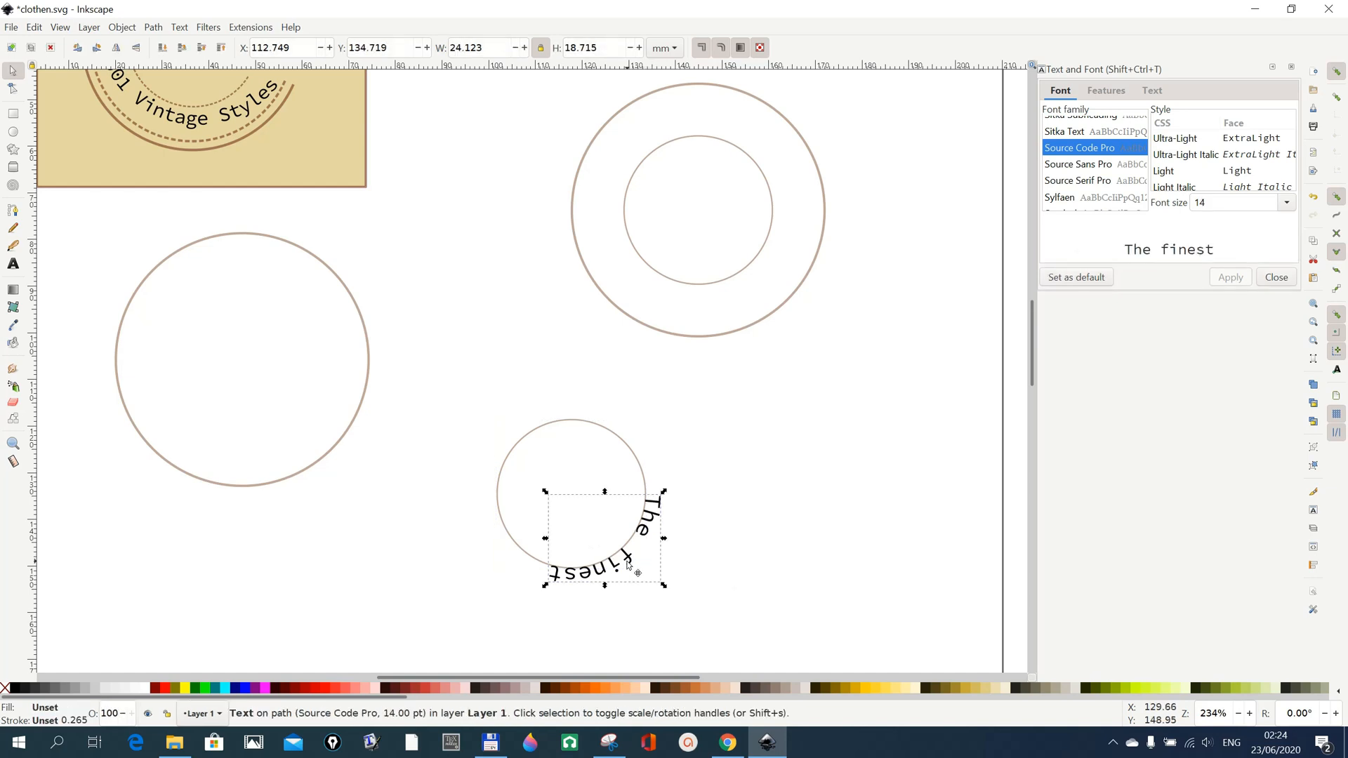
{"action": "left_click", "coordinate": [630, 564]}
{"action": "left_click_drag", "start_coordinate": [605, 543], "coordinate": [575, 503]}
{"action": "left_click_drag", "start_coordinate": [667, 497], "coordinate": [498, 441]}
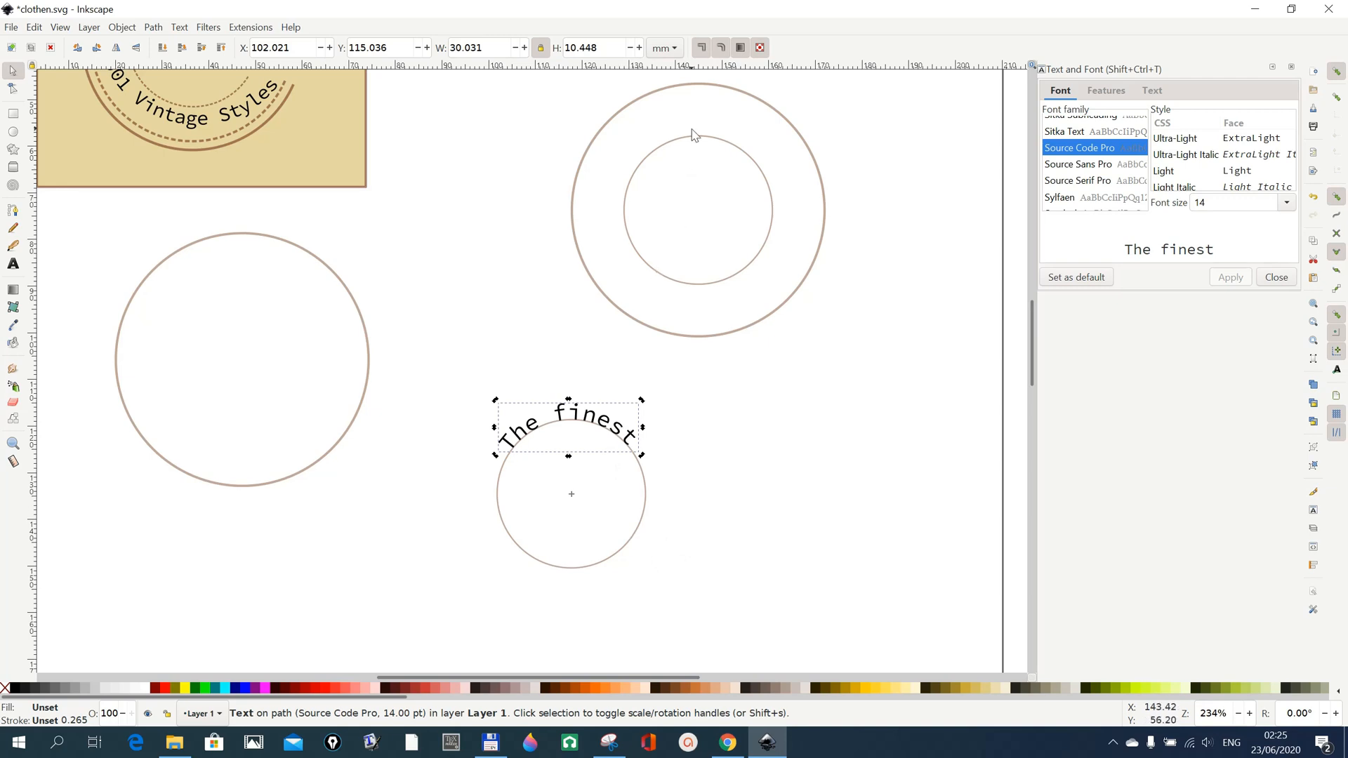
Convert the curved "The finest" text to a path and move it onto the top of the inner concentric circle.
{"action": "left_click", "coordinate": [154, 27]}
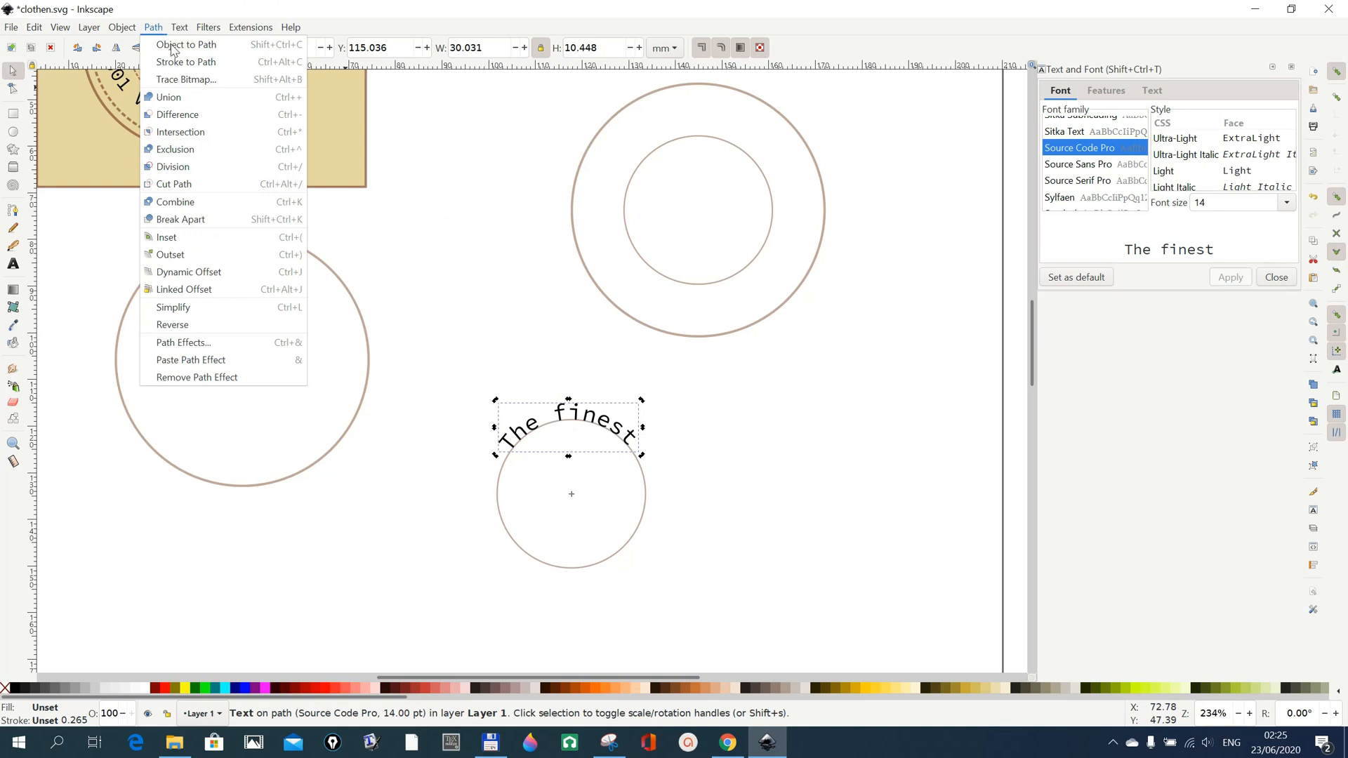
{"action": "left_click", "coordinate": [172, 47]}
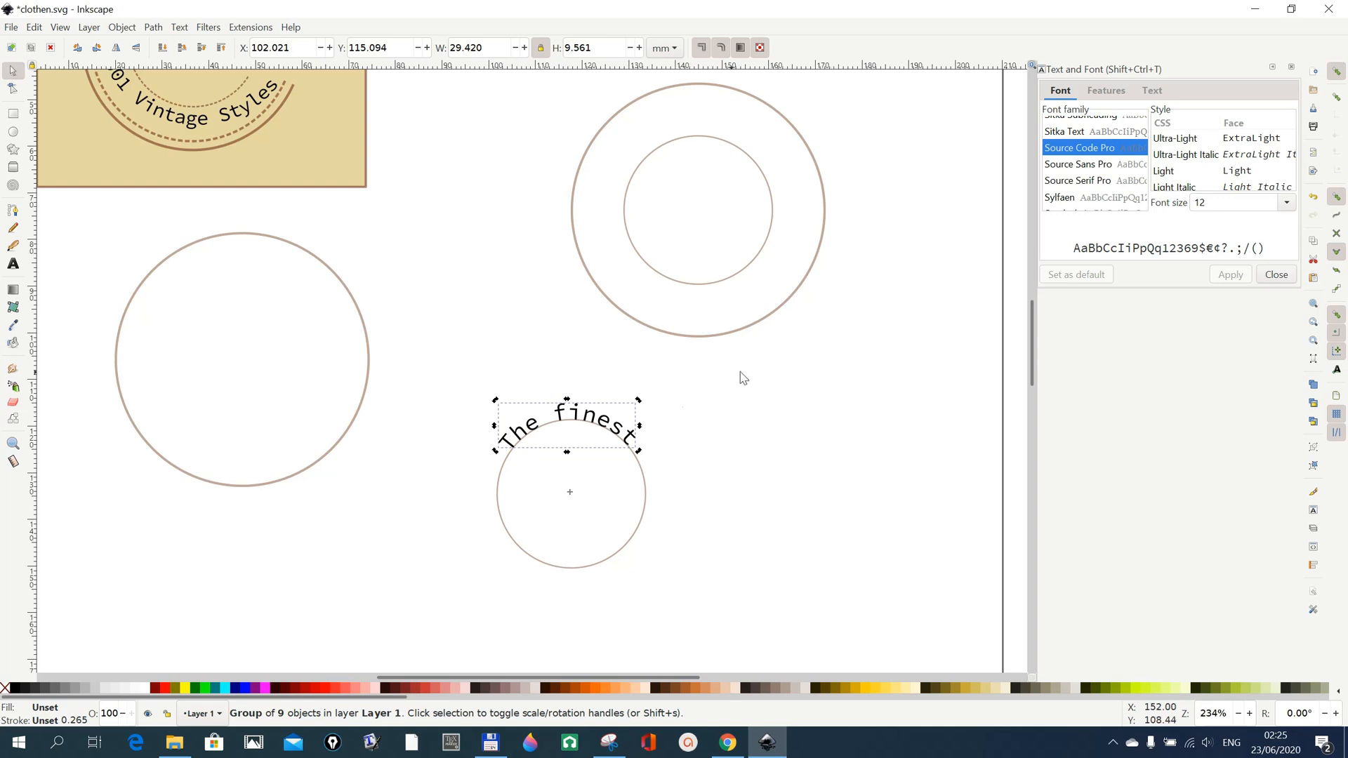
{"action": "left_click_drag", "start_coordinate": [577, 416], "coordinate": [708, 131]}
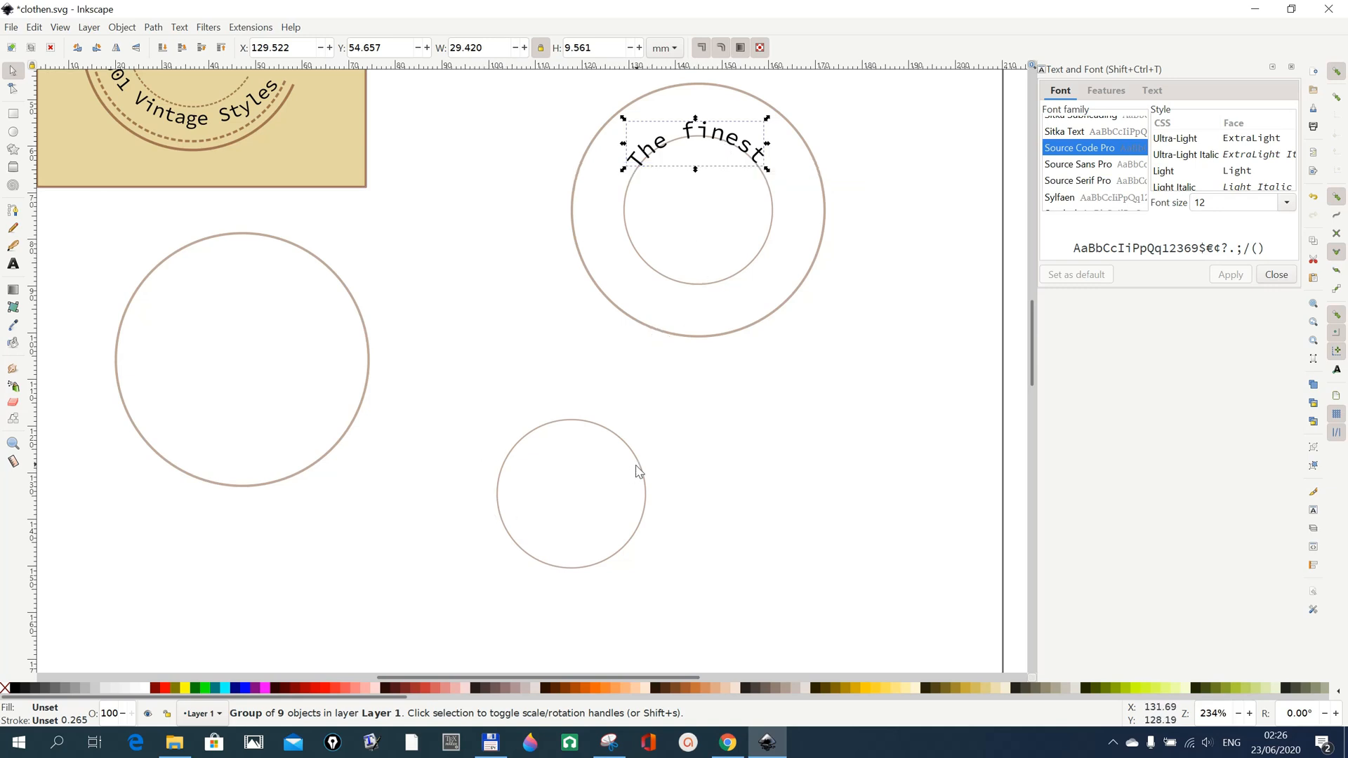
Move the spare small circle aside to the lower left and place the separate large circle below the concentric circles.
{"action": "left_click_drag", "start_coordinate": [637, 467], "coordinate": [203, 535]}
{"action": "mouse_move", "coordinate": [343, 283]}
{"action": "left_mouse_down"}
{"action": "mouse_move", "coordinate": [495, 393]}
{"action": "mouse_move", "coordinate": [666, 423]}
{"action": "left_mouse_up"}
{"action": "scroll", "coordinate": [295, 316], "scroll_direction": "up", "scroll_amount": 2}
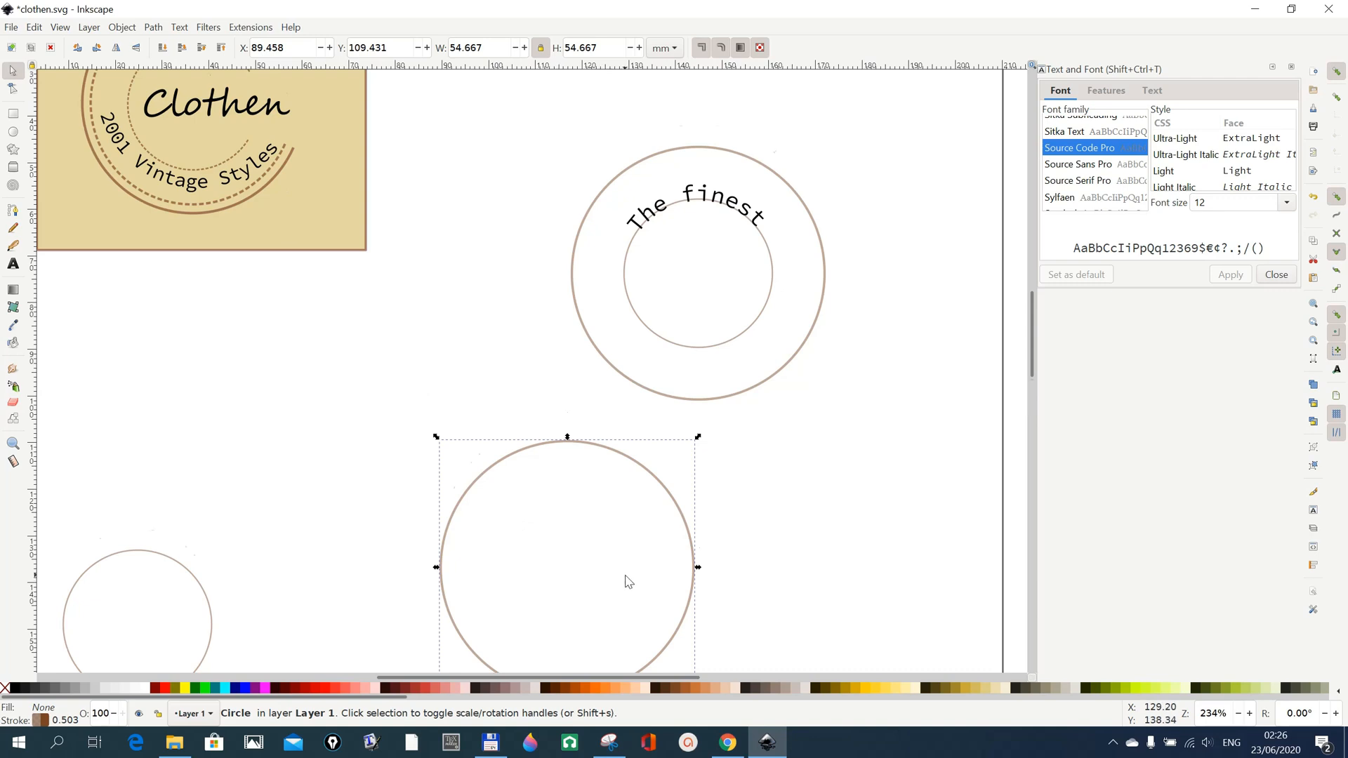
{"action": "scroll", "coordinate": [626, 581], "scroll_direction": "down", "scroll_amount": 2}
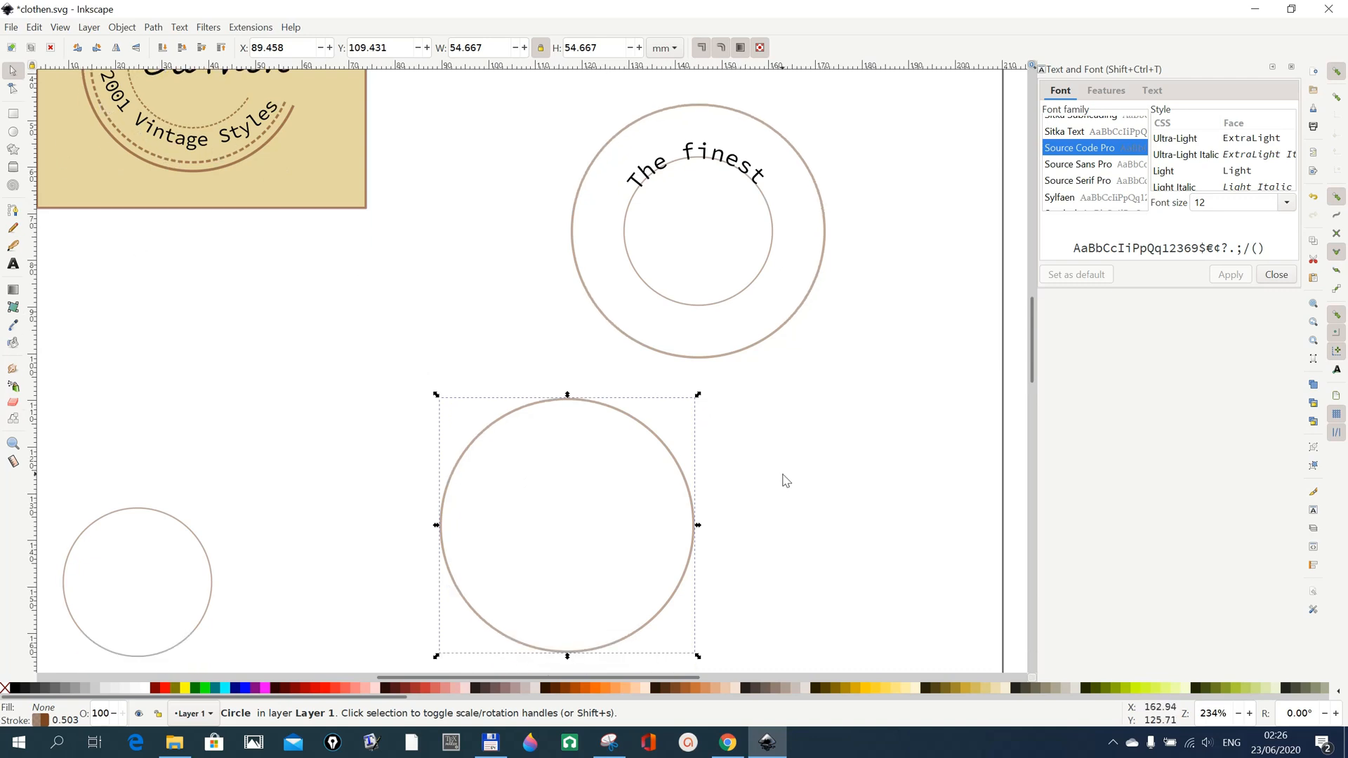
{"action": "left_click", "coordinate": [784, 480]}
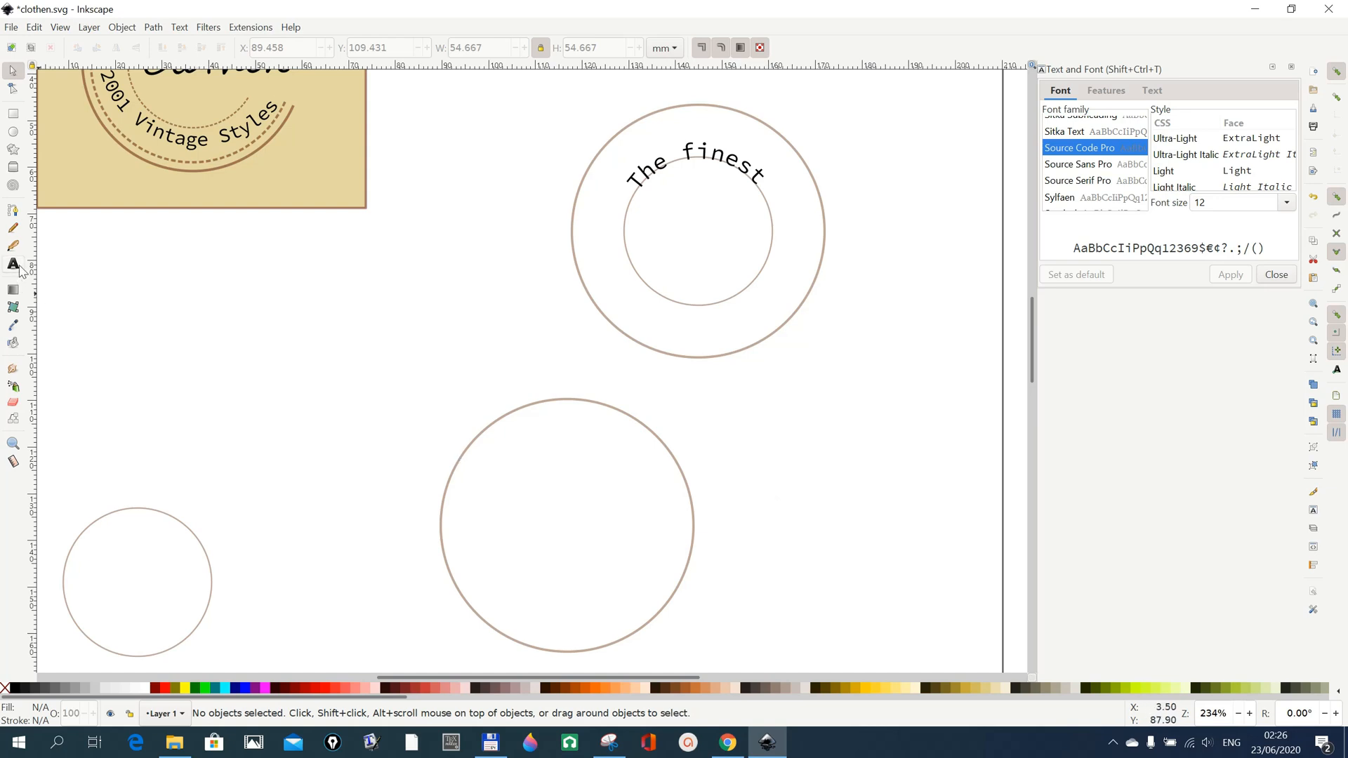
Add the text "2001 Vintage Style" in the empty area below the reference logo and set its font size to 14 pt.
{"action": "left_click", "coordinate": [14, 265]}
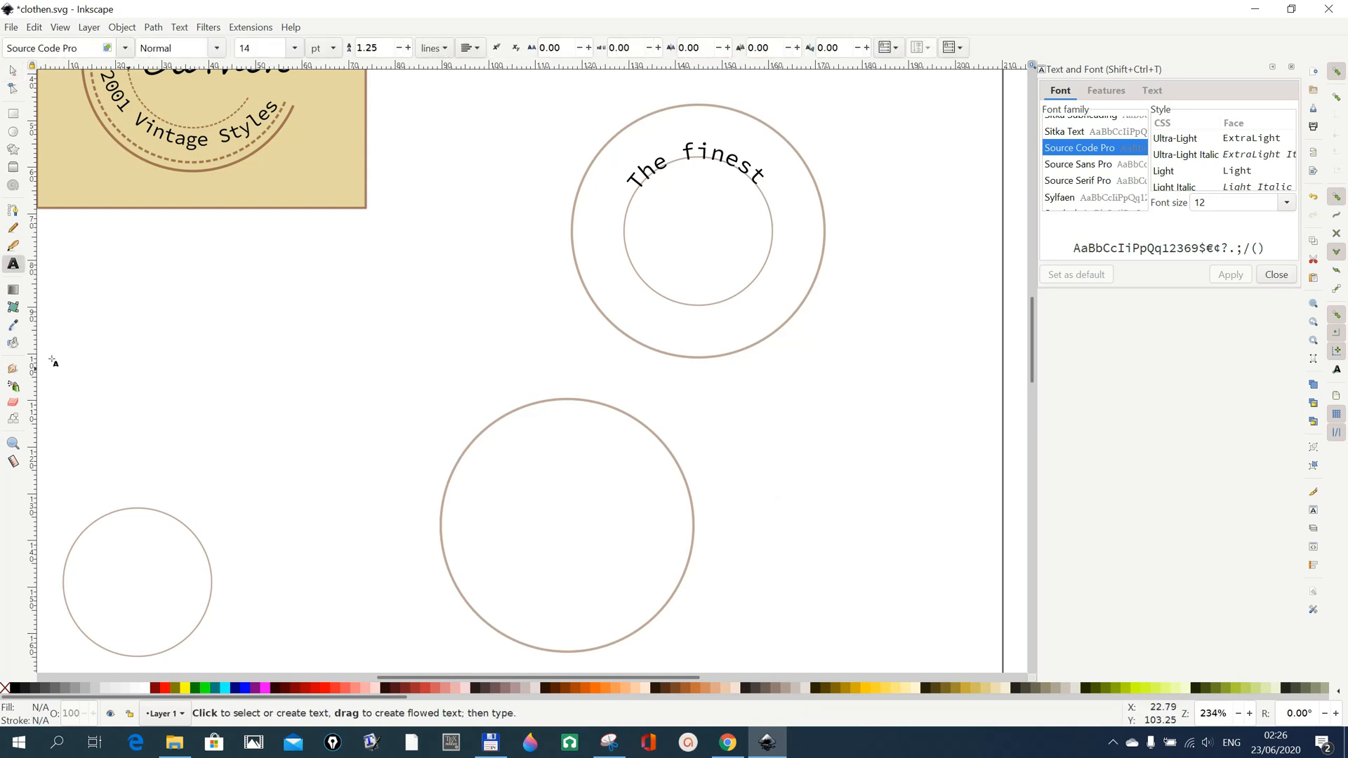
{"action": "left_click", "coordinate": [178, 347]}
{"action": "type", "text": "200"}
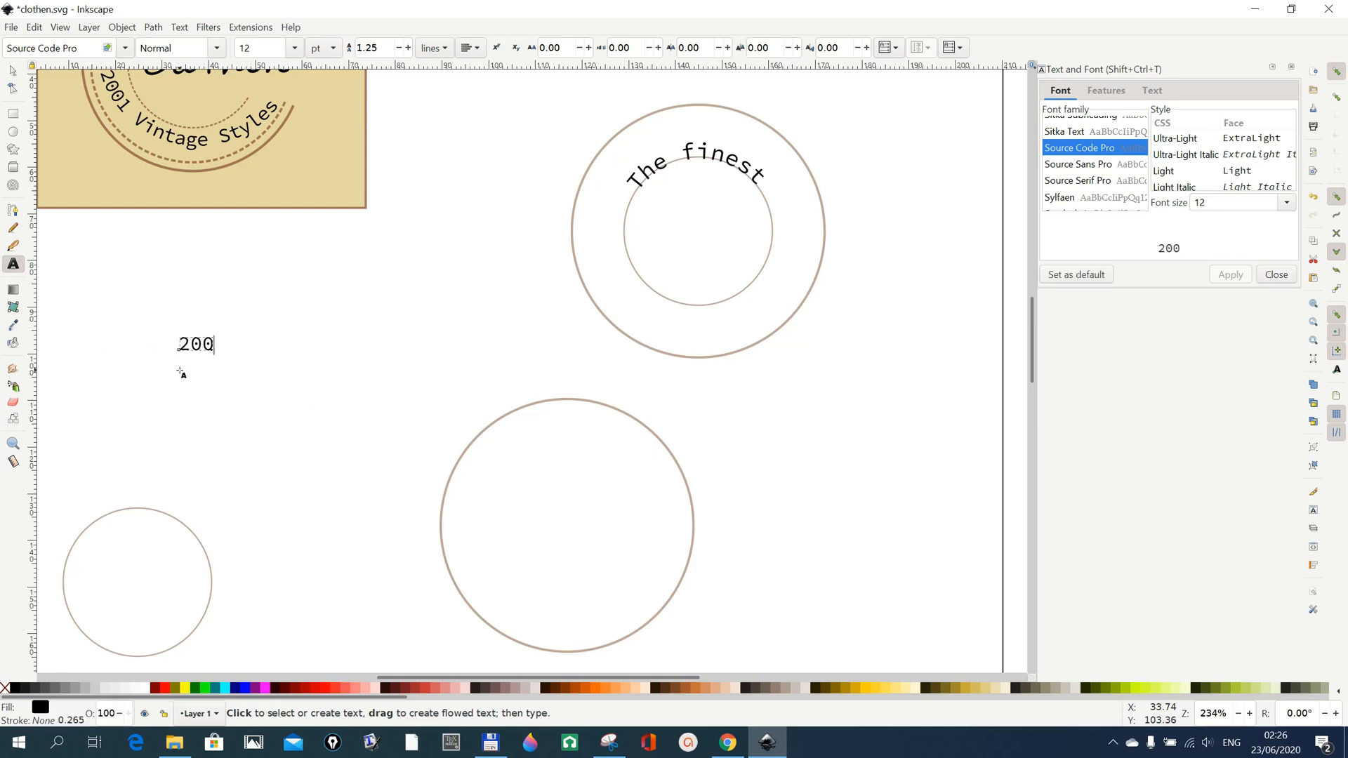
{"action": "type", "text": "1 Vinta"}
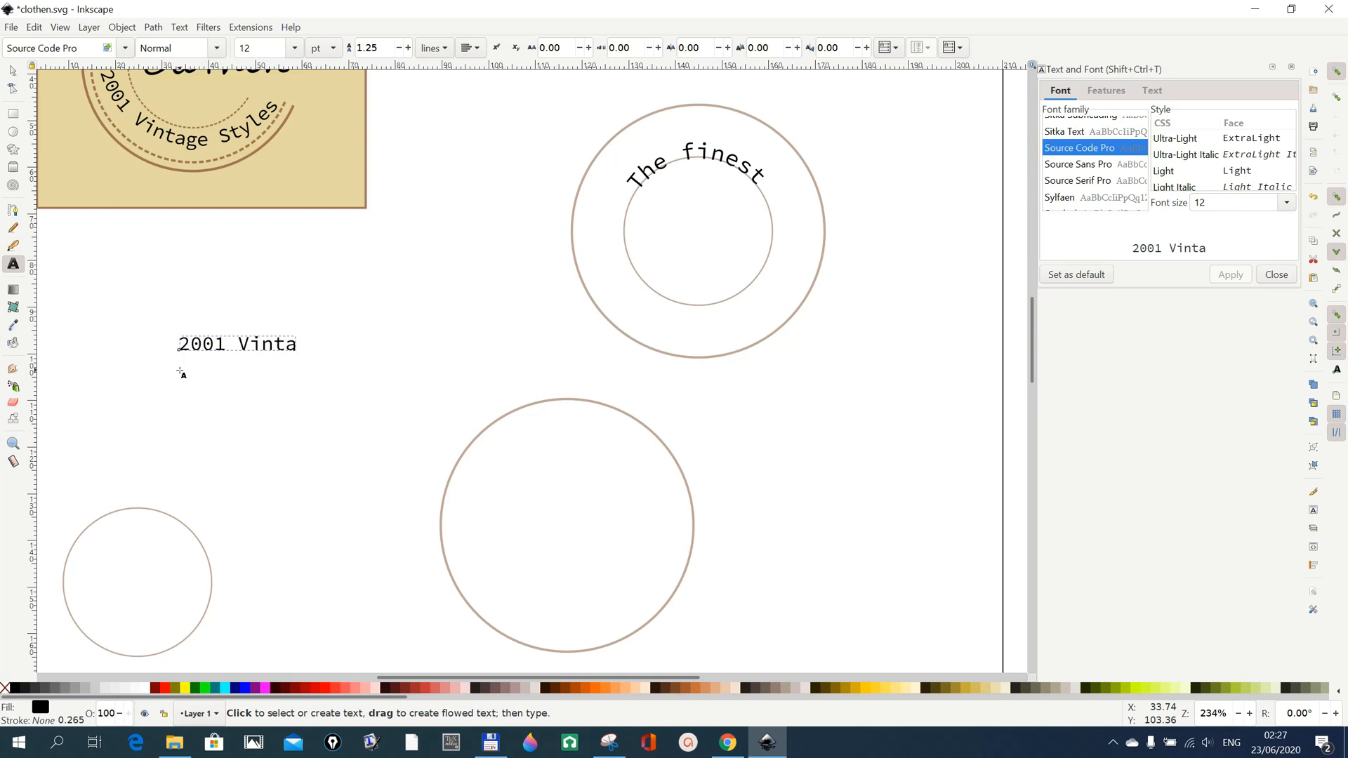
{"action": "type", "text": "ge S"}
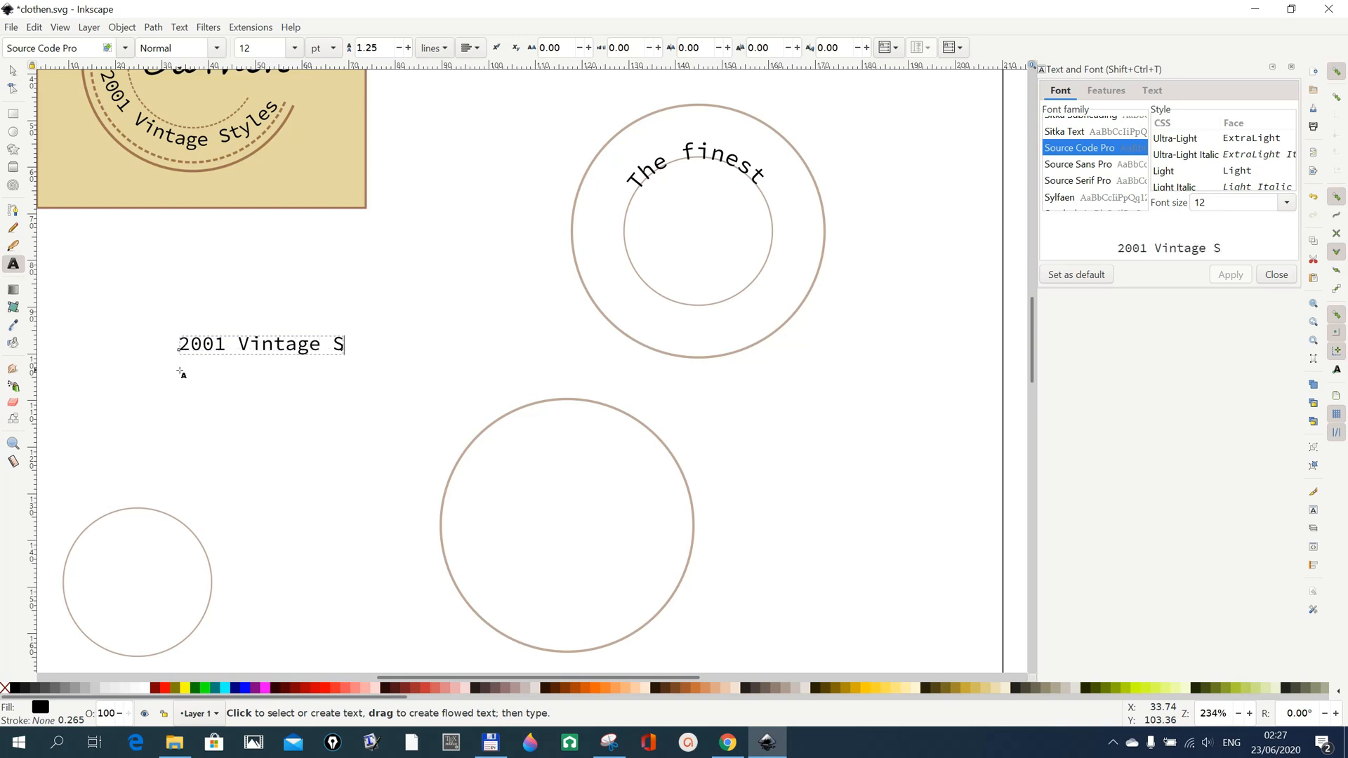
{"action": "type", "text": "tyle"}
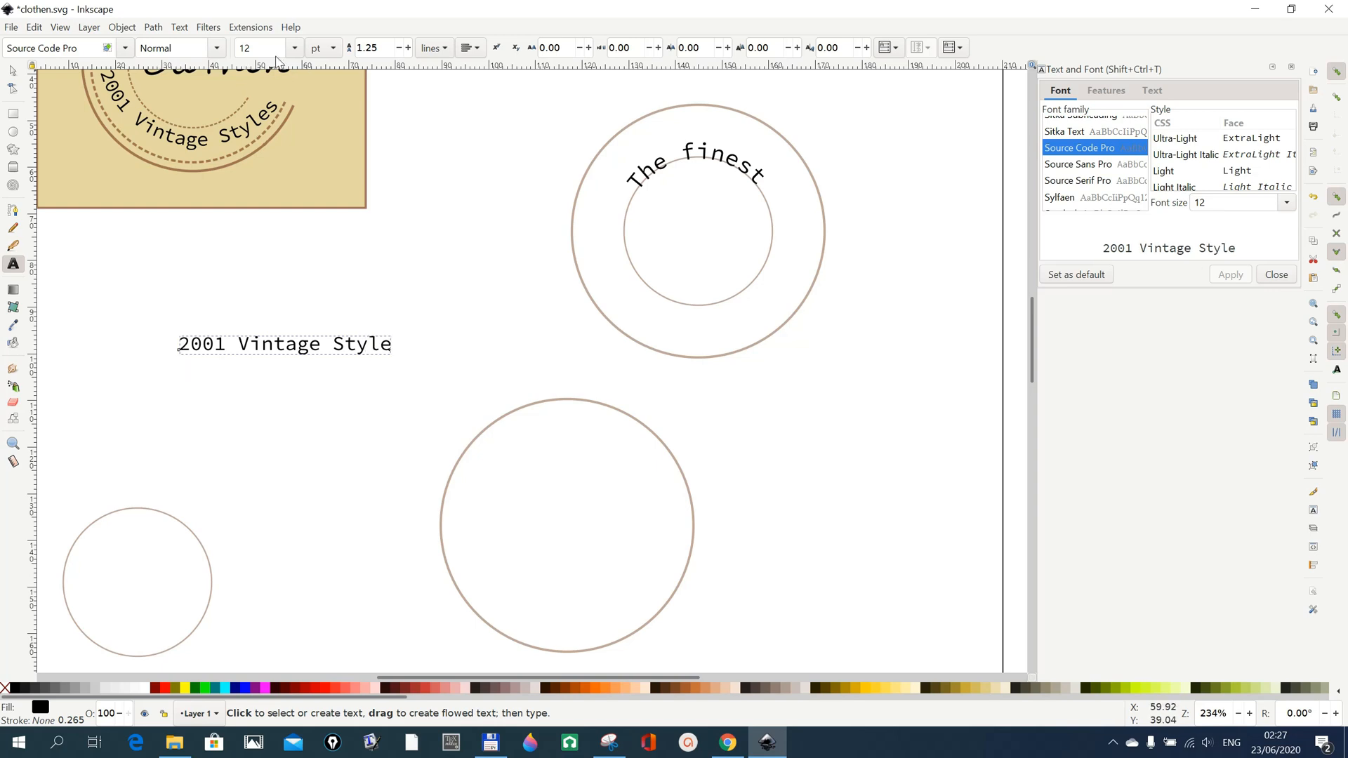
{"action": "left_click", "coordinate": [294, 51]}
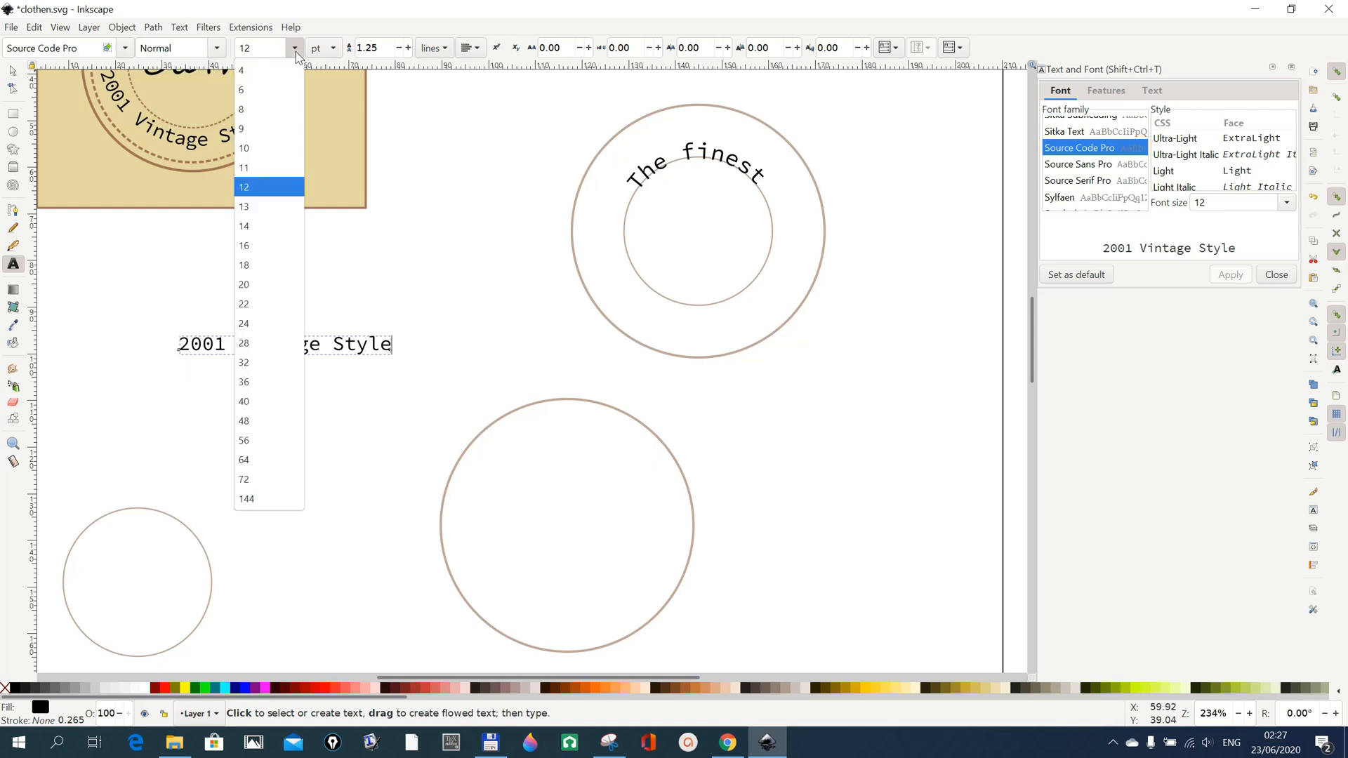
{"action": "left_click", "coordinate": [270, 226]}
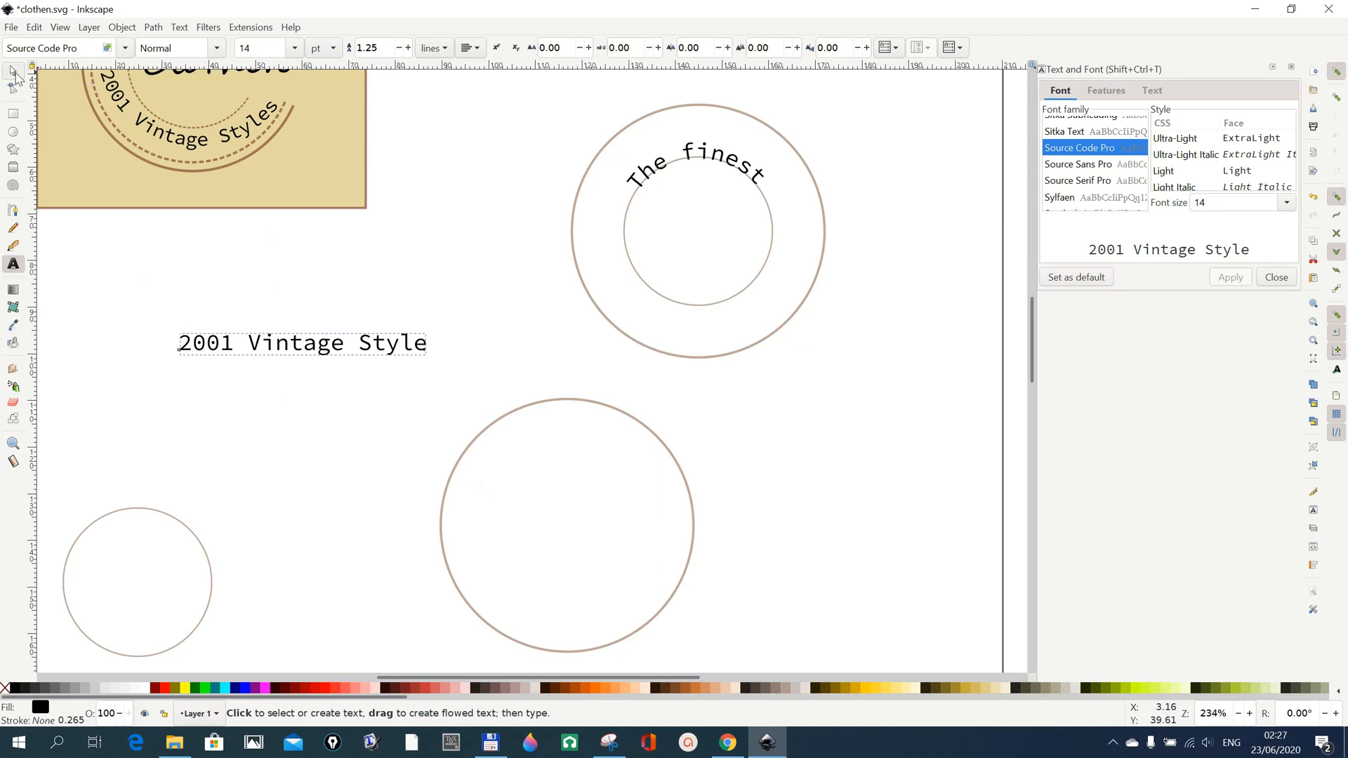
Convert the separate large circle to a path.
{"action": "left_click", "coordinate": [13, 71]}
{"action": "left_click", "coordinate": [460, 457]}
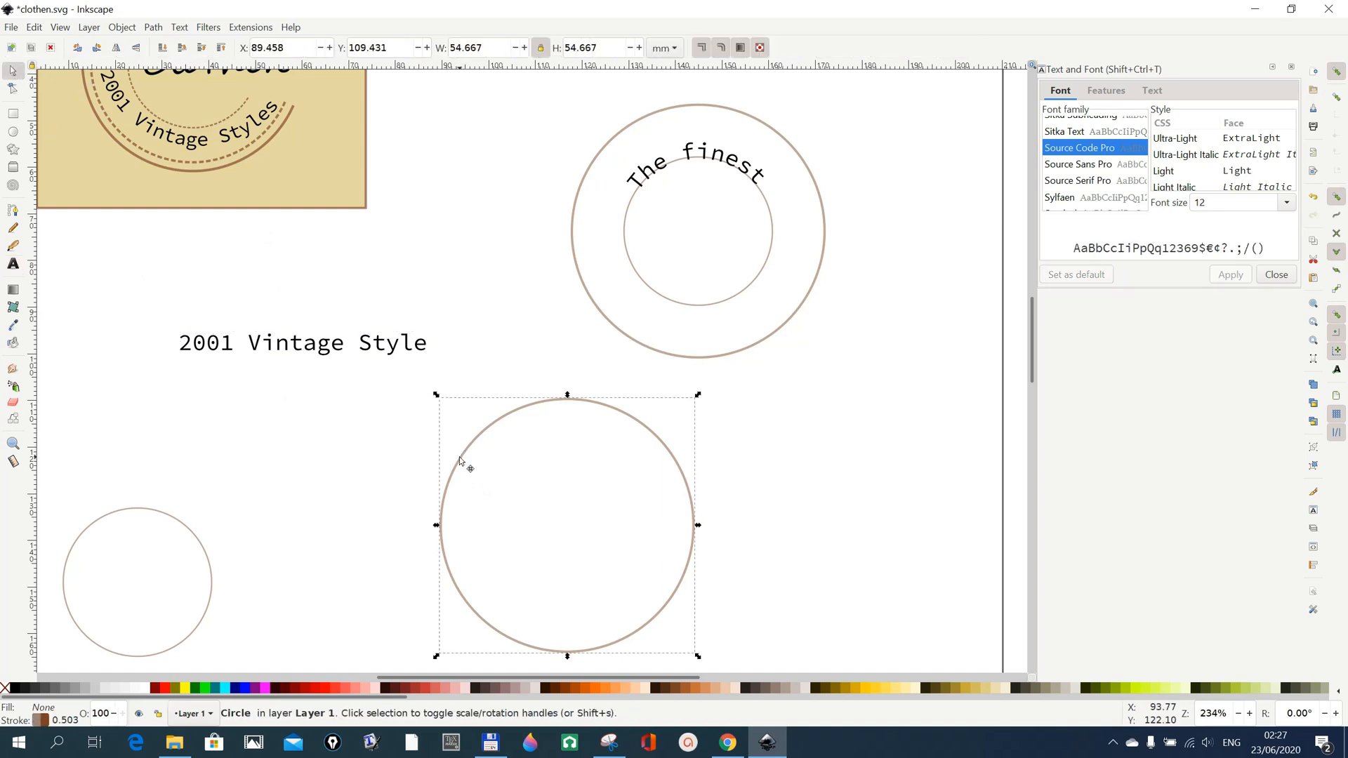
{"action": "left_click", "coordinate": [154, 29]}
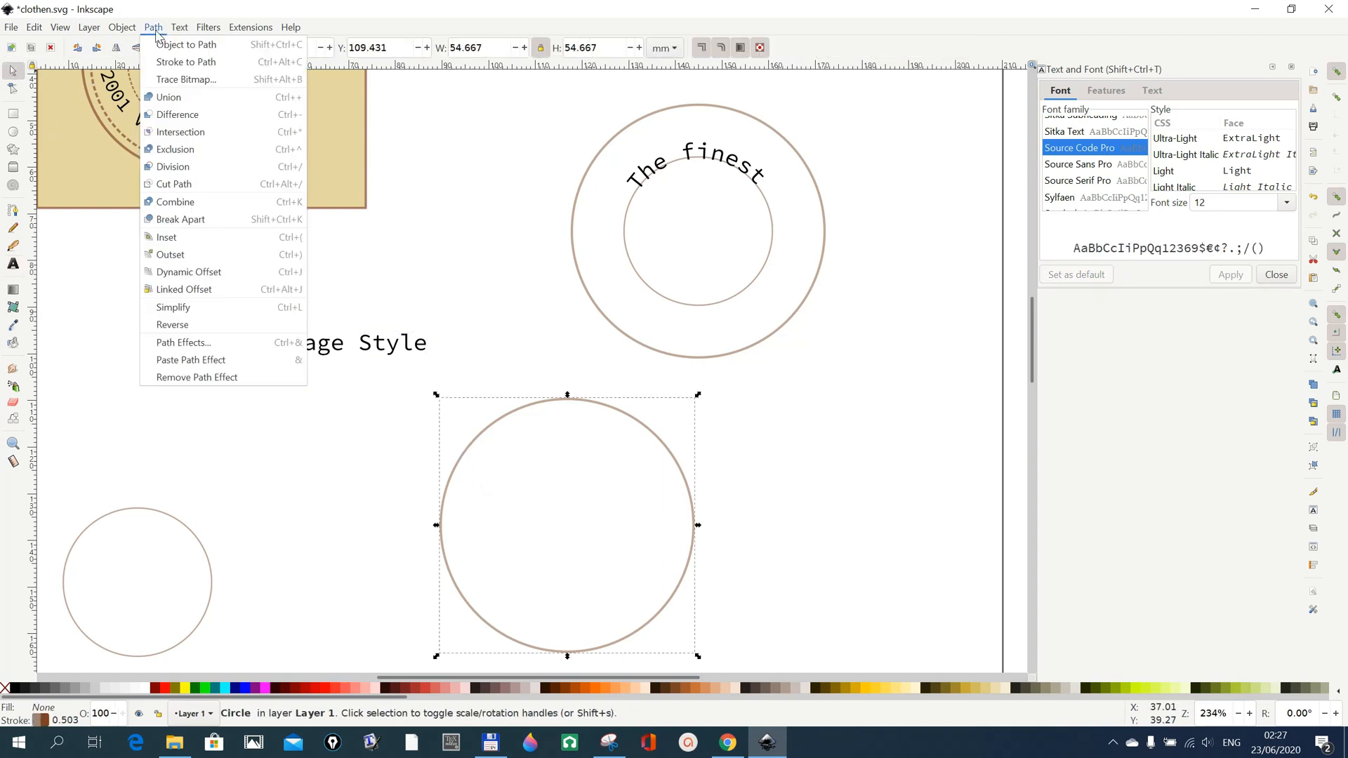
{"action": "left_click", "coordinate": [162, 46]}
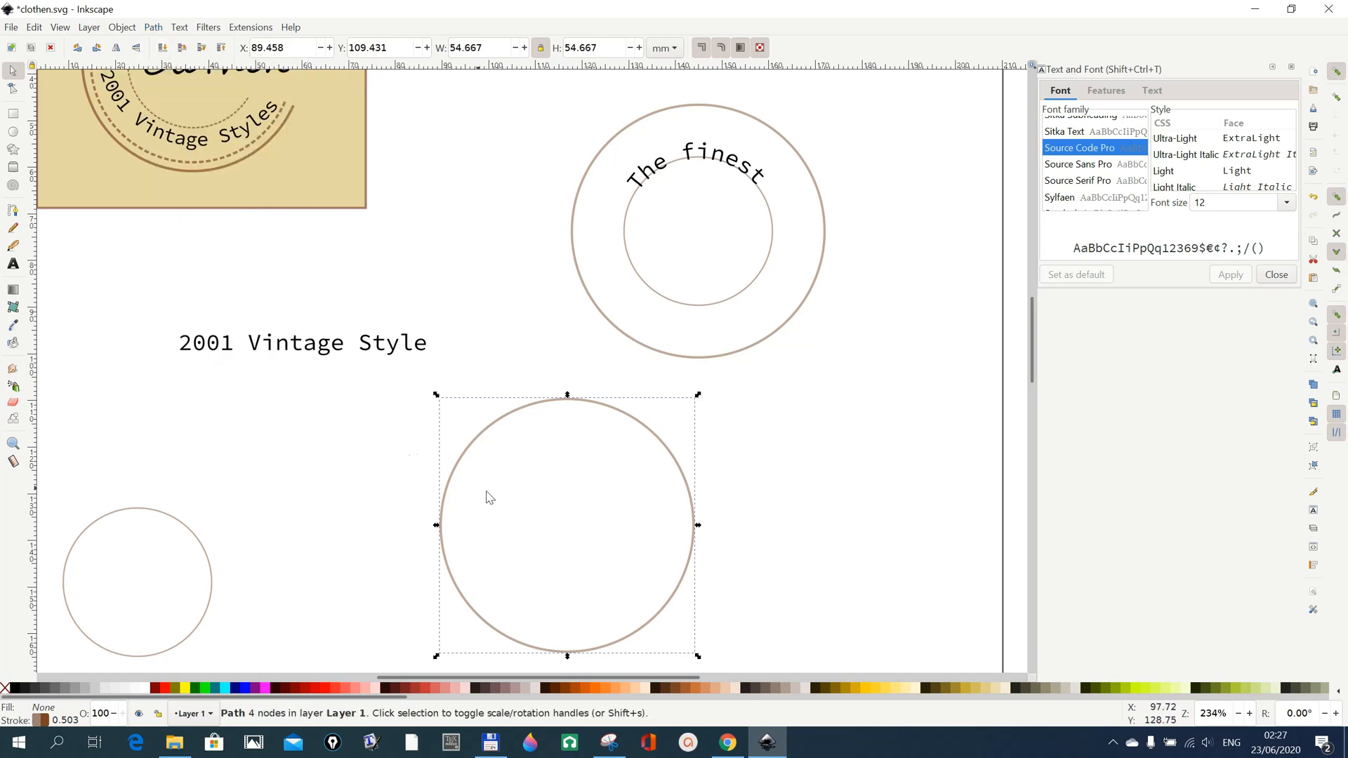
Put the text "2001 Vintage Style" on the large circle's path.
{"action": "left_click", "coordinate": [363, 351], "text": "shift"}
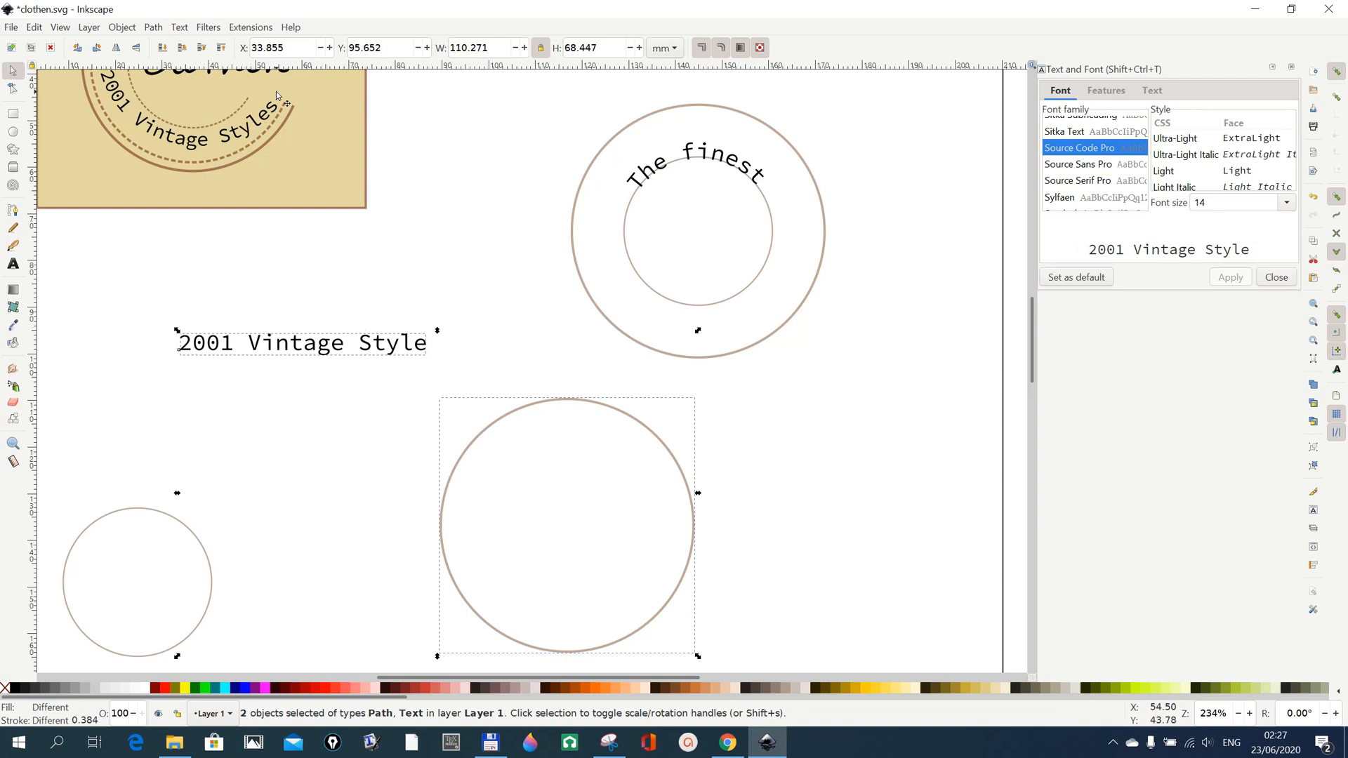
{"action": "left_click", "coordinate": [179, 28]}
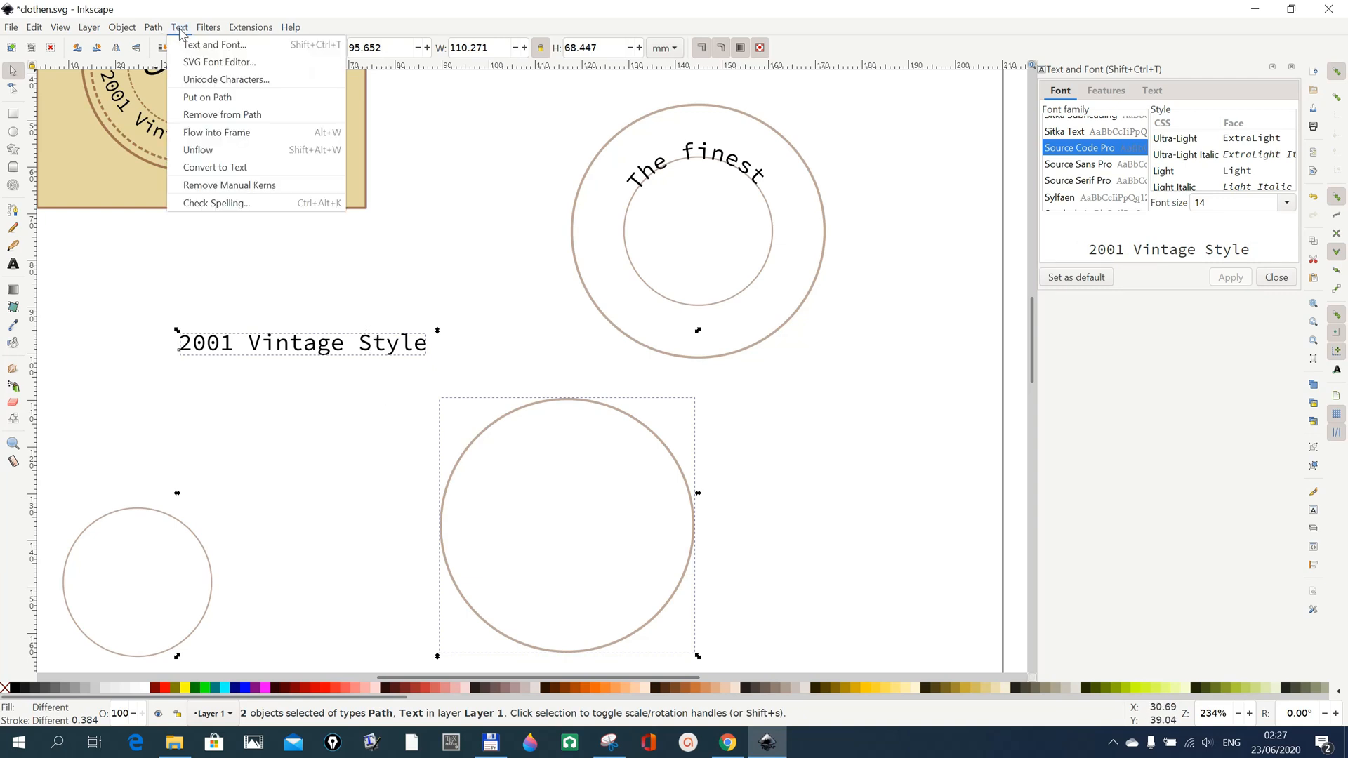
{"action": "left_click", "coordinate": [208, 98]}
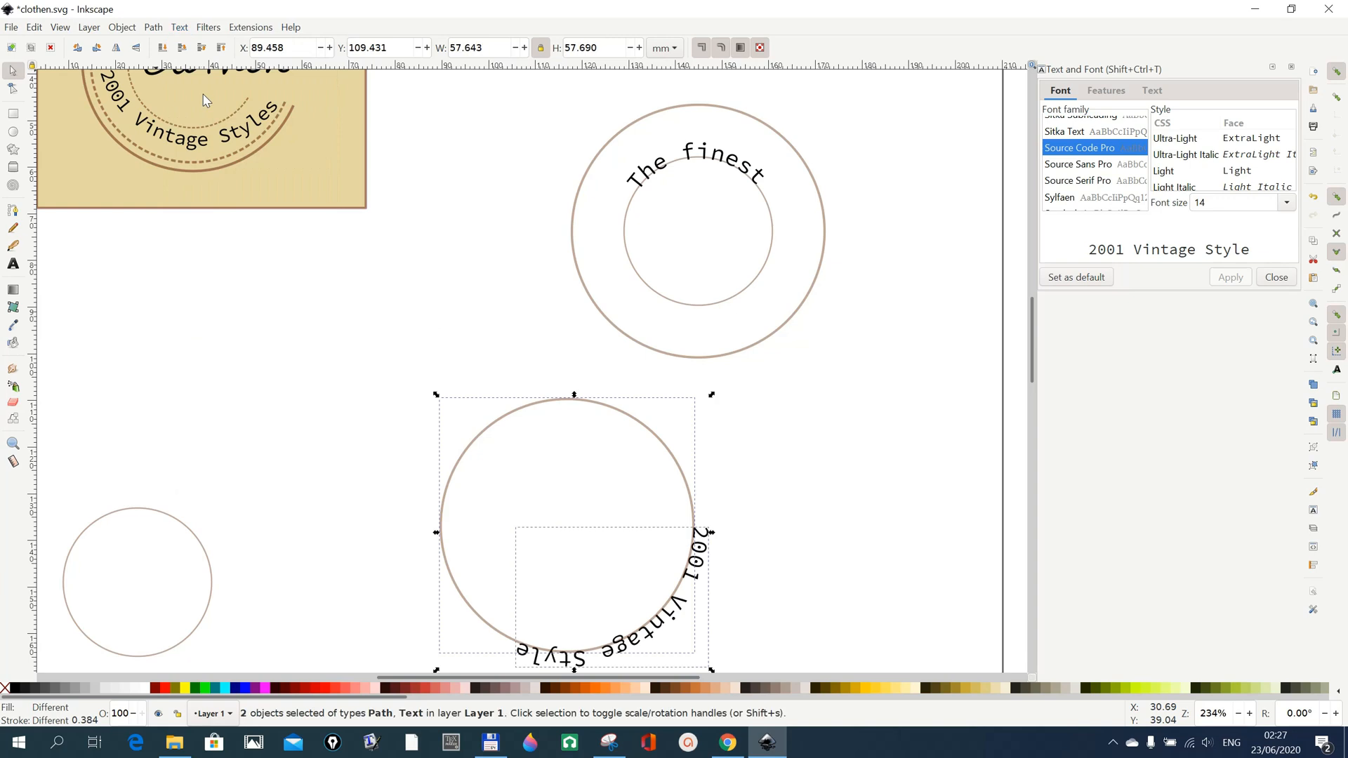
Flip the large circle and its "2001 Vintage Style" text horizontally so the text reads along the inside of the lower arc.
{"action": "scroll", "coordinate": [785, 608], "scroll_direction": "down", "scroll_amount": 1}
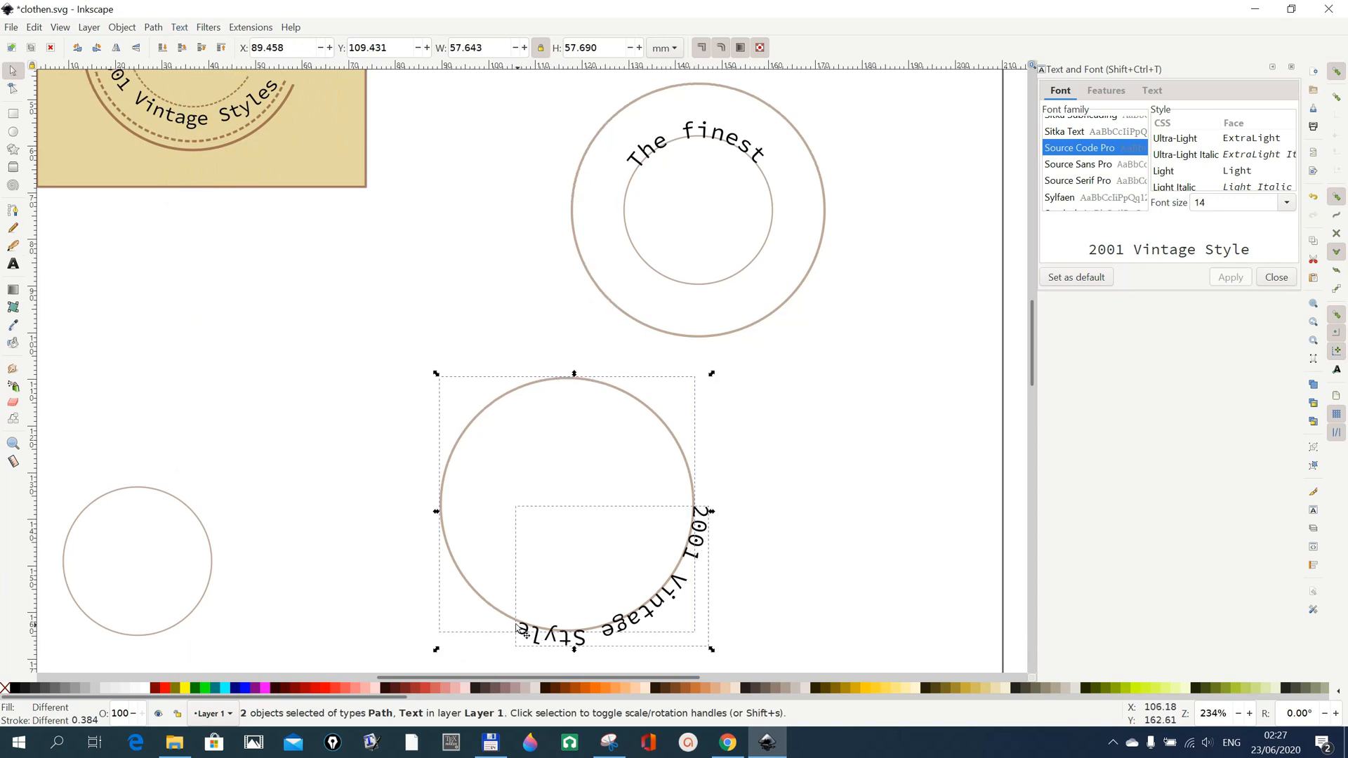
{"action": "scroll", "coordinate": [783, 596], "scroll_direction": "up", "scroll_amount": 1}
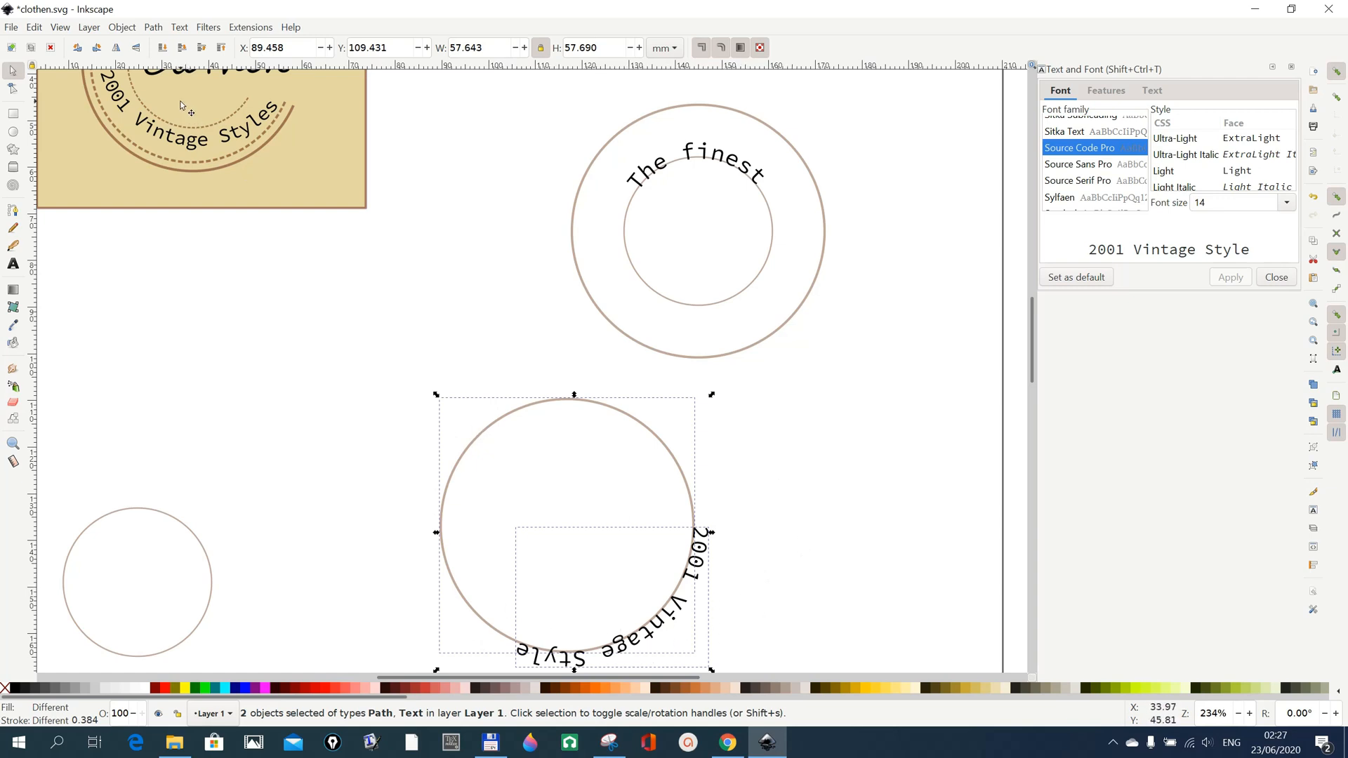
{"action": "left_click", "coordinate": [117, 49]}
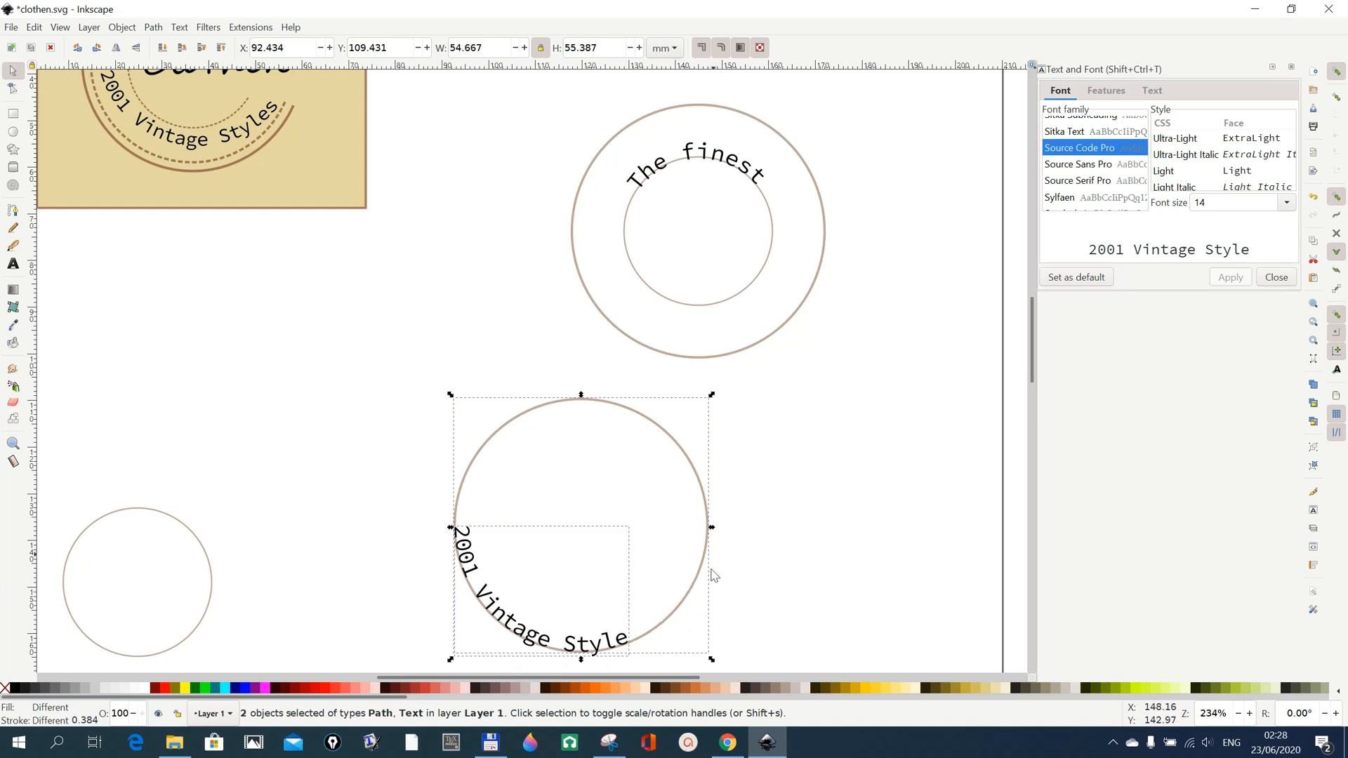
Rotate the separate large circle so its "2001 Vintage Style" text sits centred along the bottom arc.
{"action": "left_click", "coordinate": [695, 438]}
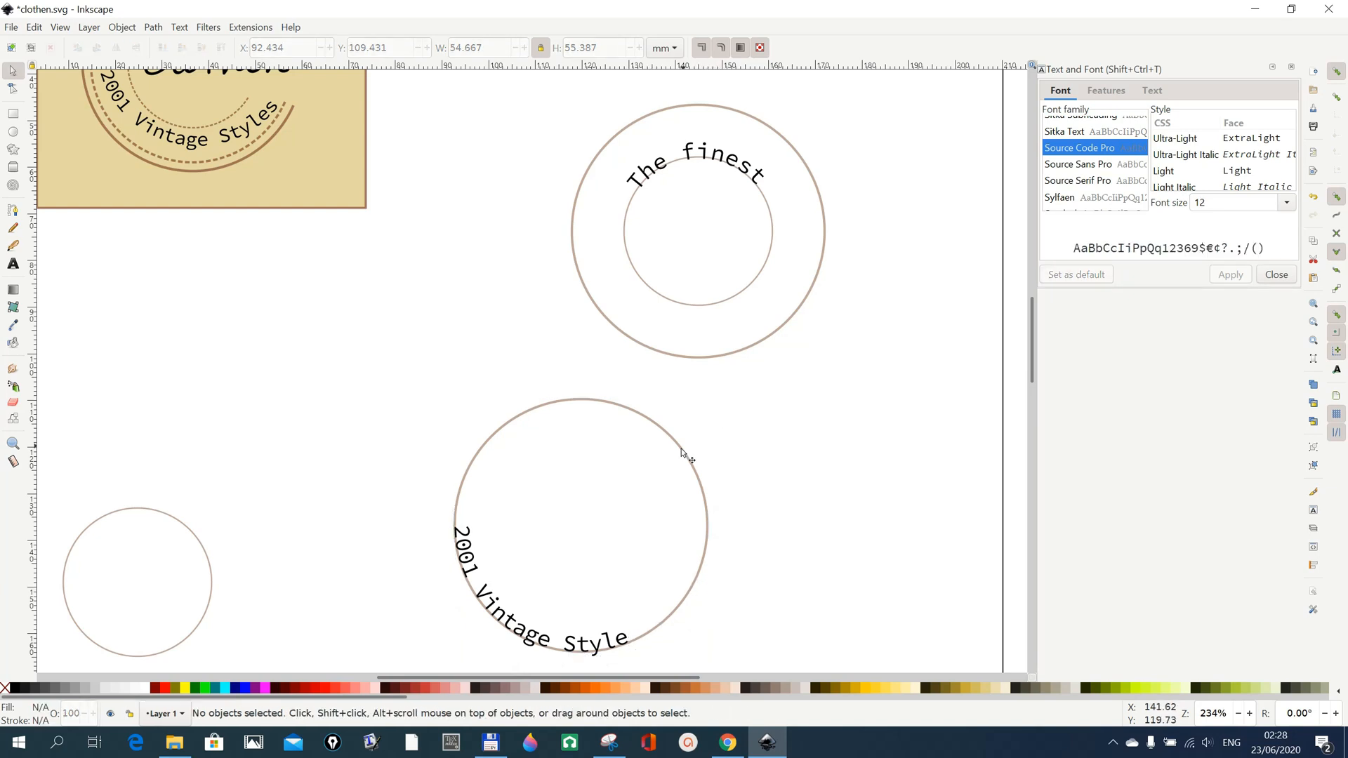
{"action": "left_click", "coordinate": [679, 451]}
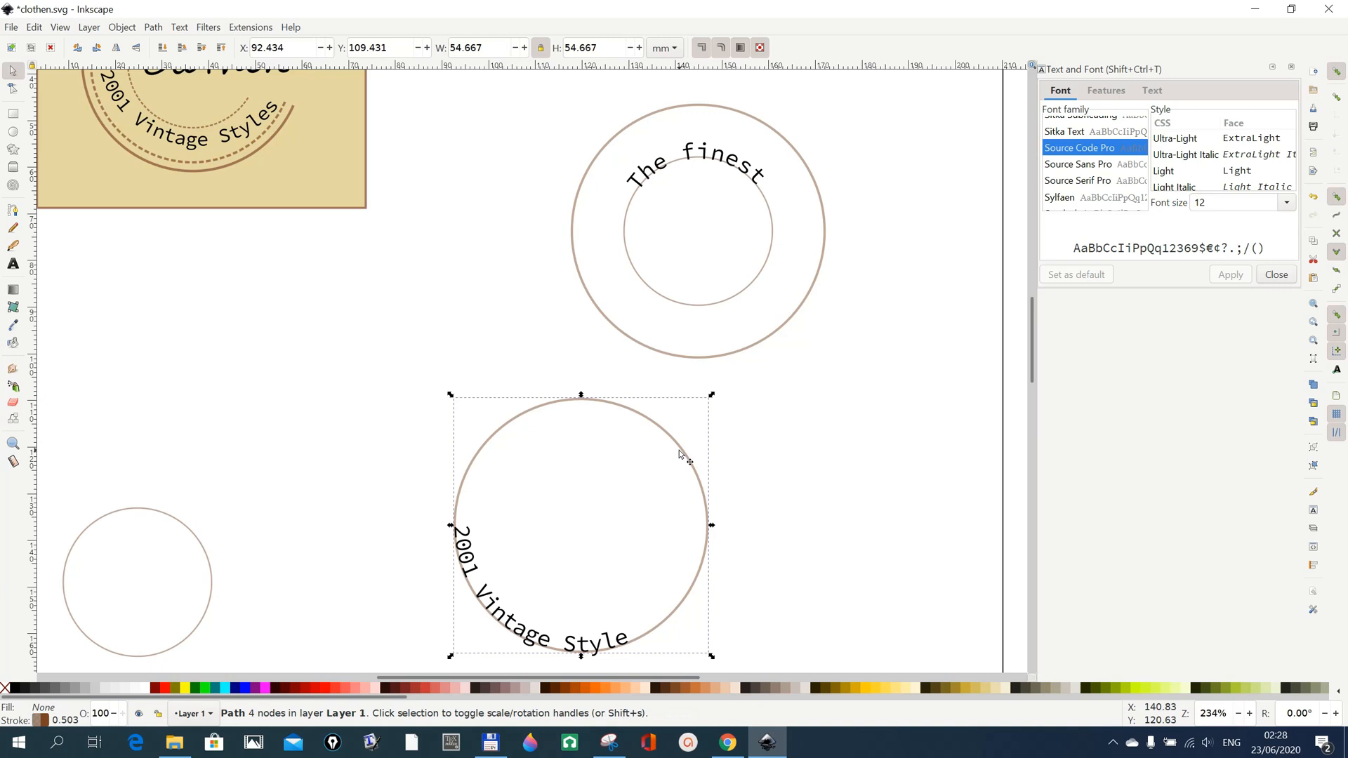
{"action": "left_click", "coordinate": [680, 455]}
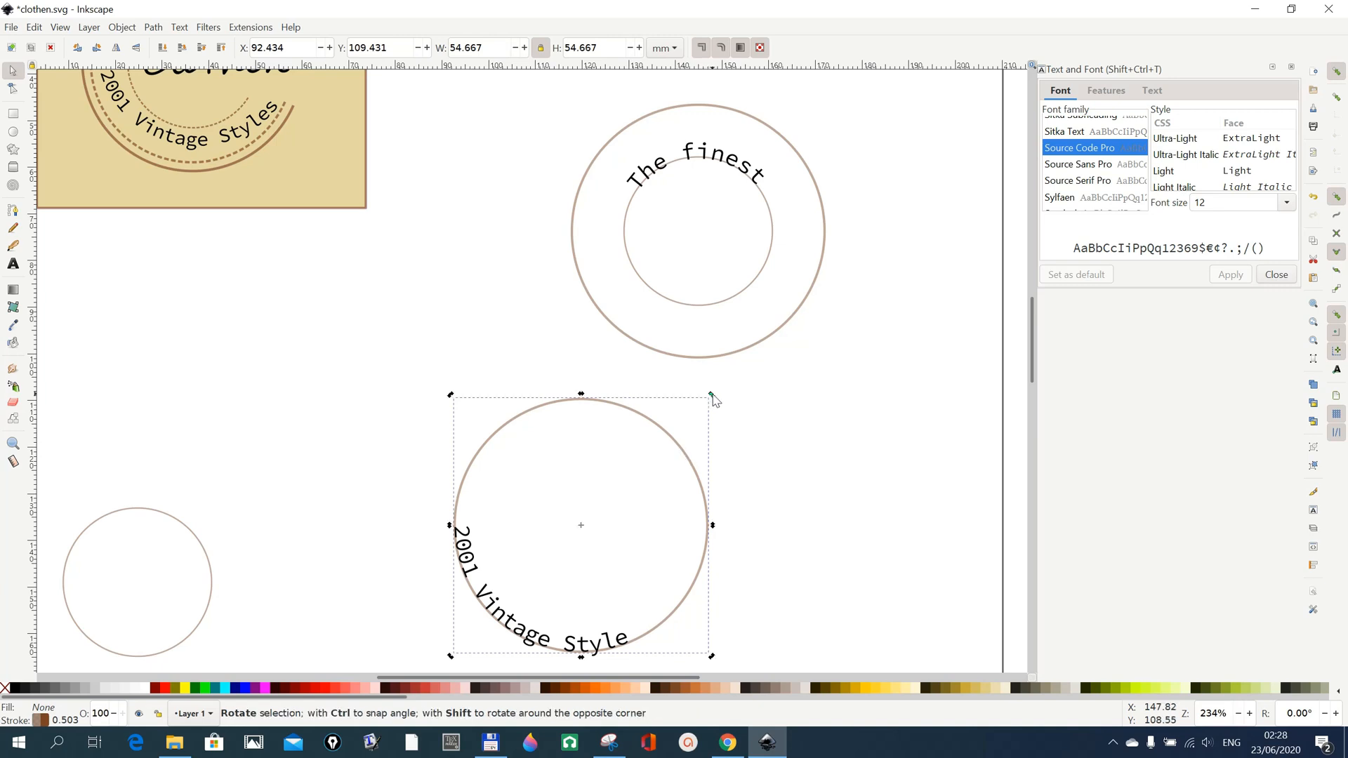
{"action": "left_click_drag", "start_coordinate": [712, 396], "coordinate": [611, 373]}
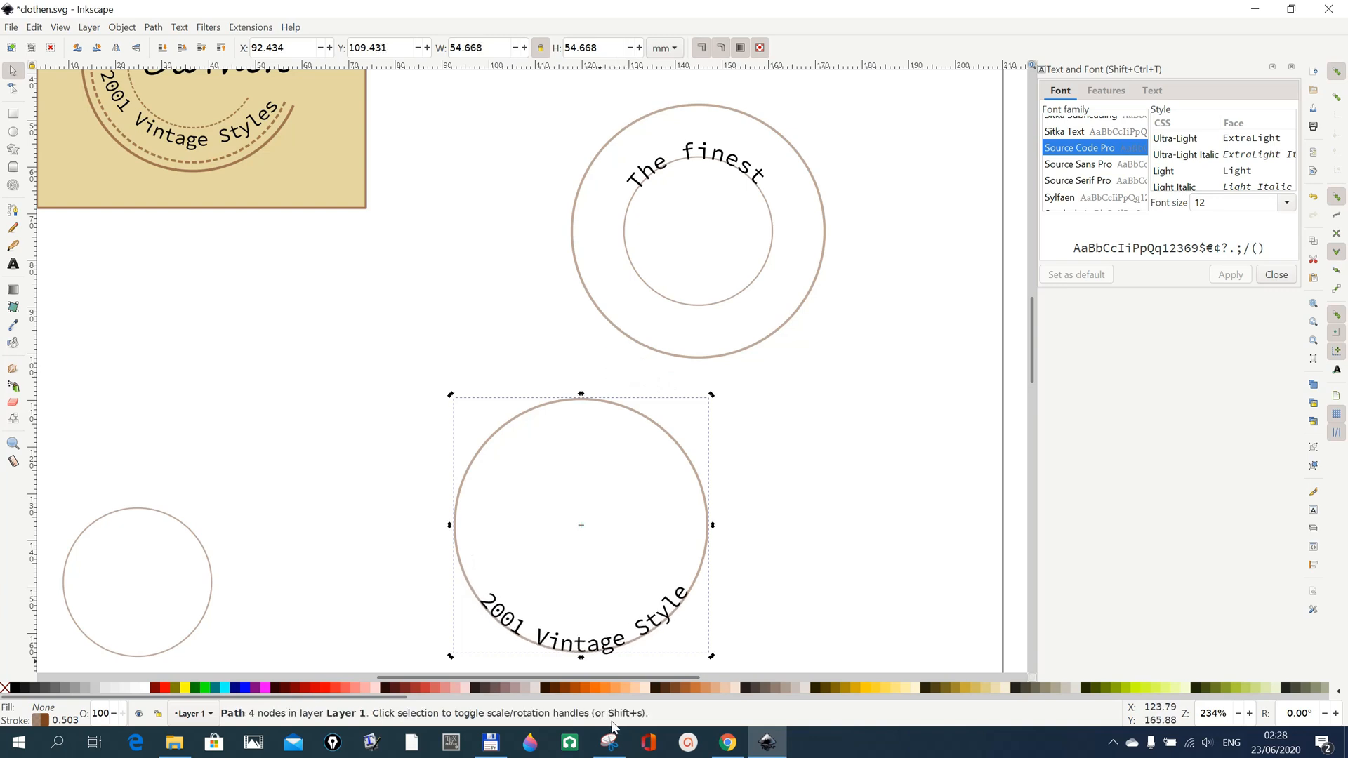
Convert the curved "2001 Vintage Style" text to a path.
{"action": "left_click", "coordinate": [594, 650]}
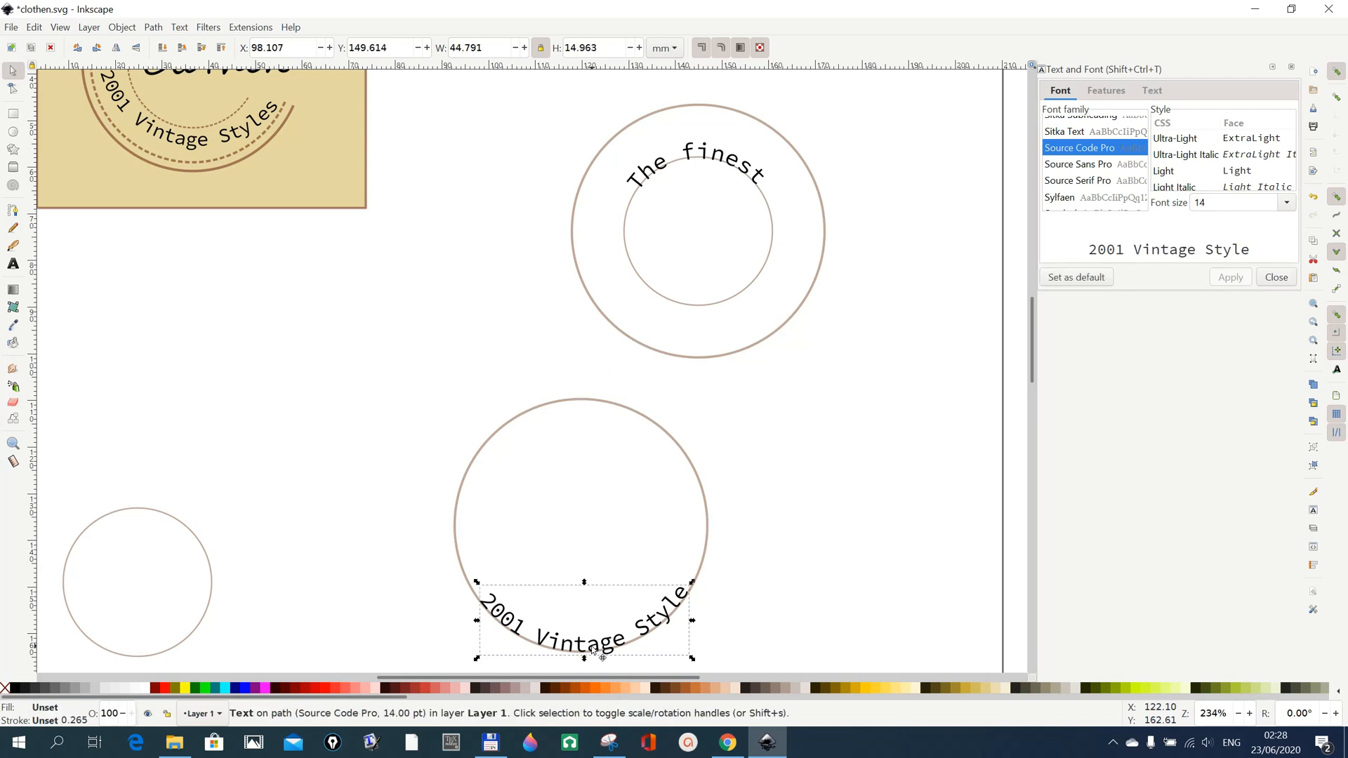
{"action": "left_click", "coordinate": [152, 28]}
{"action": "left_click", "coordinate": [163, 43]}
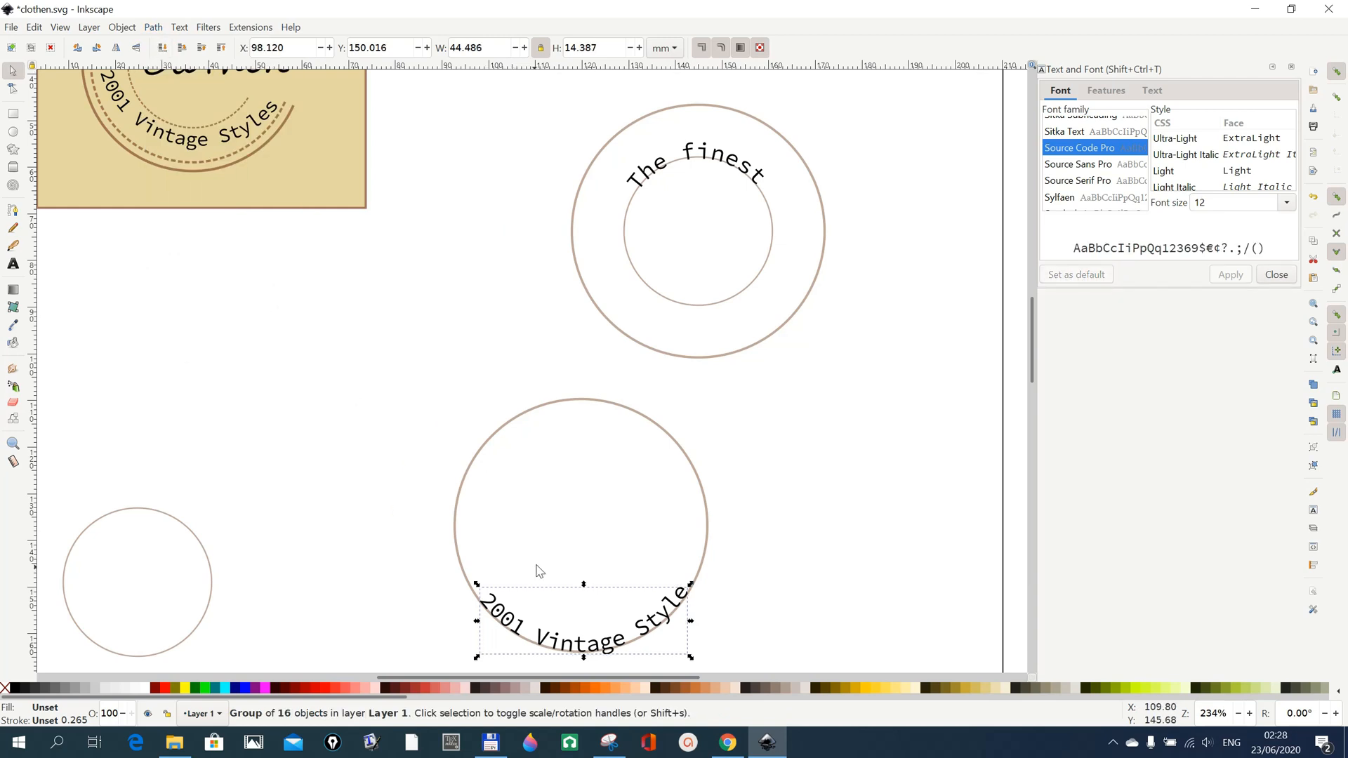
Move "2001 Vintage Style" into the lower part of the logo's ring and set the leftover large circle aside below the reference logo.
{"action": "left_click_drag", "start_coordinate": [558, 646], "coordinate": [674, 319]}
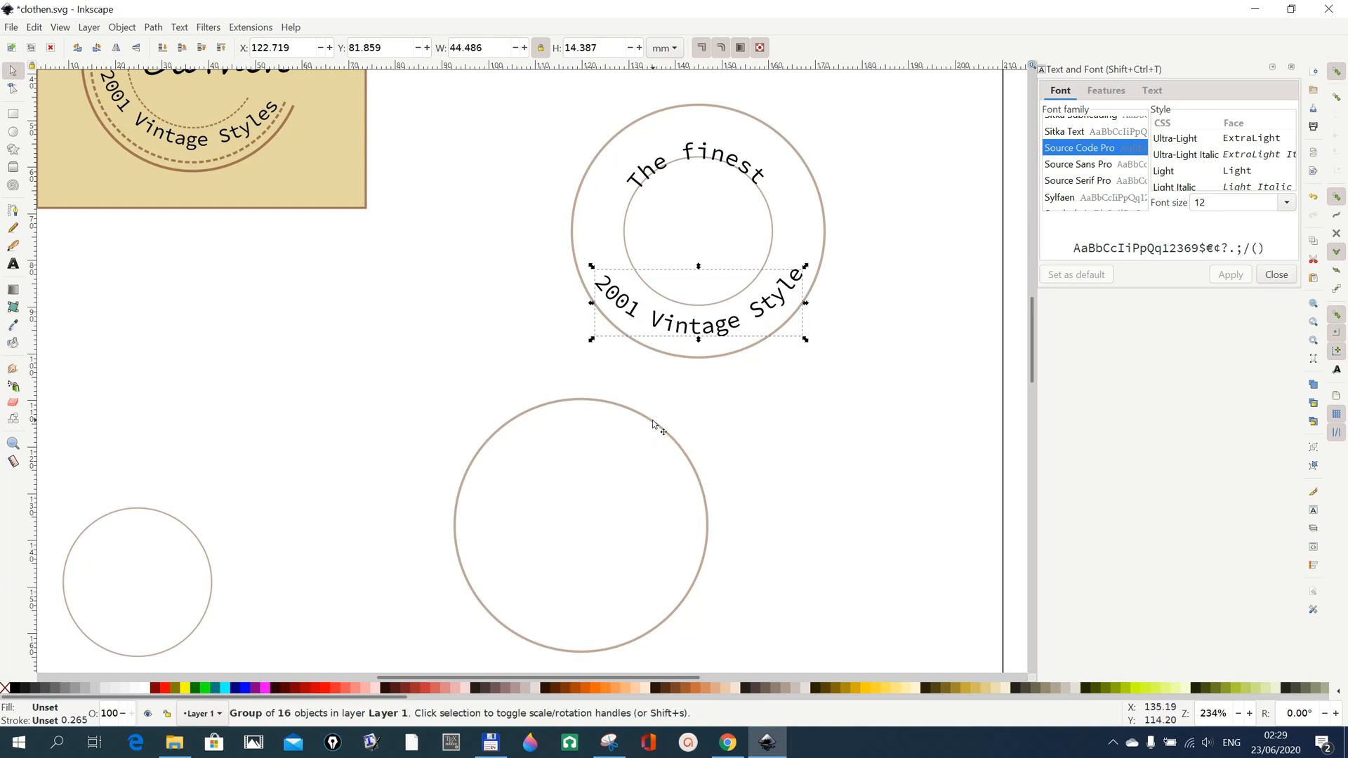
{"action": "left_click_drag", "start_coordinate": [650, 420], "coordinate": [321, 361]}
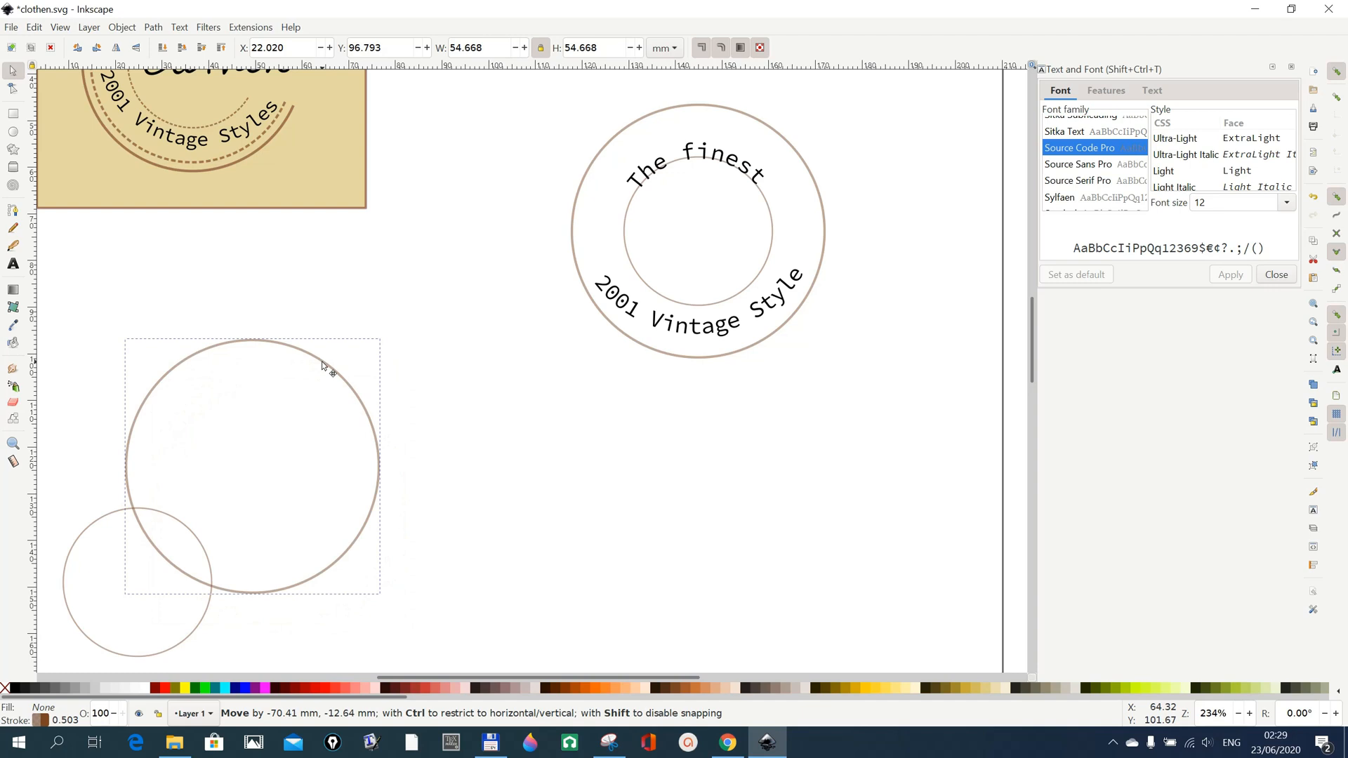
{"action": "left_click_drag", "start_coordinate": [322, 361], "coordinate": [321, 361]}
Duplicate the logo's outer circle and enlarge the copy around the same centre to about 60 mm in diameter.
{"action": "scroll", "coordinate": [530, 451], "scroll_direction": "up", "scroll_amount": 3}
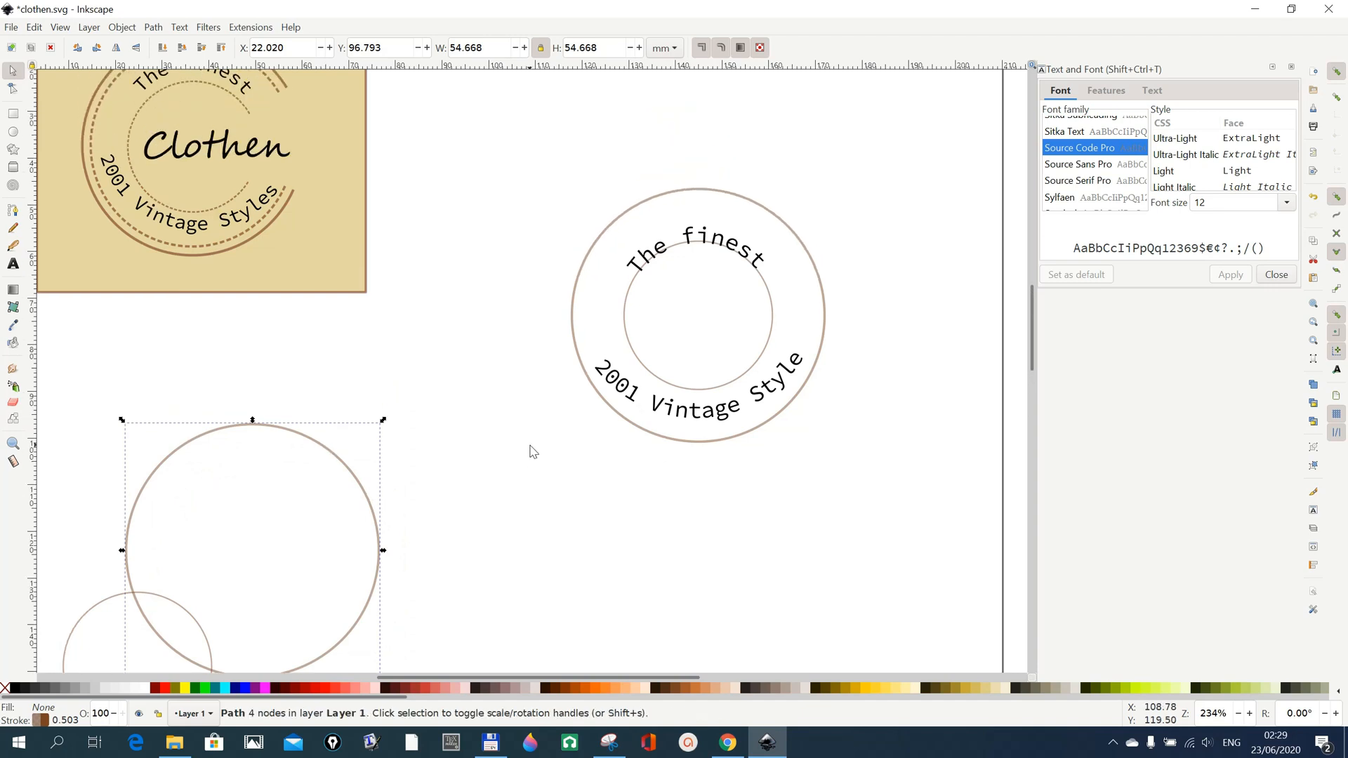
{"action": "scroll", "coordinate": [530, 451], "scroll_direction": "up", "scroll_amount": 3}
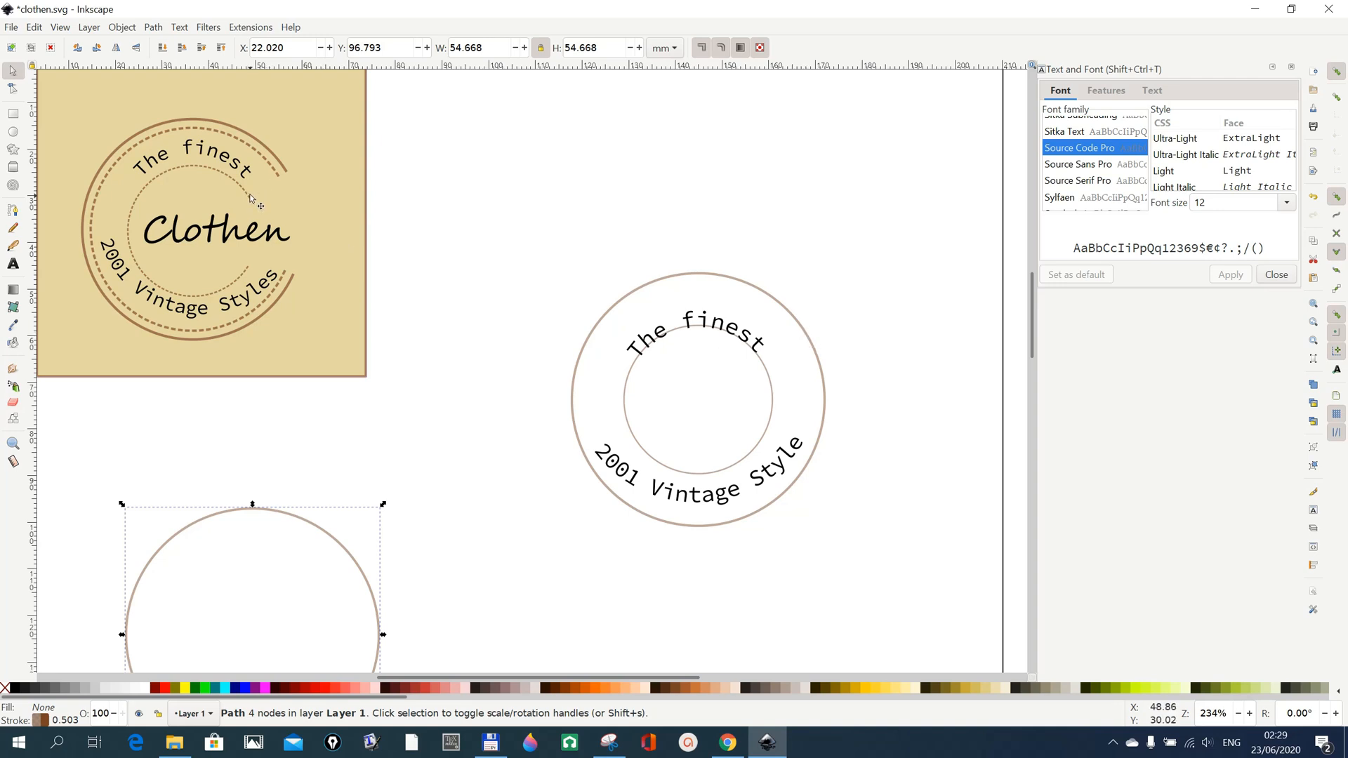
{"action": "left_click", "coordinate": [772, 303]}
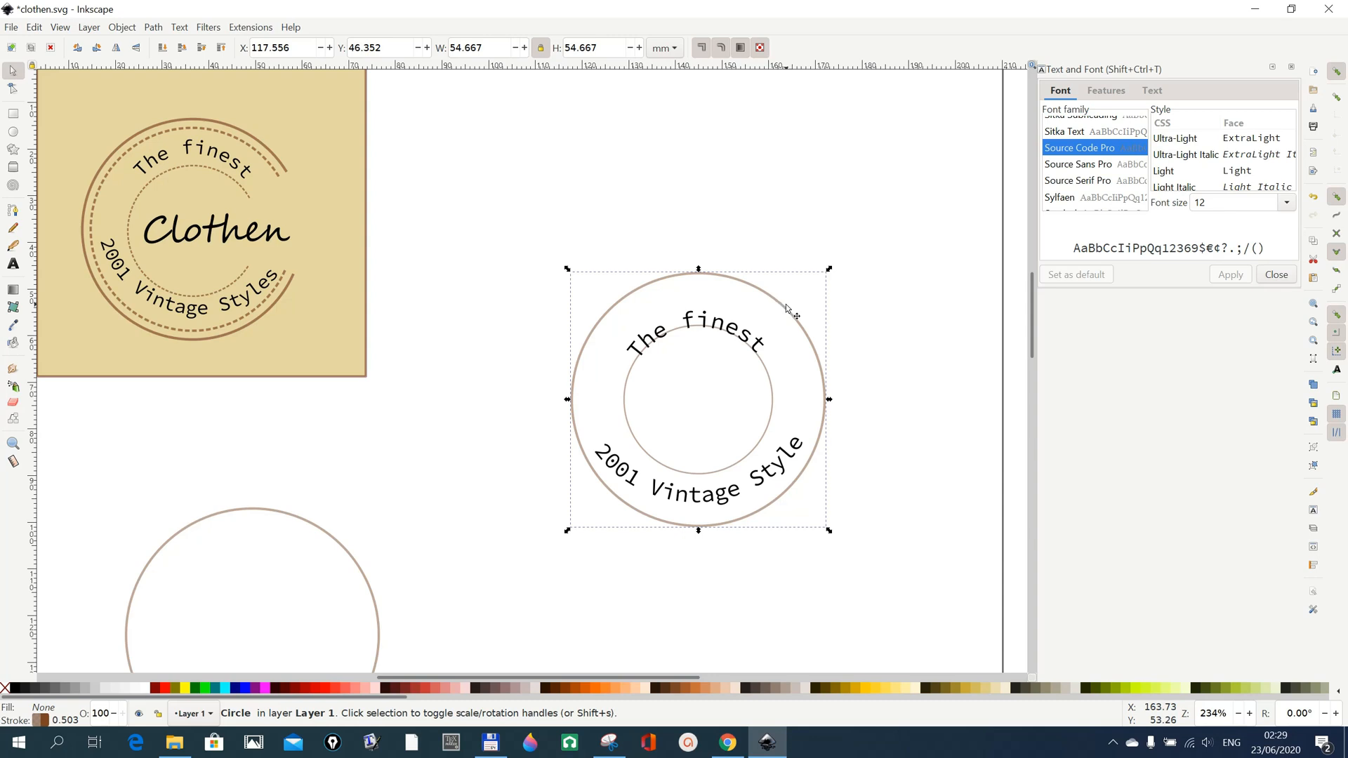
{"action": "right_click", "coordinate": [789, 313]}
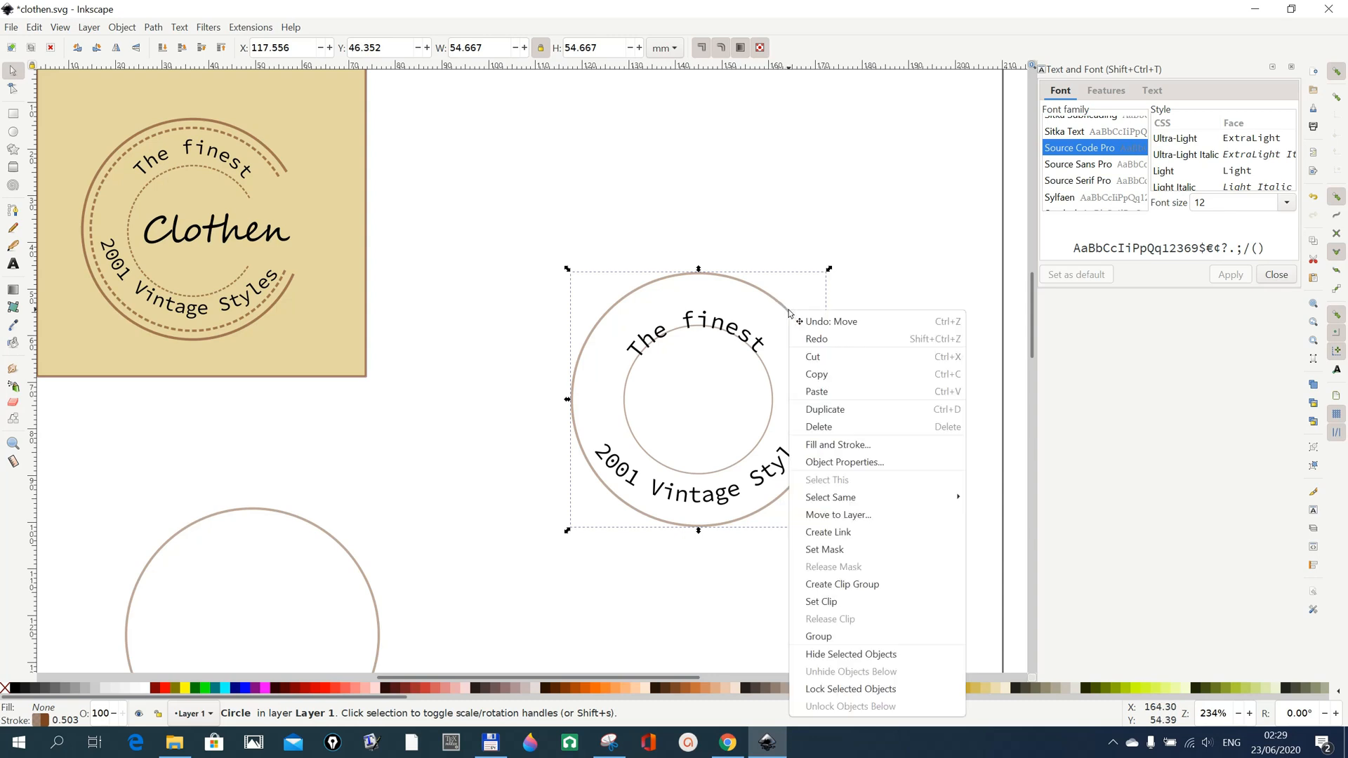
{"action": "left_click", "coordinate": [851, 413]}
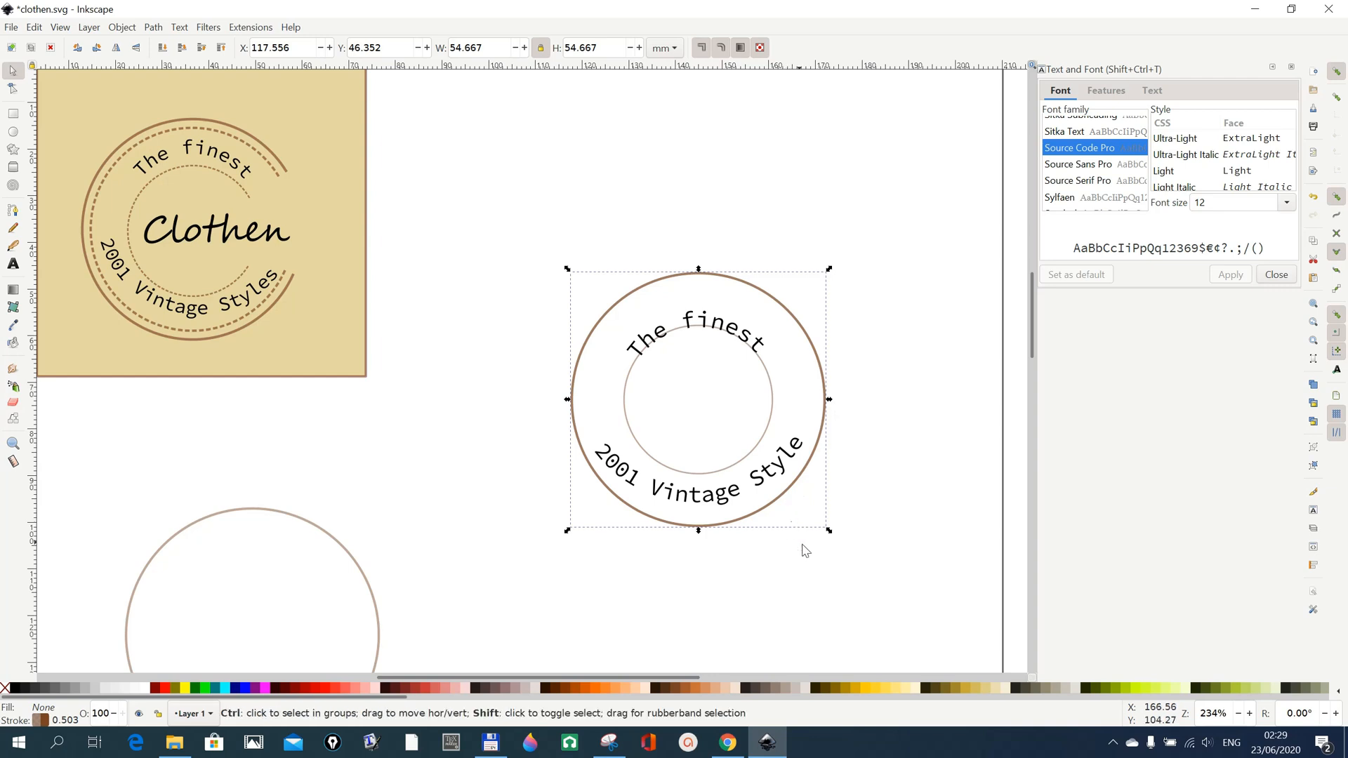
{"action": "left_click_drag", "start_coordinate": [829, 531], "coordinate": [850, 549]}
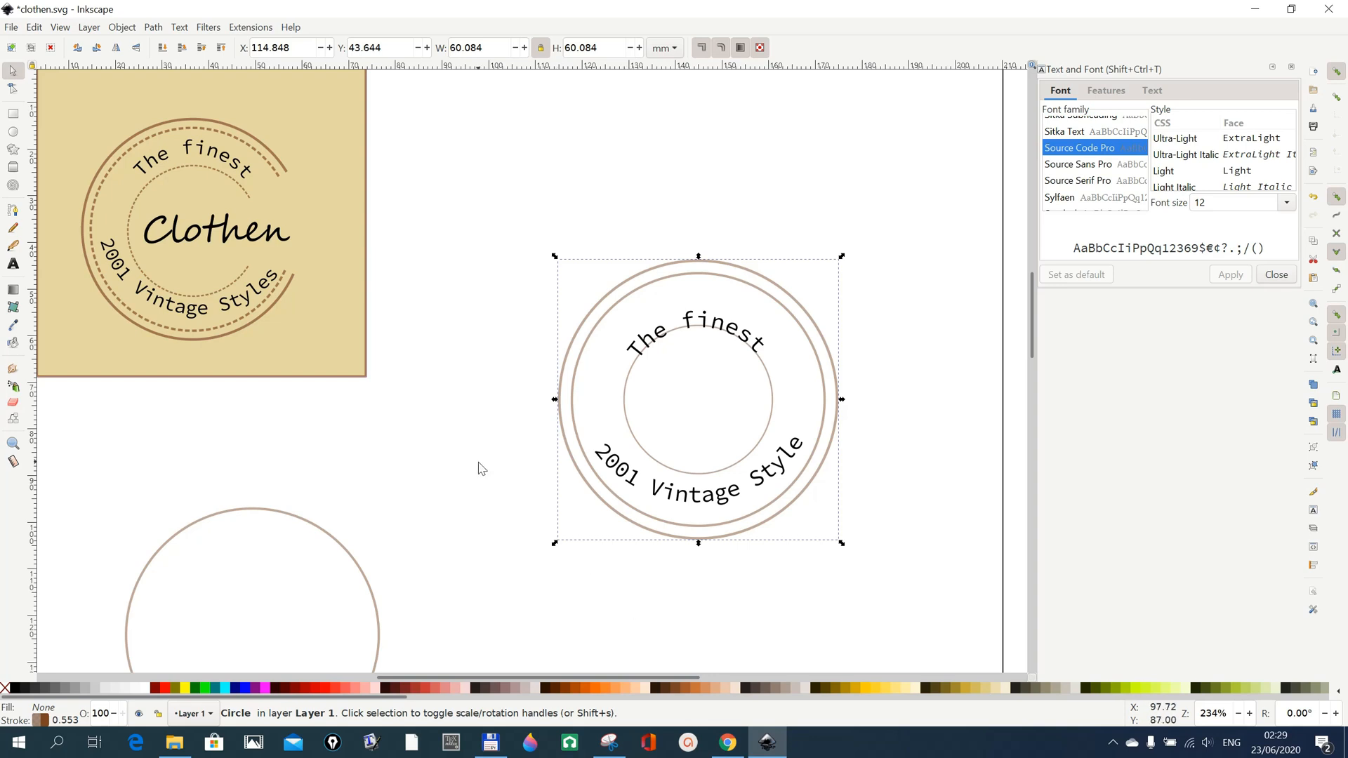
Disable snapping and move "The finest" up so it sits between the inner circle and the ring around it.
{"action": "left_click", "coordinate": [699, 320]}
{"action": "left_click_drag", "start_coordinate": [699, 319], "coordinate": [702, 304]}
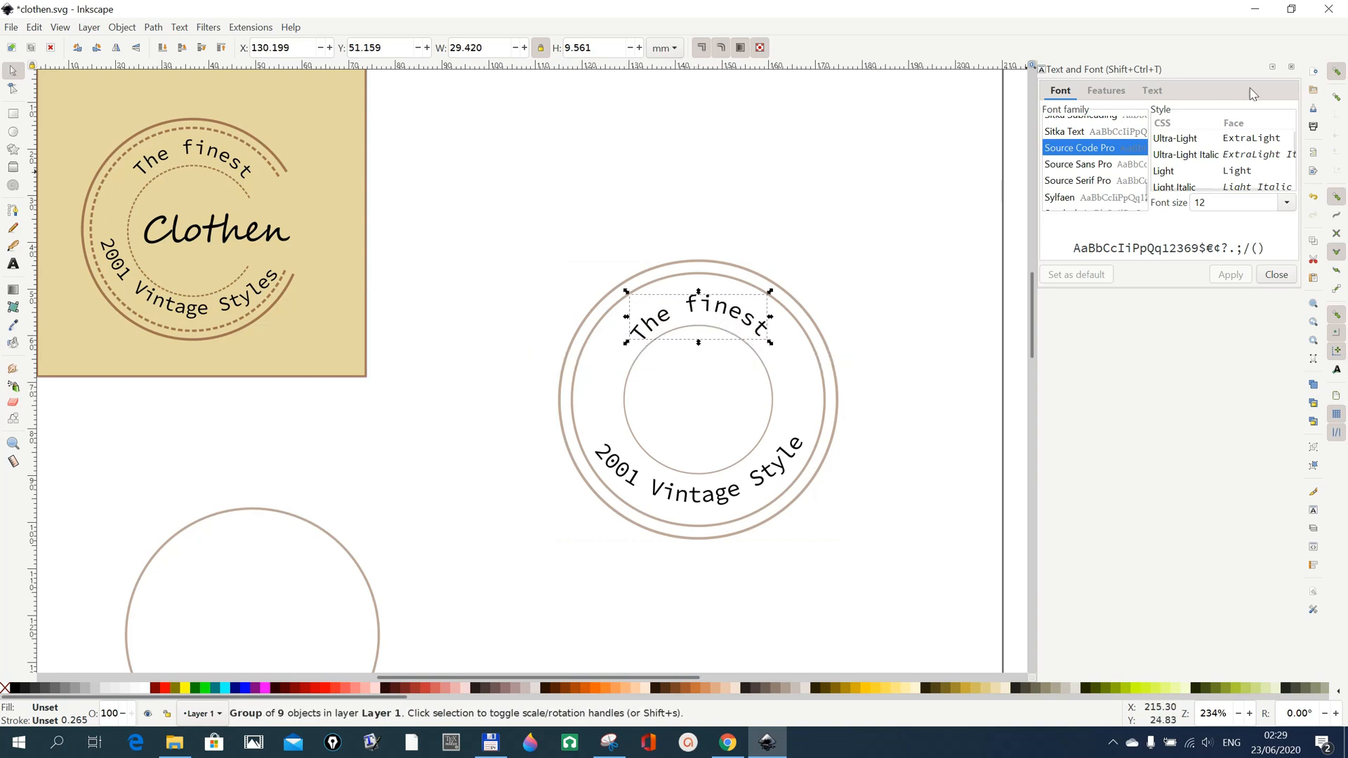
{"action": "left_click", "coordinate": [1336, 73]}
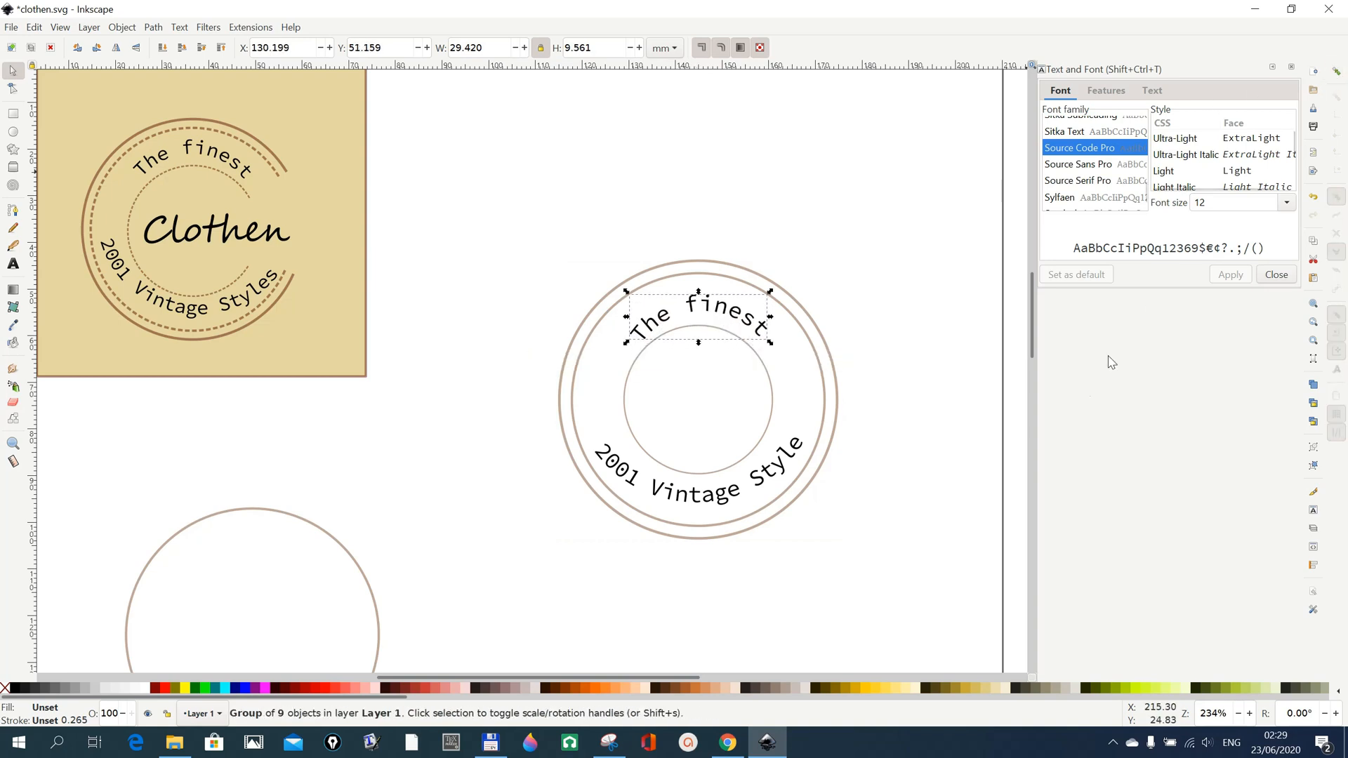
{"action": "left_click", "coordinate": [872, 360]}
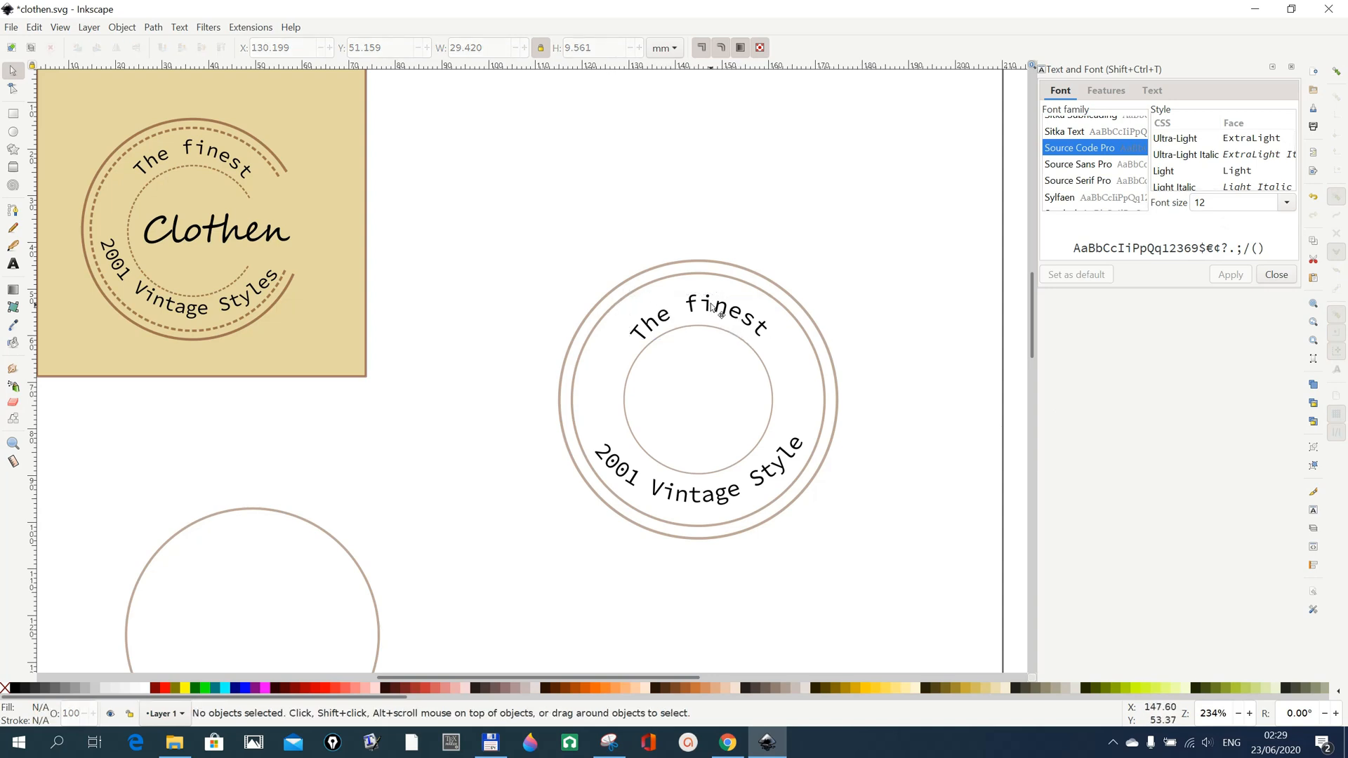
{"action": "left_click_drag", "start_coordinate": [711, 307], "coordinate": [711, 304]}
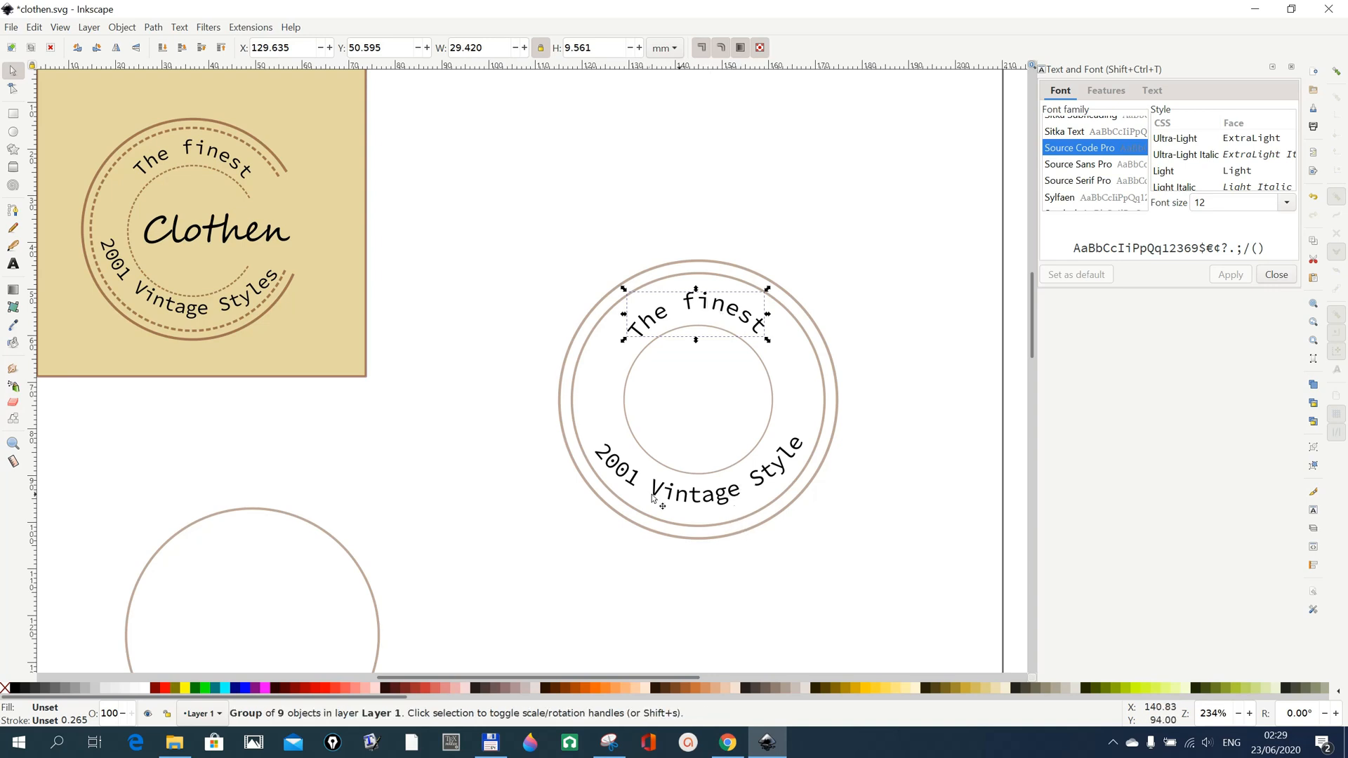
Rotate "2001 Vintage Style" slightly so it sits level in the logo's lower ring.
{"action": "left_click", "coordinate": [764, 477]}
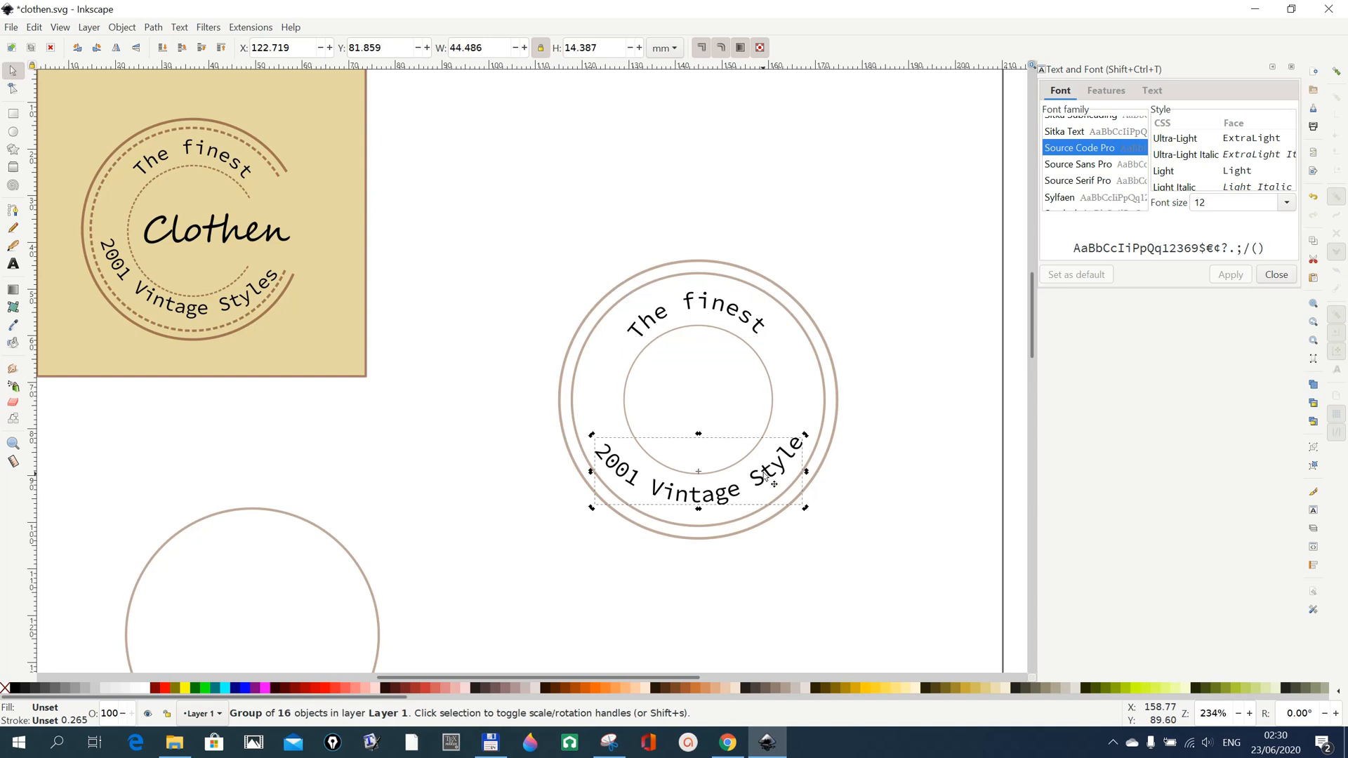
{"action": "left_click_drag", "start_coordinate": [806, 440], "coordinate": [808, 444]}
{"action": "left_click", "coordinate": [854, 546]}
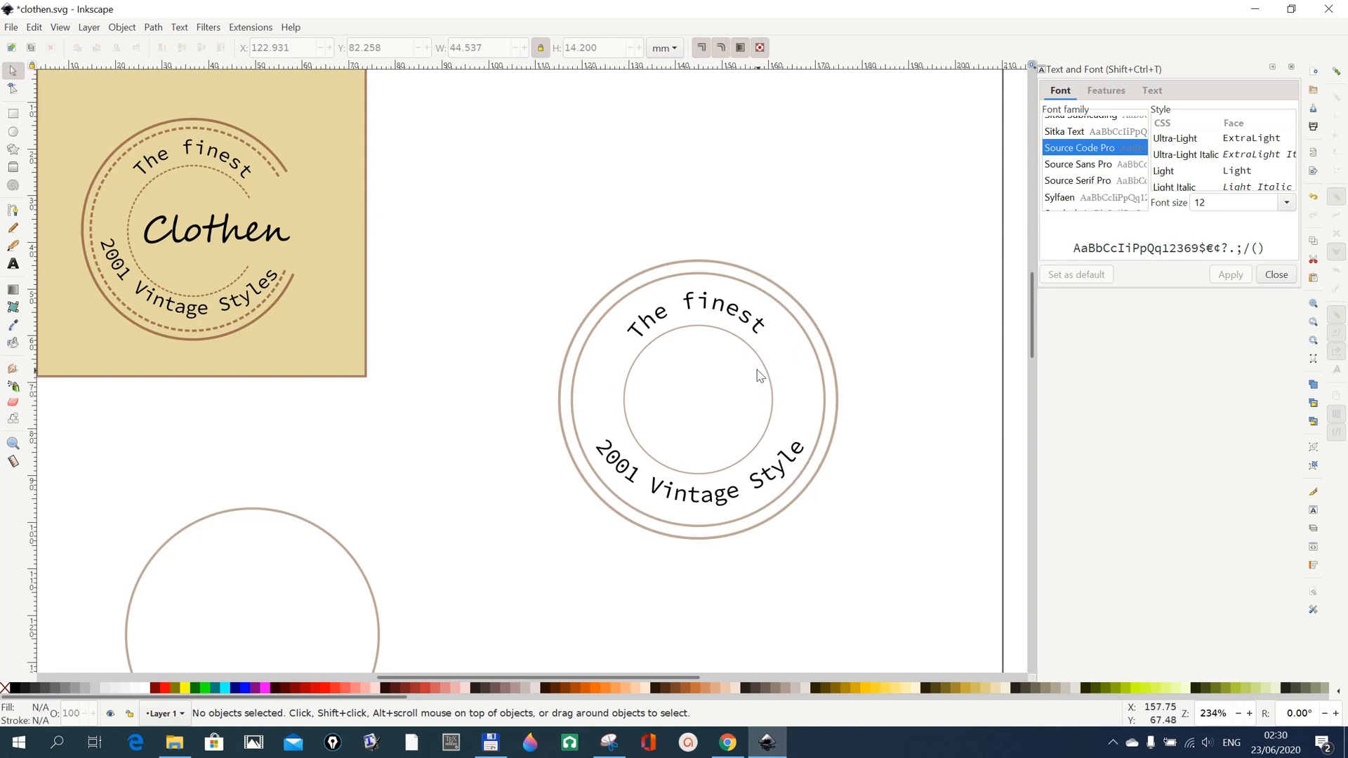
Centre the logo's three circles and both texts on the vertical axis, relative to the first selected object, the inner circle.
{"action": "left_click", "coordinate": [773, 386]}
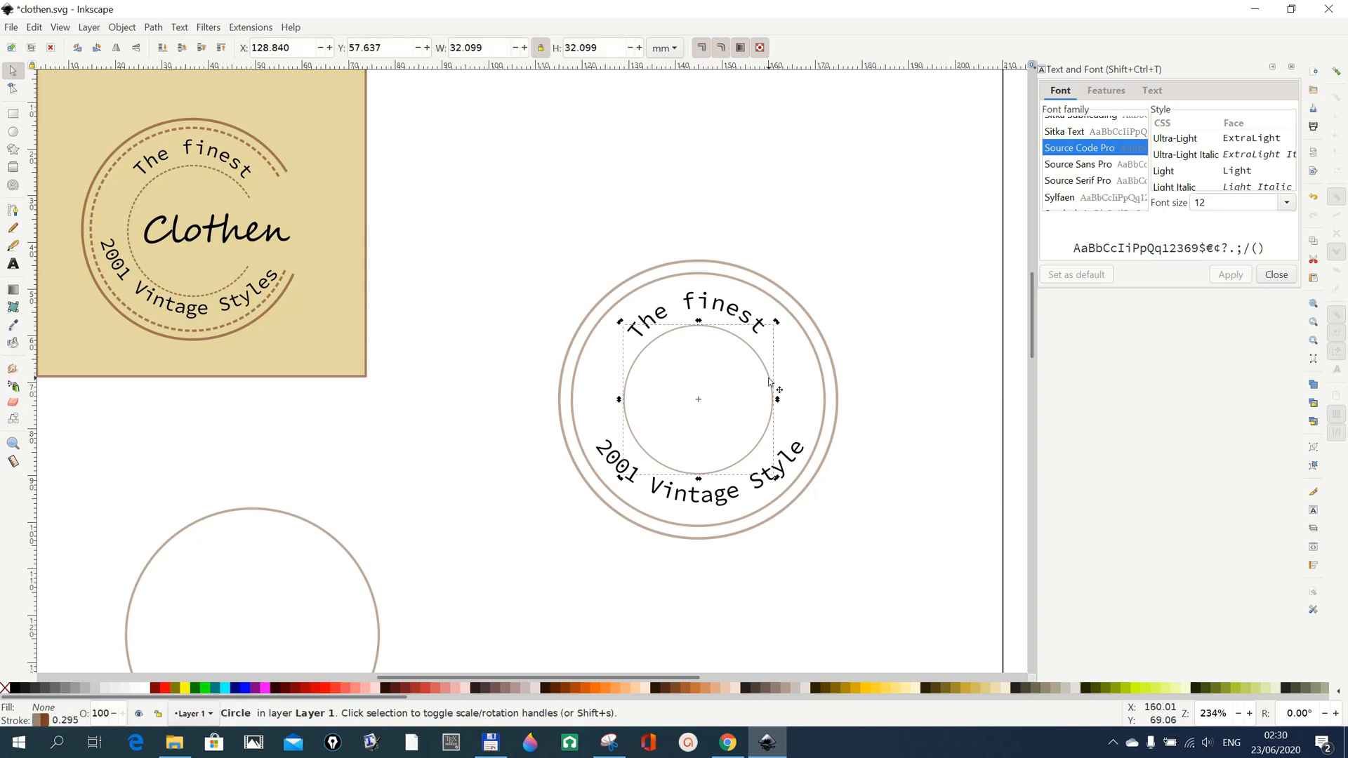
{"action": "left_click", "coordinate": [793, 316], "text": "shift"}
{"action": "left_click", "coordinate": [803, 313], "text": "shift"}
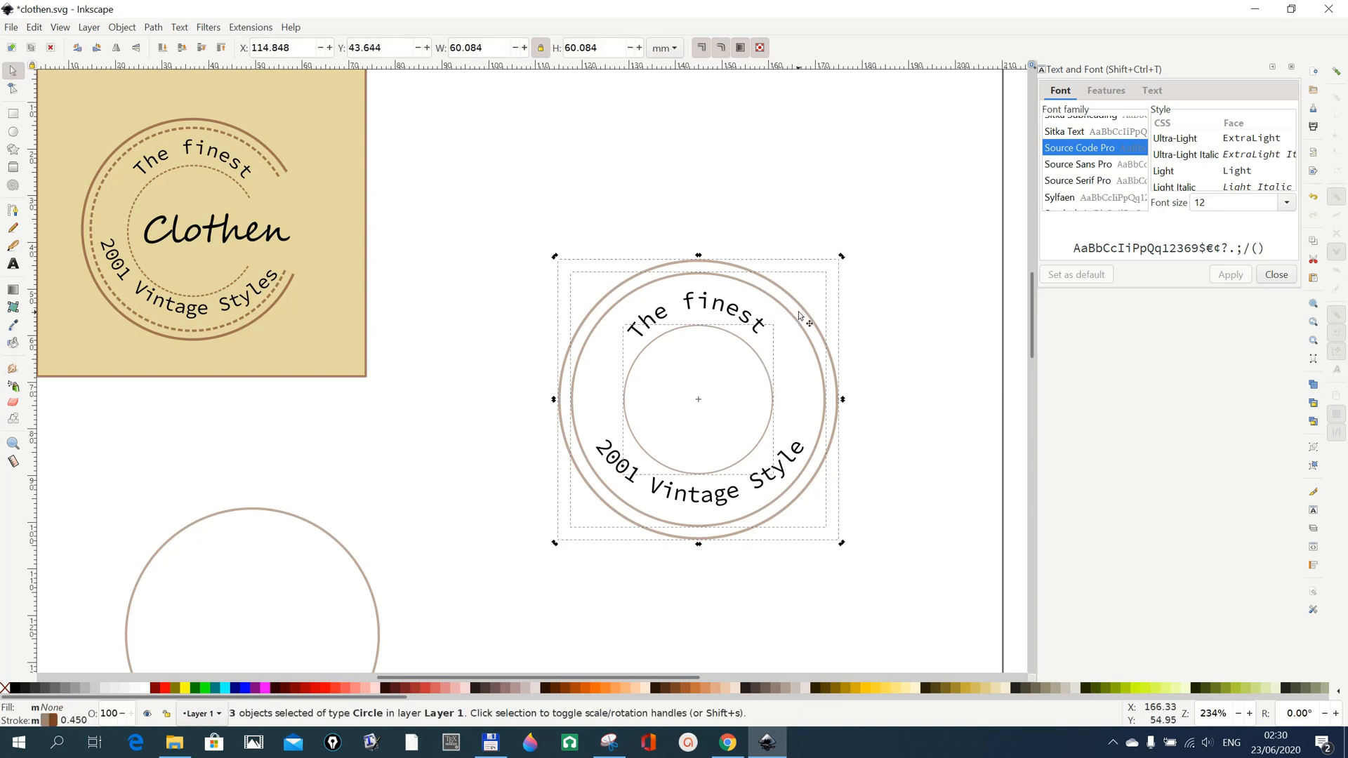
{"action": "left_click", "coordinate": [758, 324], "text": "shift"}
{"action": "left_click", "coordinate": [768, 490], "text": "shift"}
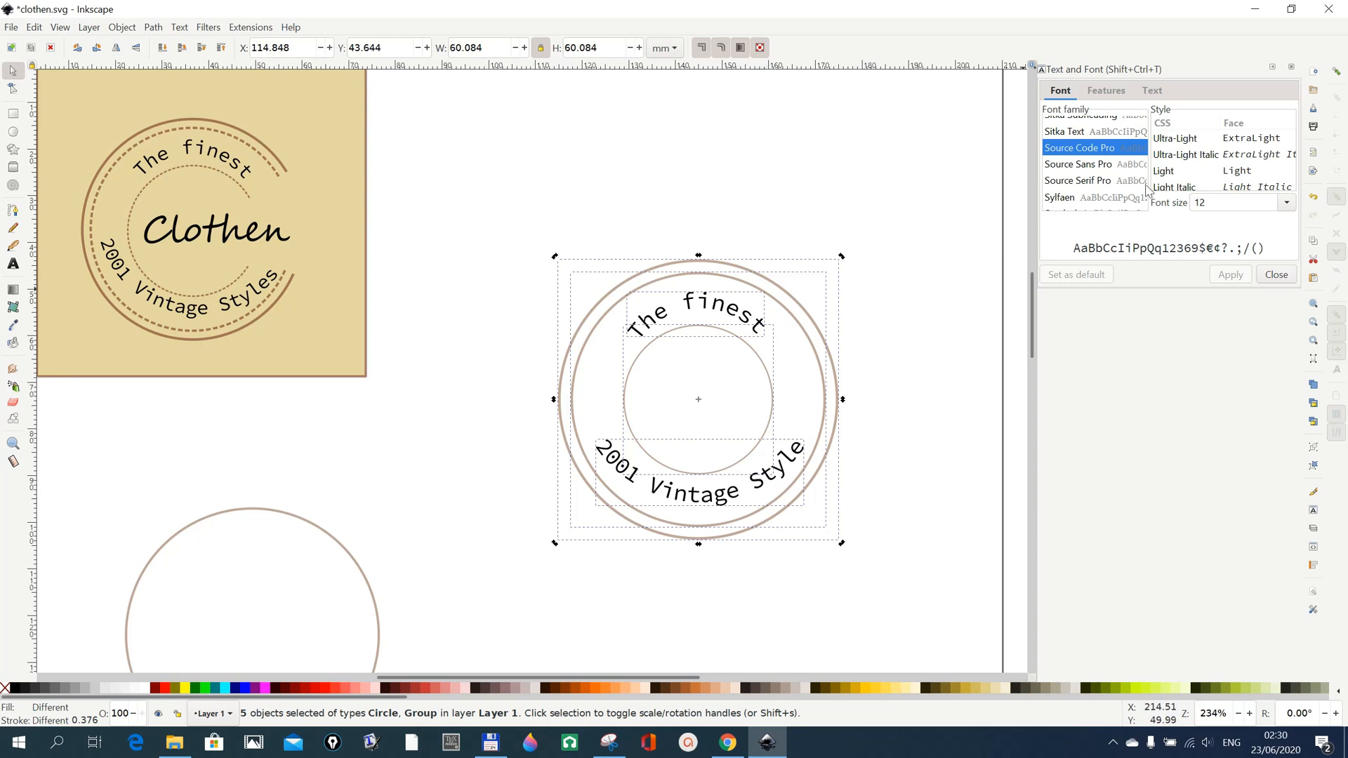
{"action": "left_click", "coordinate": [122, 28]}
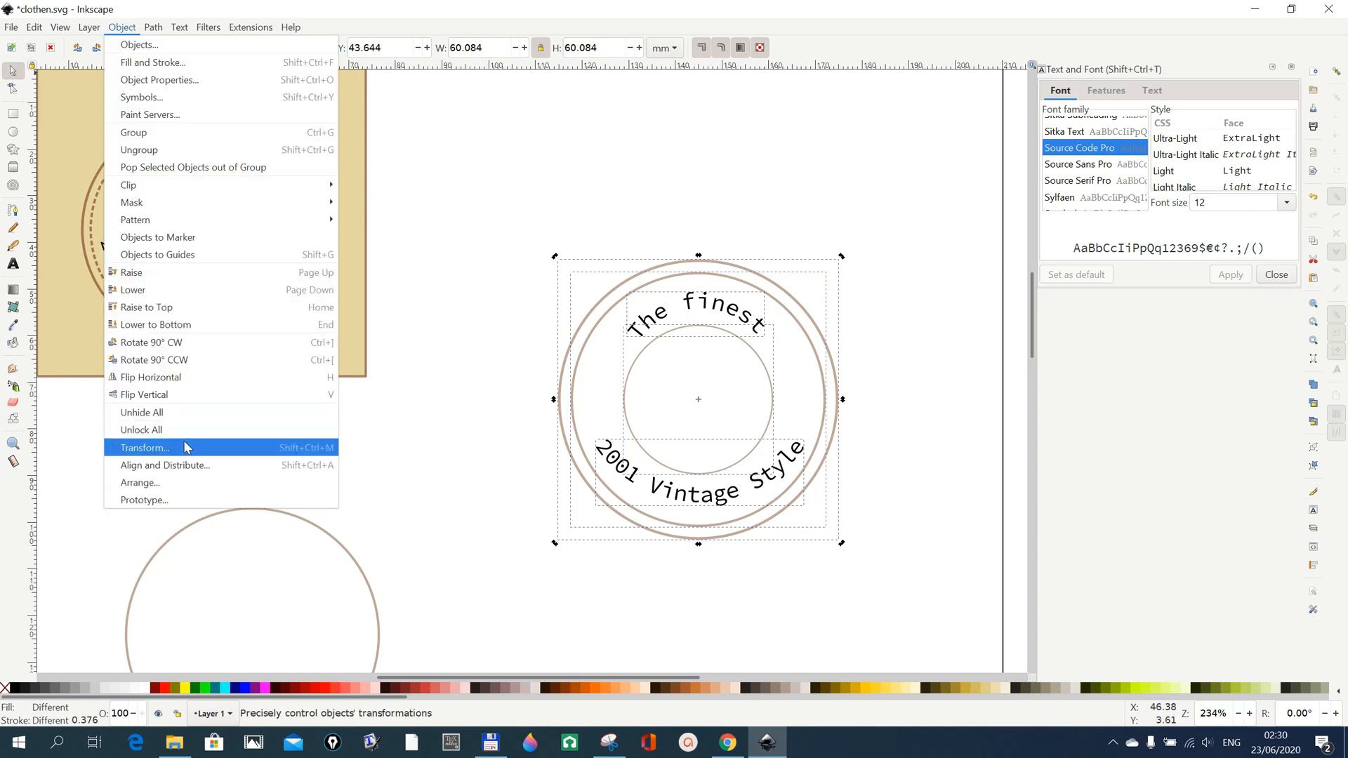
{"action": "left_click", "coordinate": [184, 472]}
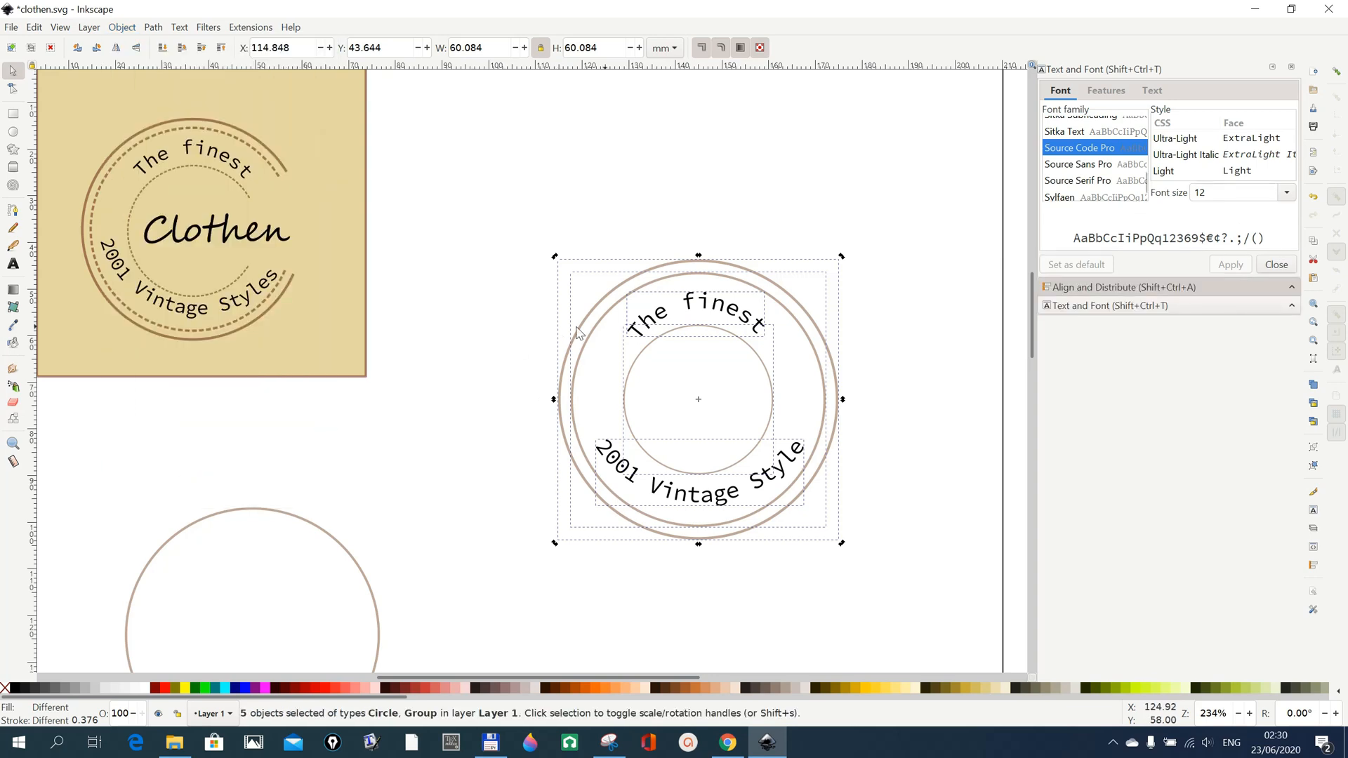
{"action": "left_click", "coordinate": [1121, 288]}
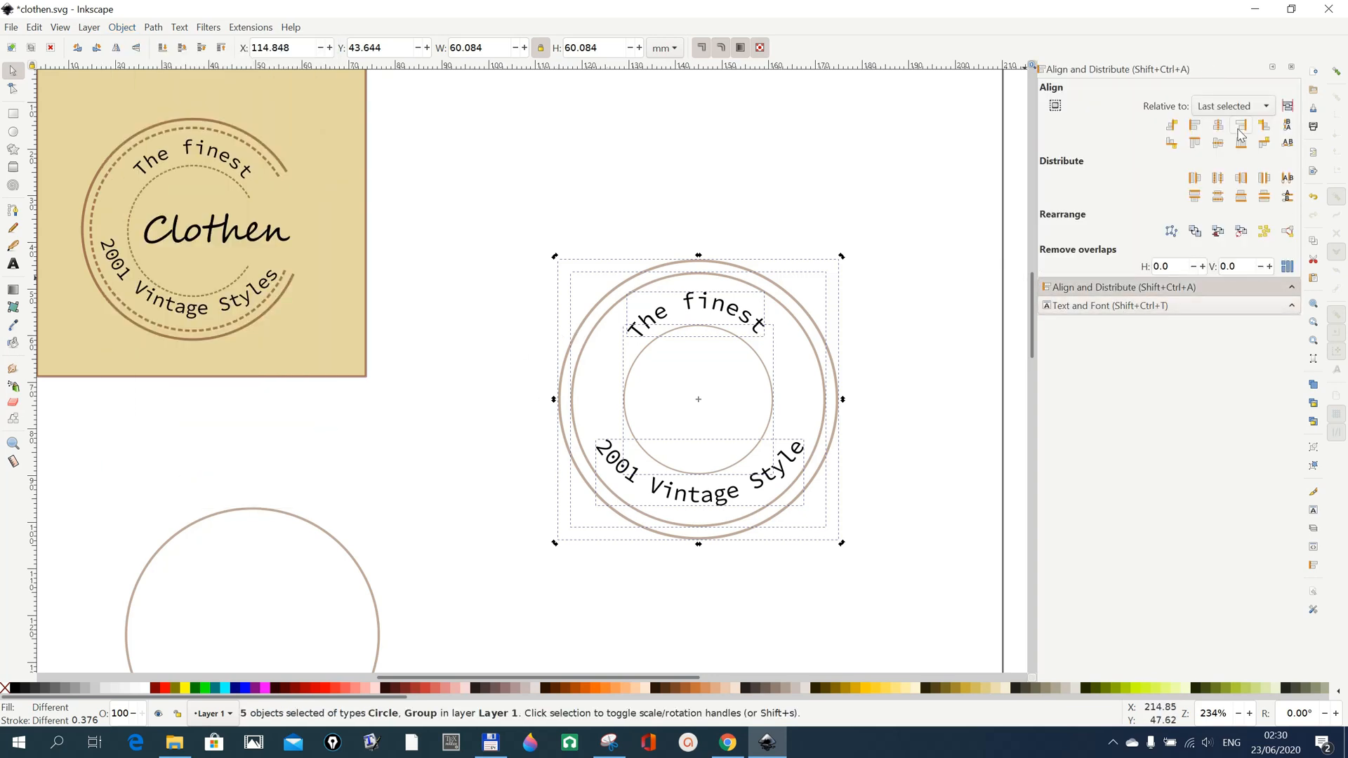
{"action": "left_click", "coordinate": [1271, 111]}
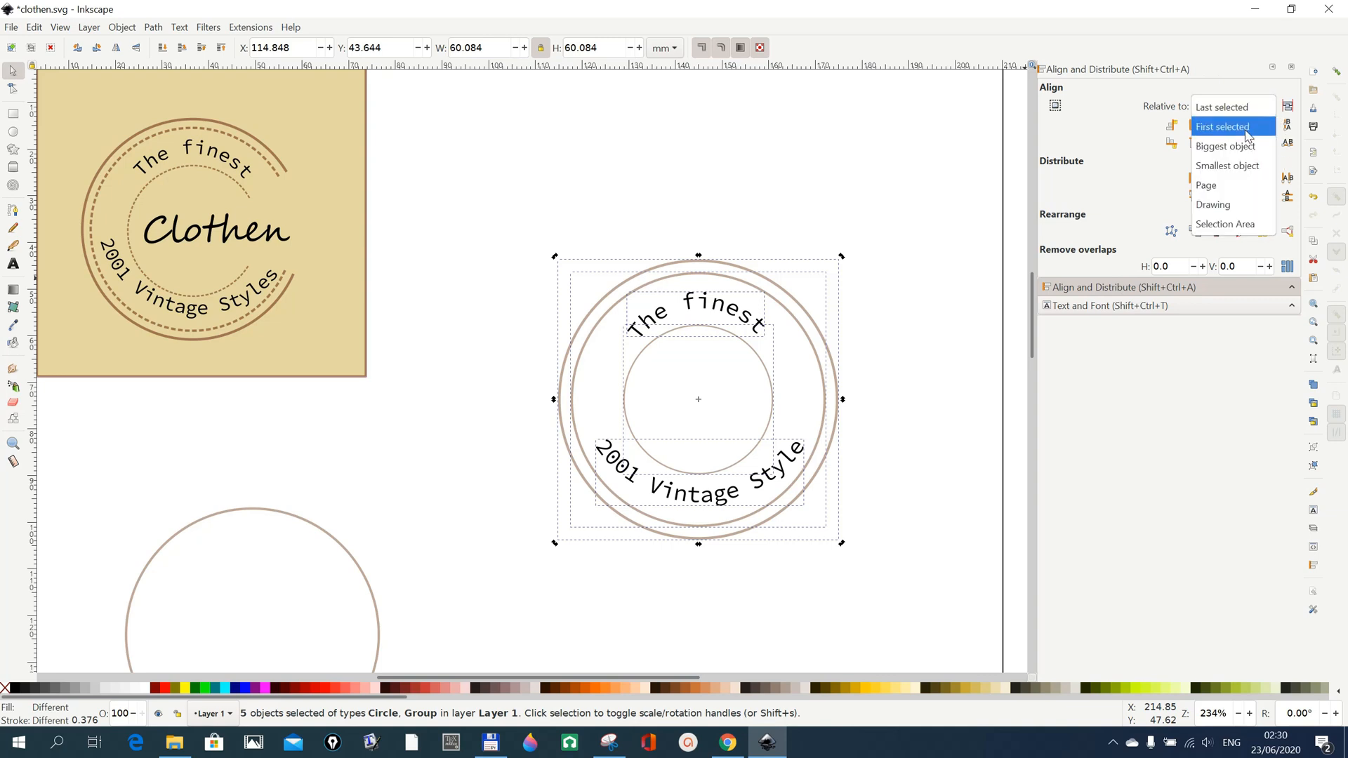
{"action": "left_click", "coordinate": [1247, 134]}
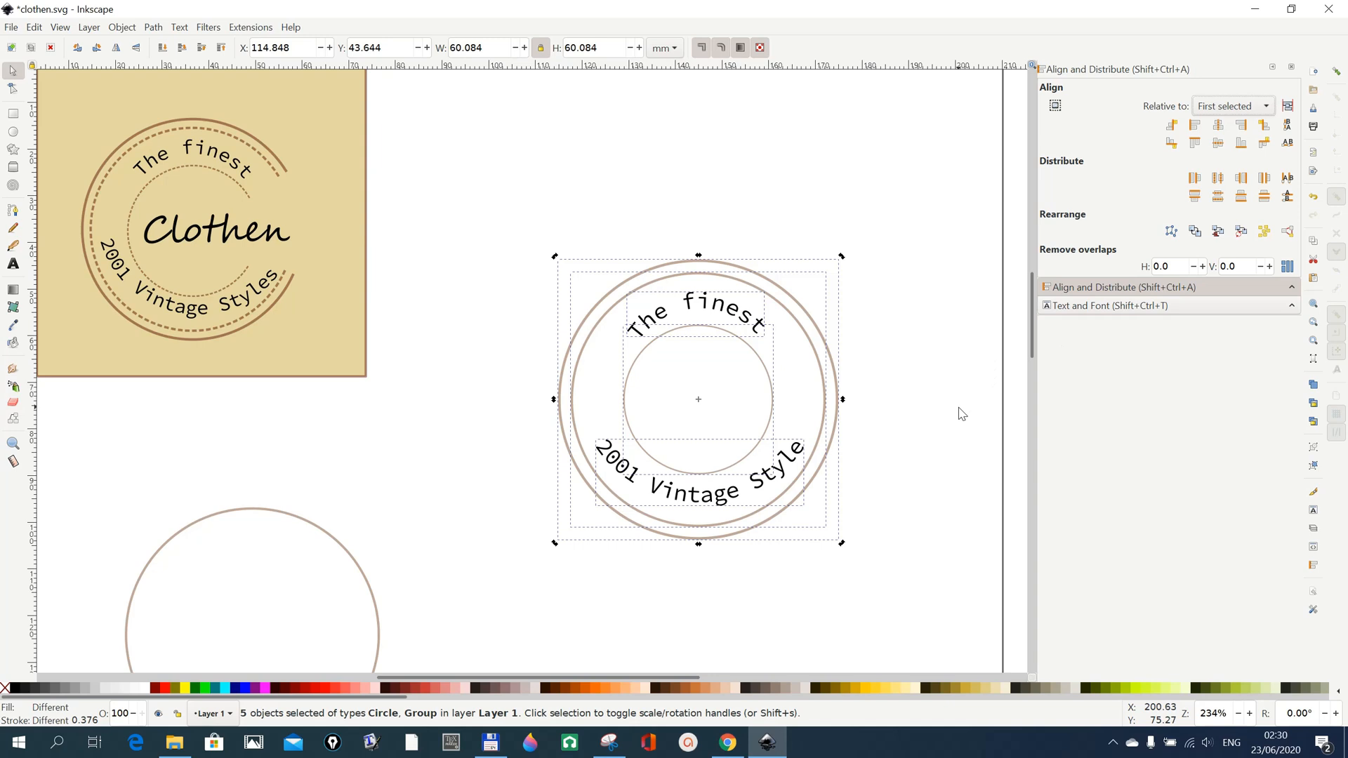
{"action": "left_click", "coordinate": [1219, 126]}
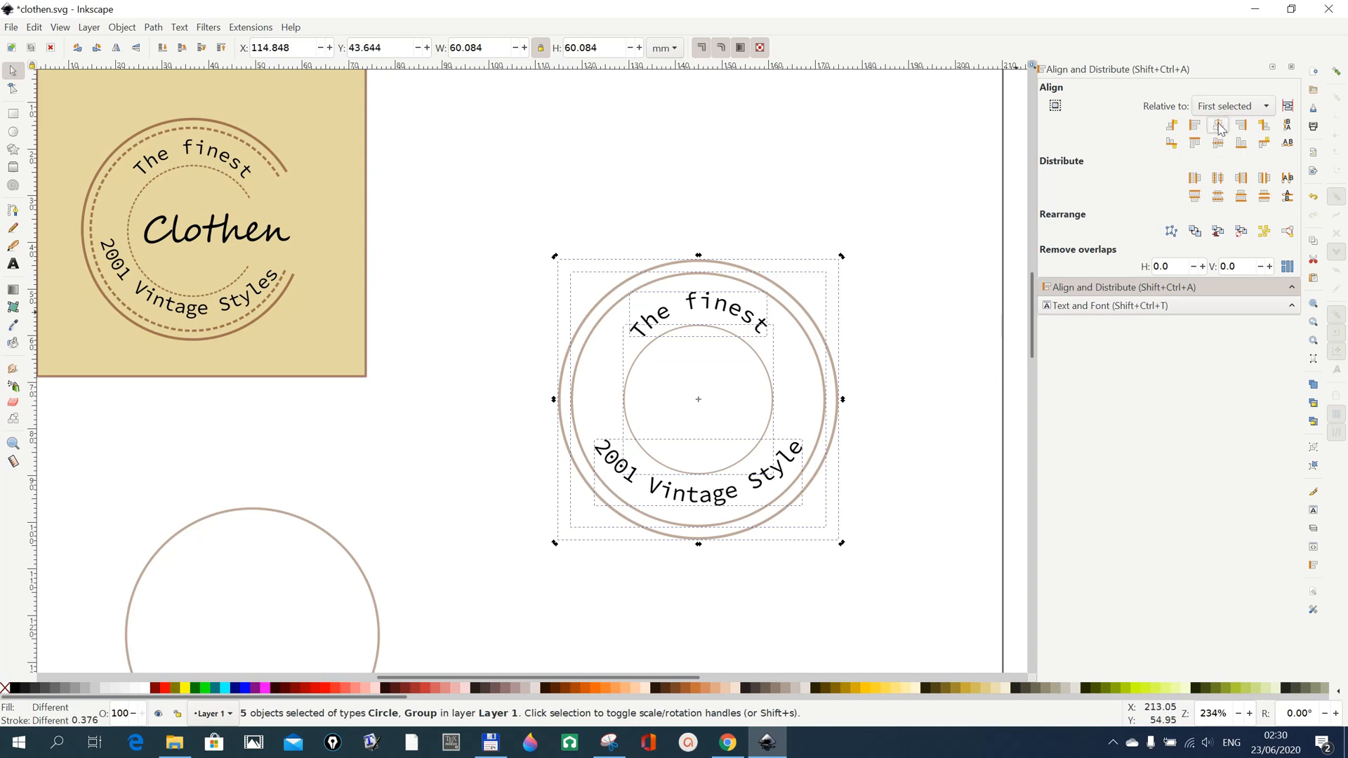
{"action": "left_click", "coordinate": [911, 590]}
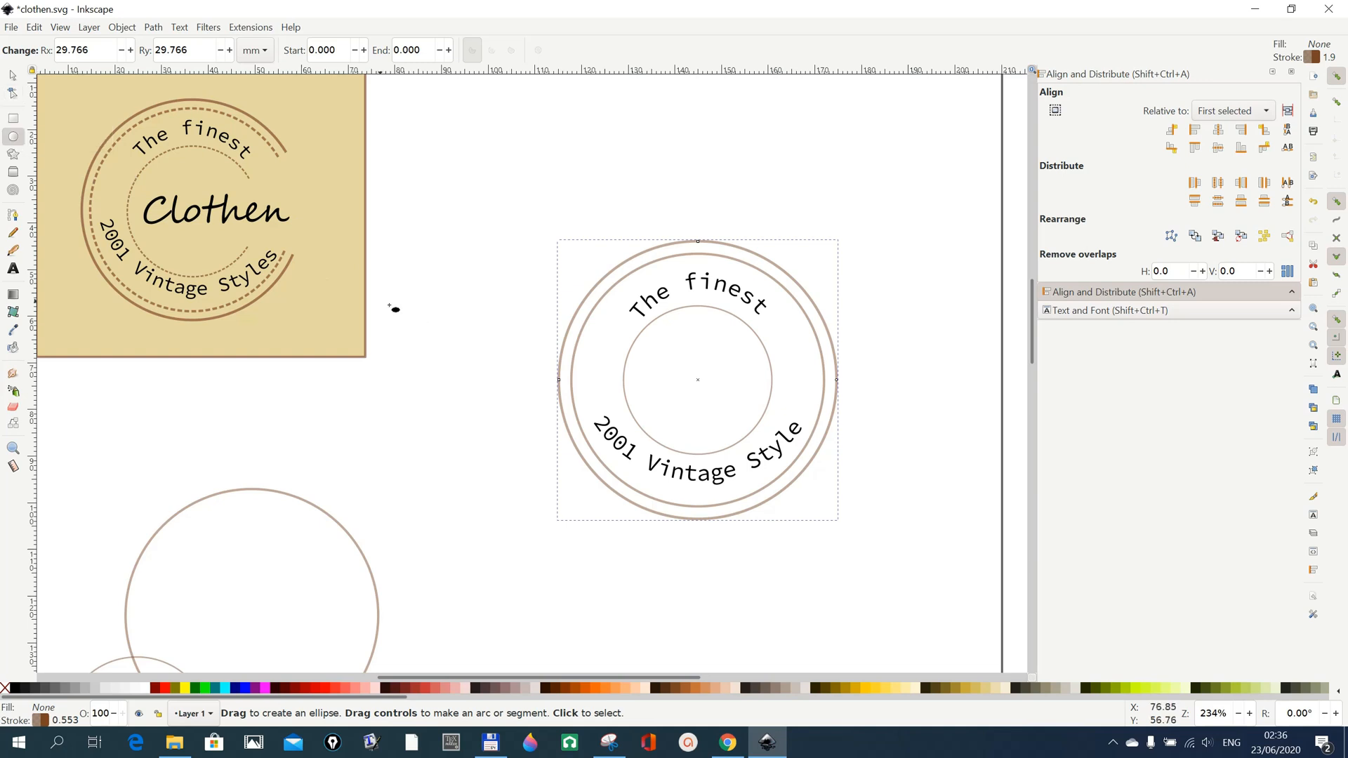
Try opening the outermost circle into an arc at its upper right, and undo the change.
{"action": "left_click", "coordinate": [13, 88]}
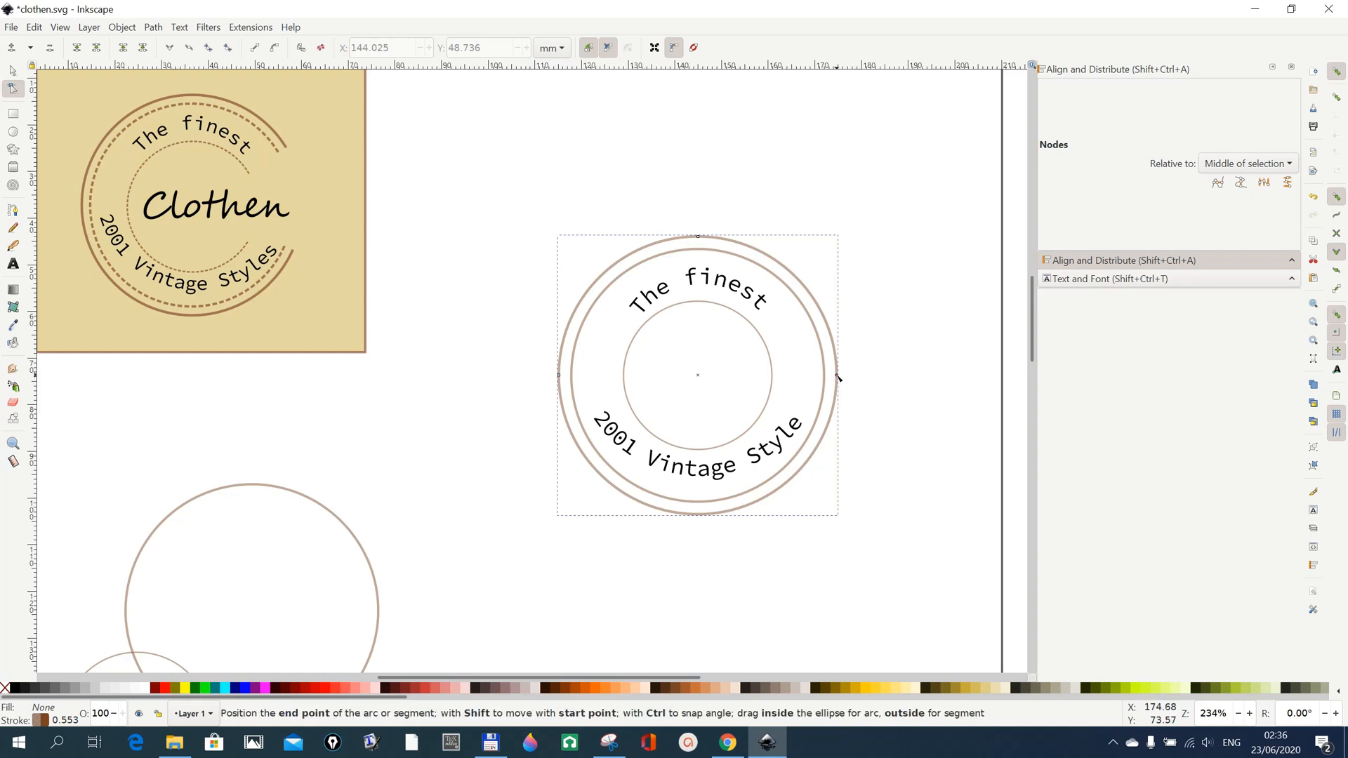
{"action": "left_click_drag", "start_coordinate": [837, 377], "coordinate": [787, 293]}
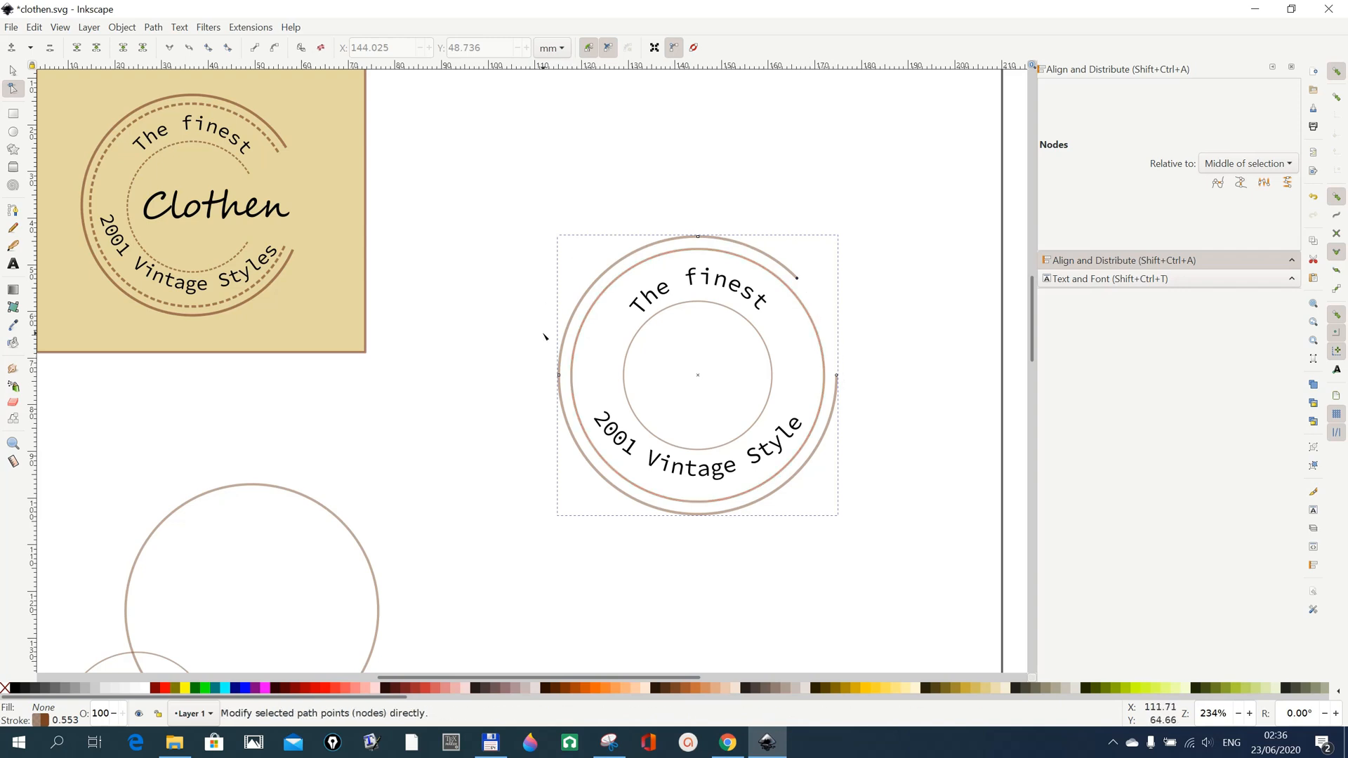
{"action": "left_click", "coordinate": [1316, 199]}
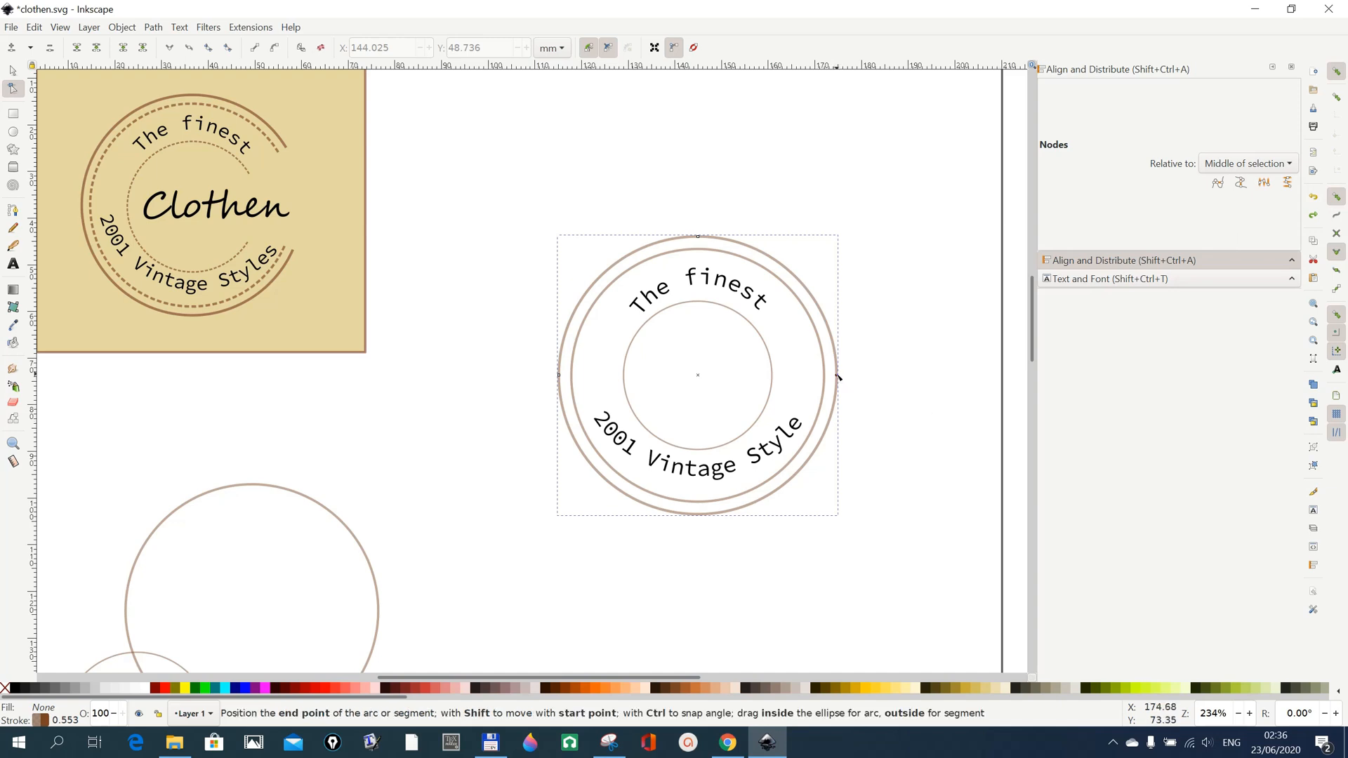
Open the outermost circle into an unclosed arc by moving its end point to about 312°.
{"action": "left_click_drag", "start_coordinate": [838, 376], "coordinate": [798, 270]}
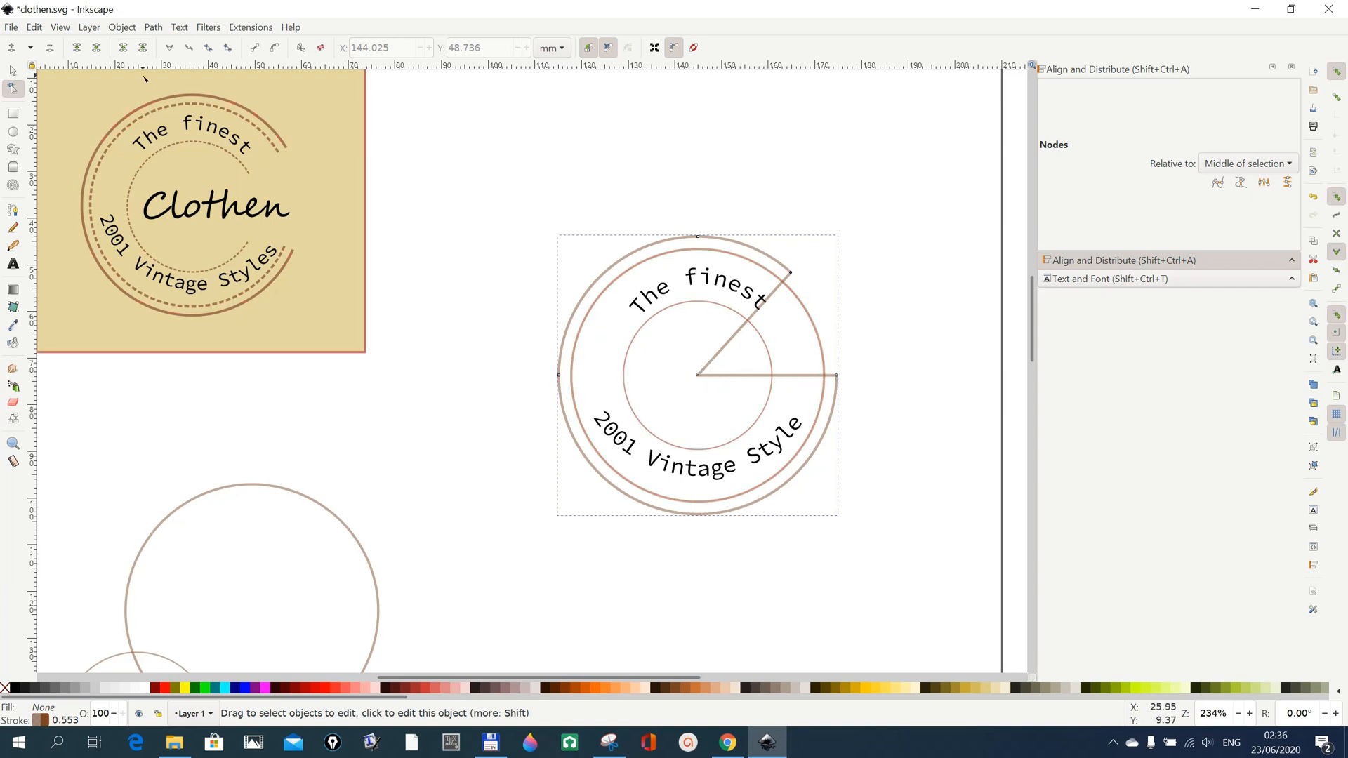
{"action": "left_click", "coordinate": [14, 134]}
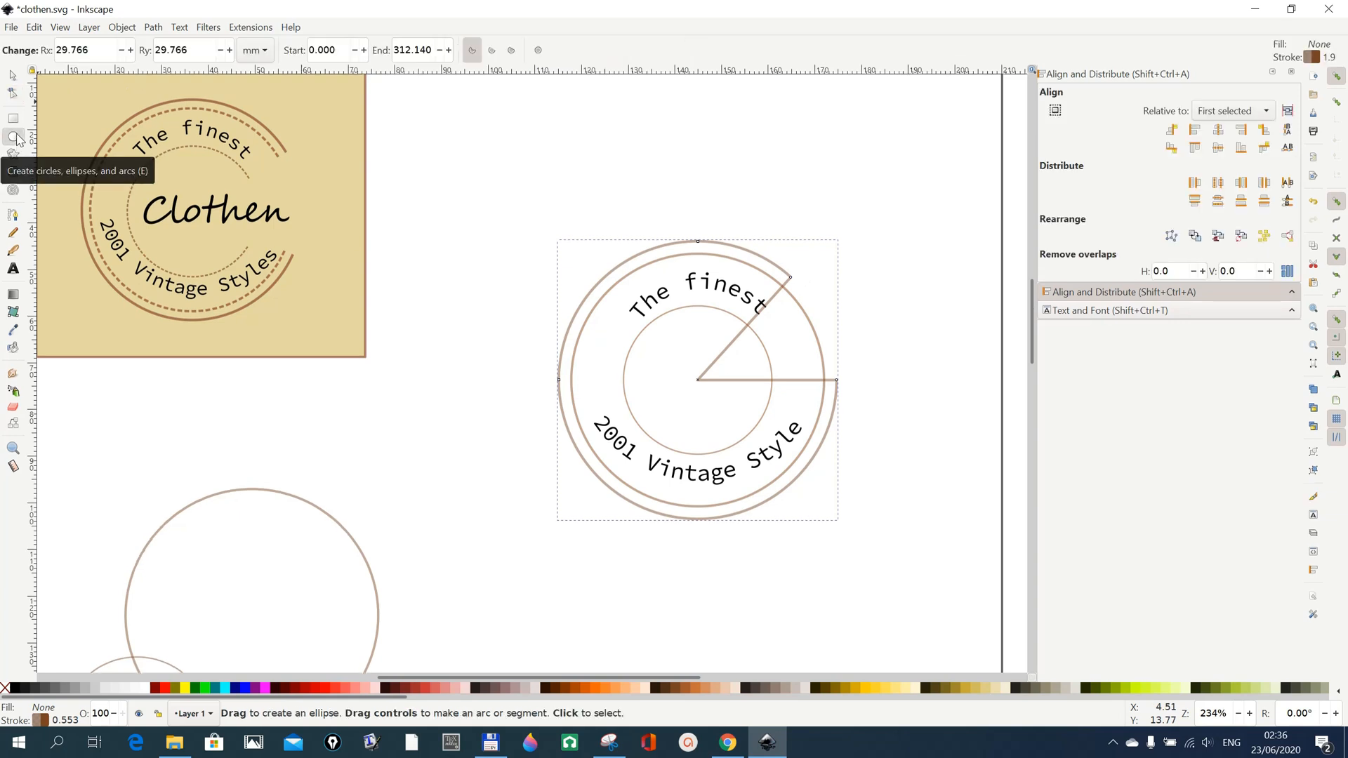
{"action": "left_click", "coordinate": [492, 51]}
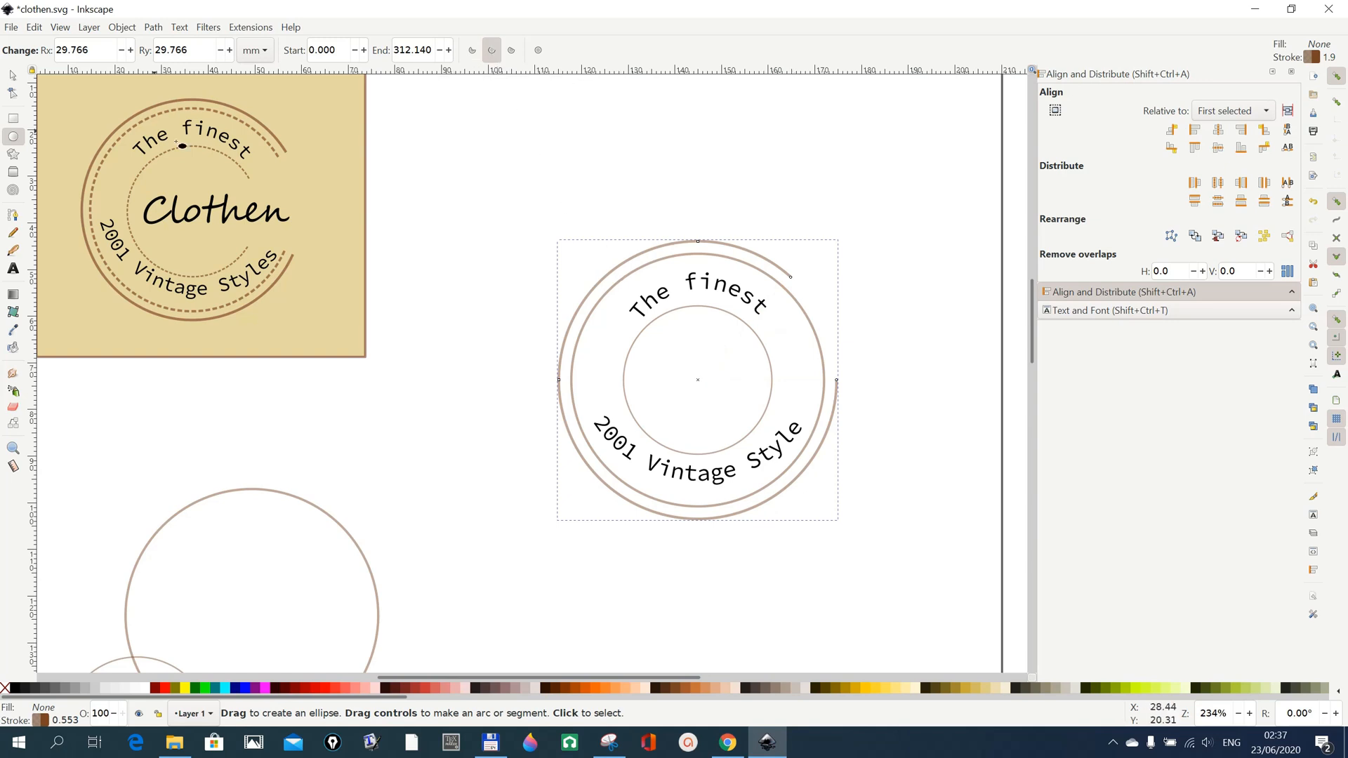
Open the middle circle into an unclosed arc ending at about 314°, roughly in line with the outermost arc's end.
{"action": "left_click", "coordinate": [13, 91]}
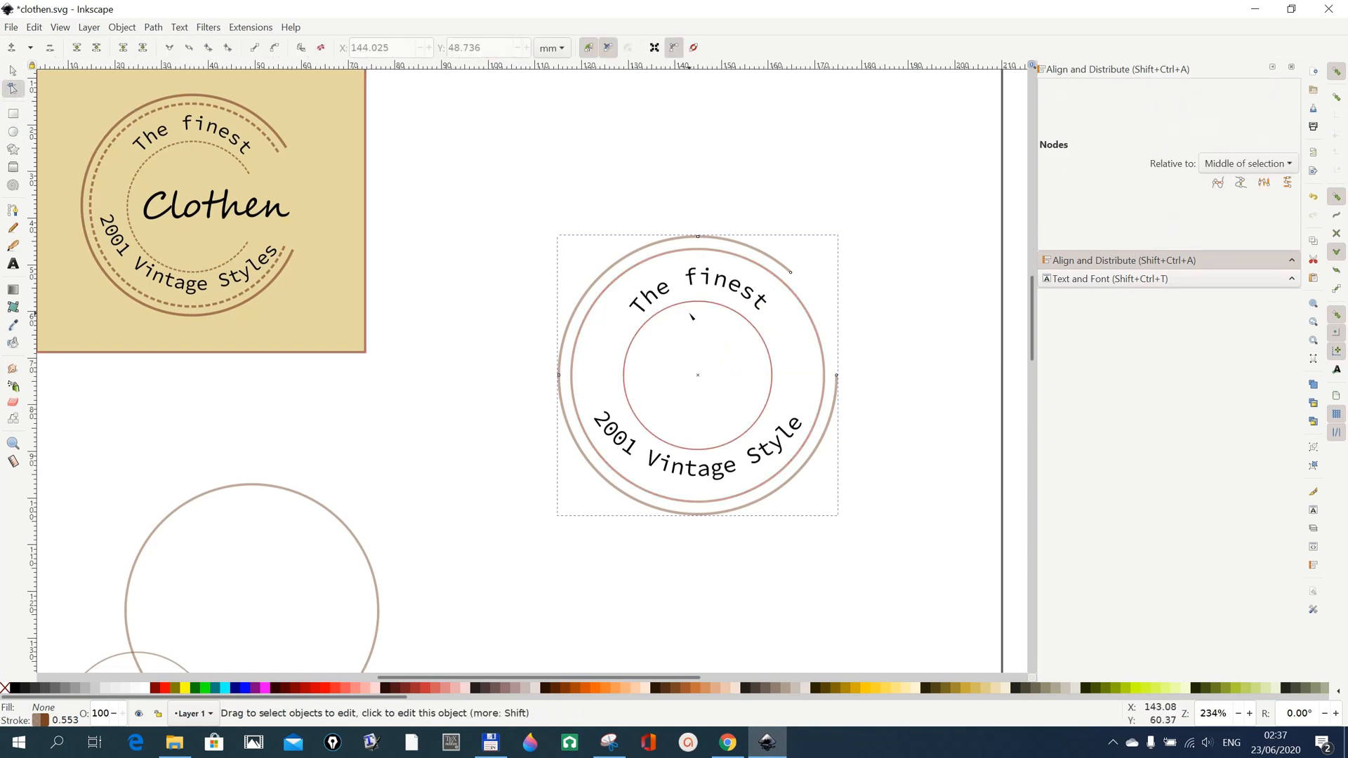
{"action": "left_click", "coordinate": [822, 343]}
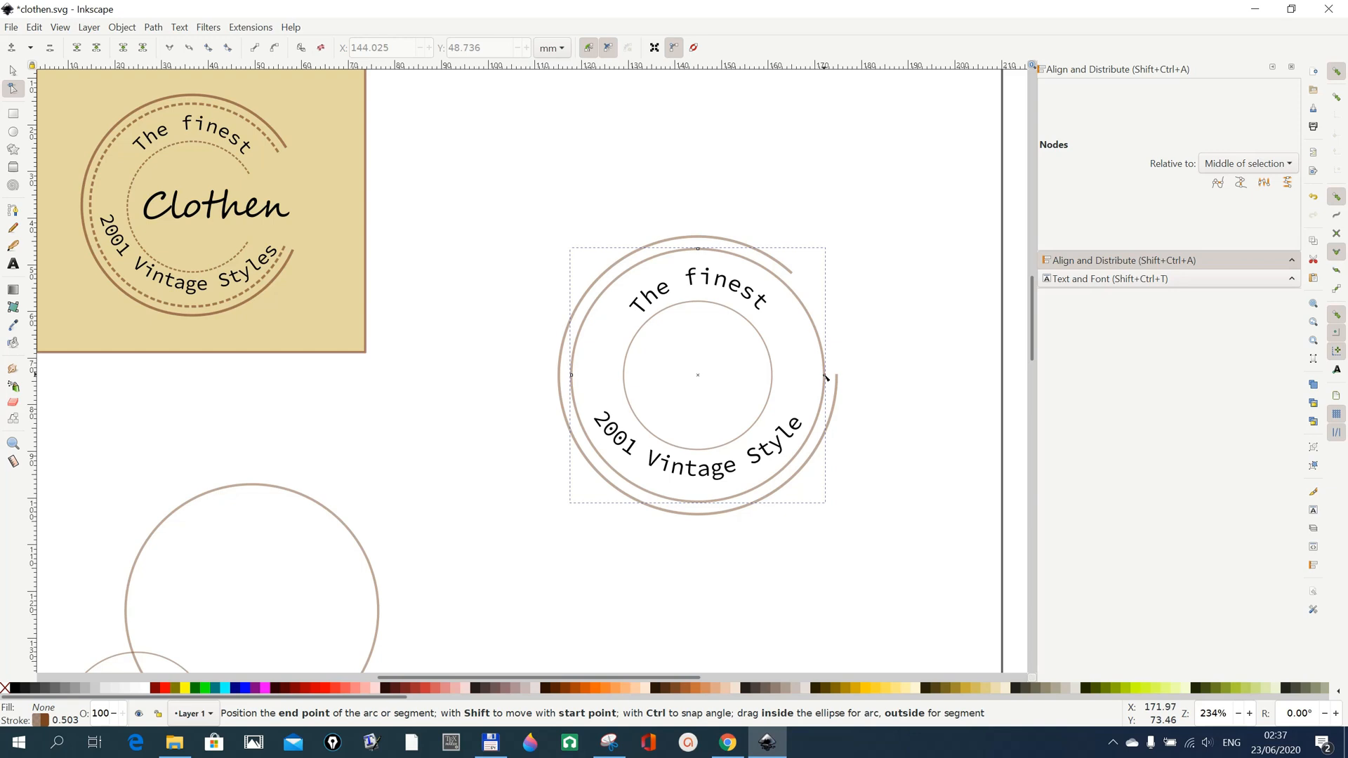
{"action": "left_click_drag", "start_coordinate": [827, 378], "coordinate": [787, 285]}
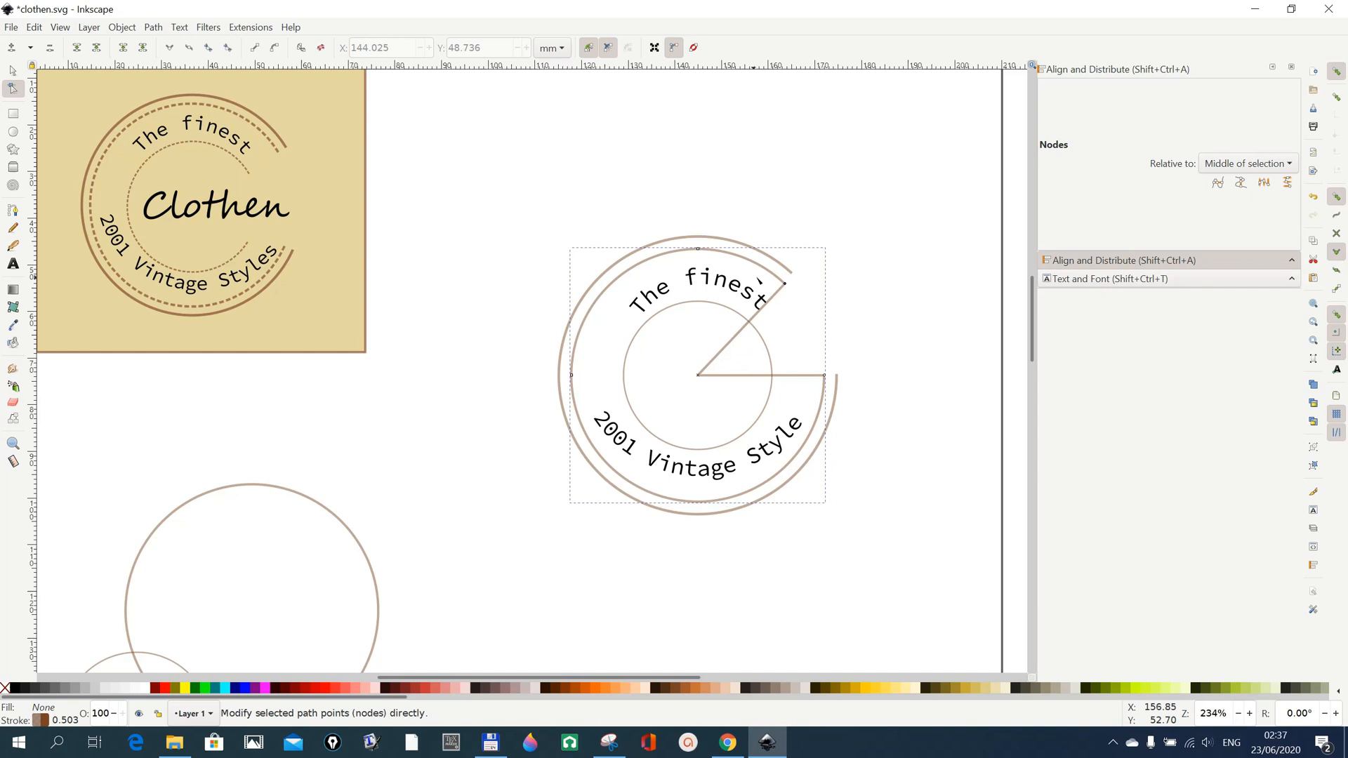
{"action": "left_click", "coordinate": [13, 133]}
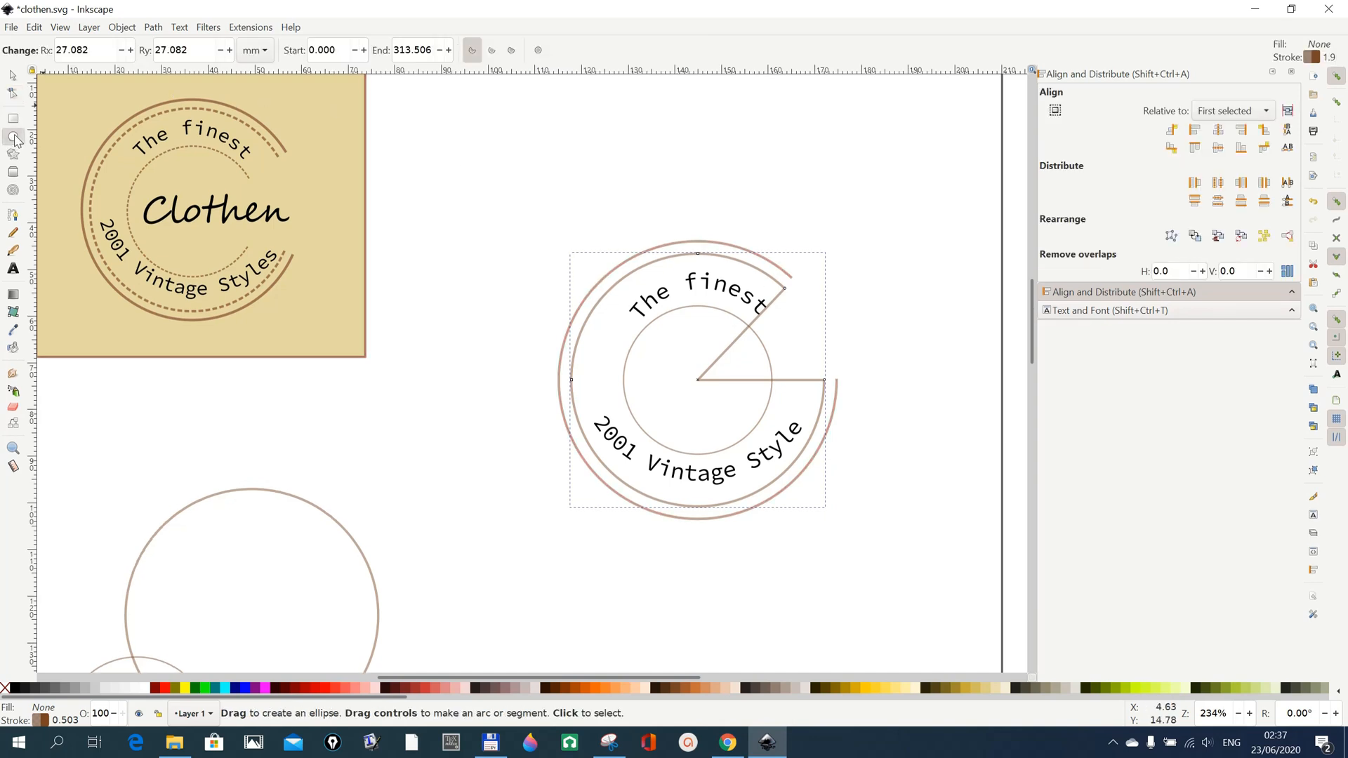
{"action": "left_click", "coordinate": [493, 50]}
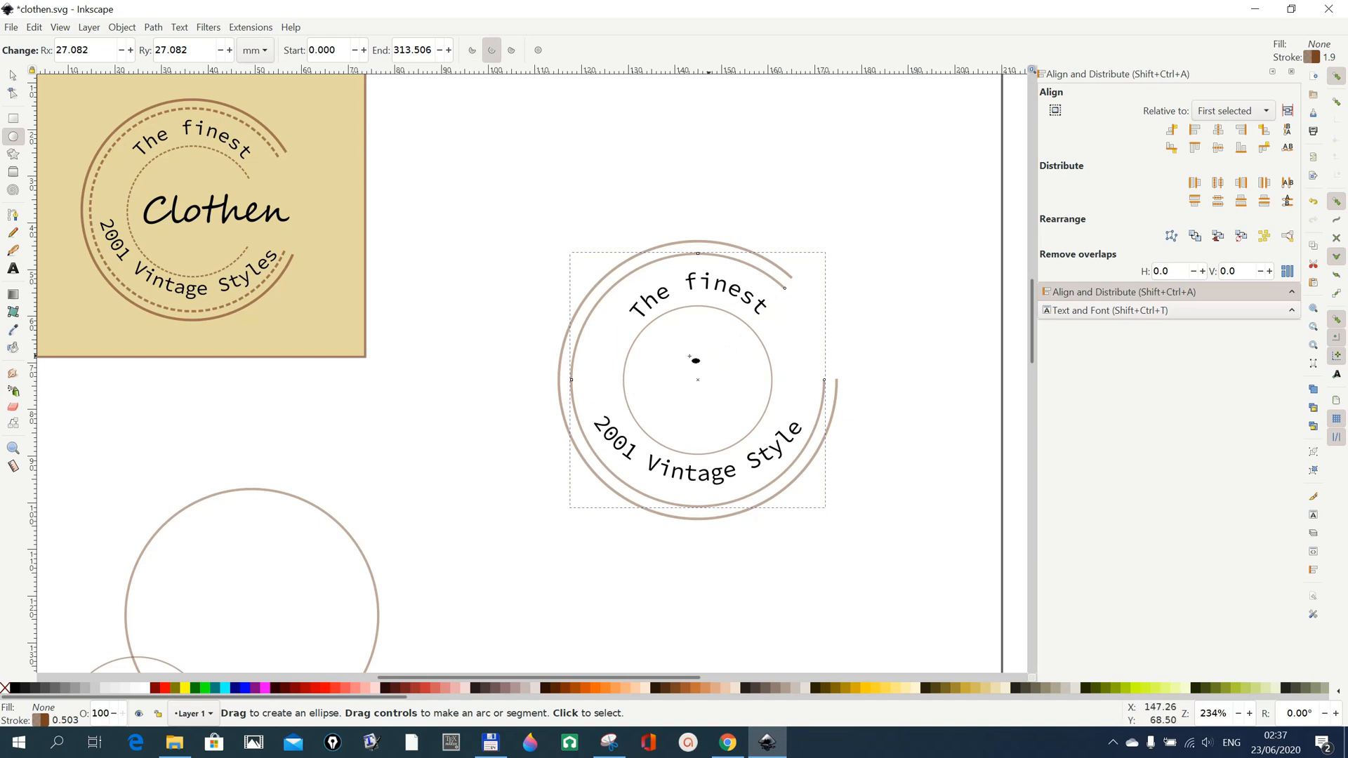
Open the inner circle into an unclosed arc by moving its end point to about 315°.
{"action": "left_click", "coordinate": [13, 92]}
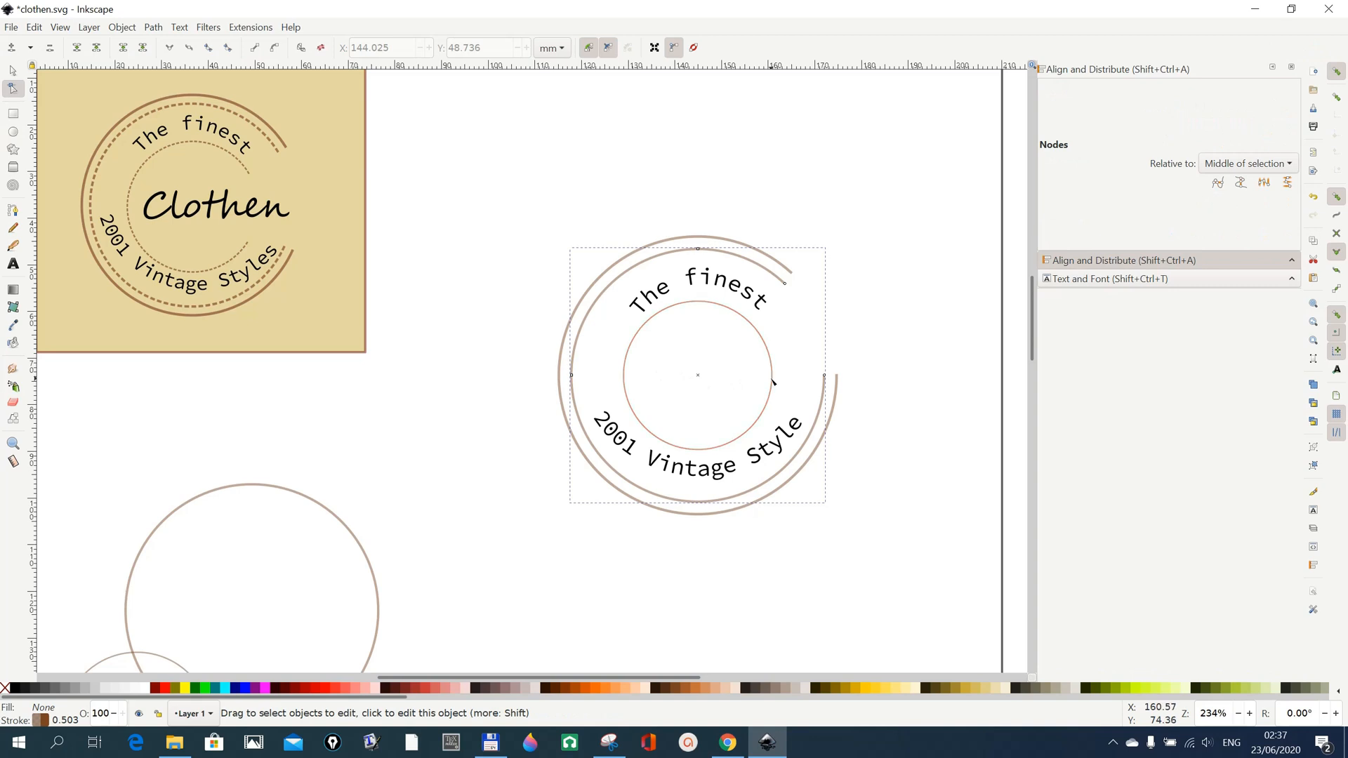
{"action": "left_click", "coordinate": [772, 378]}
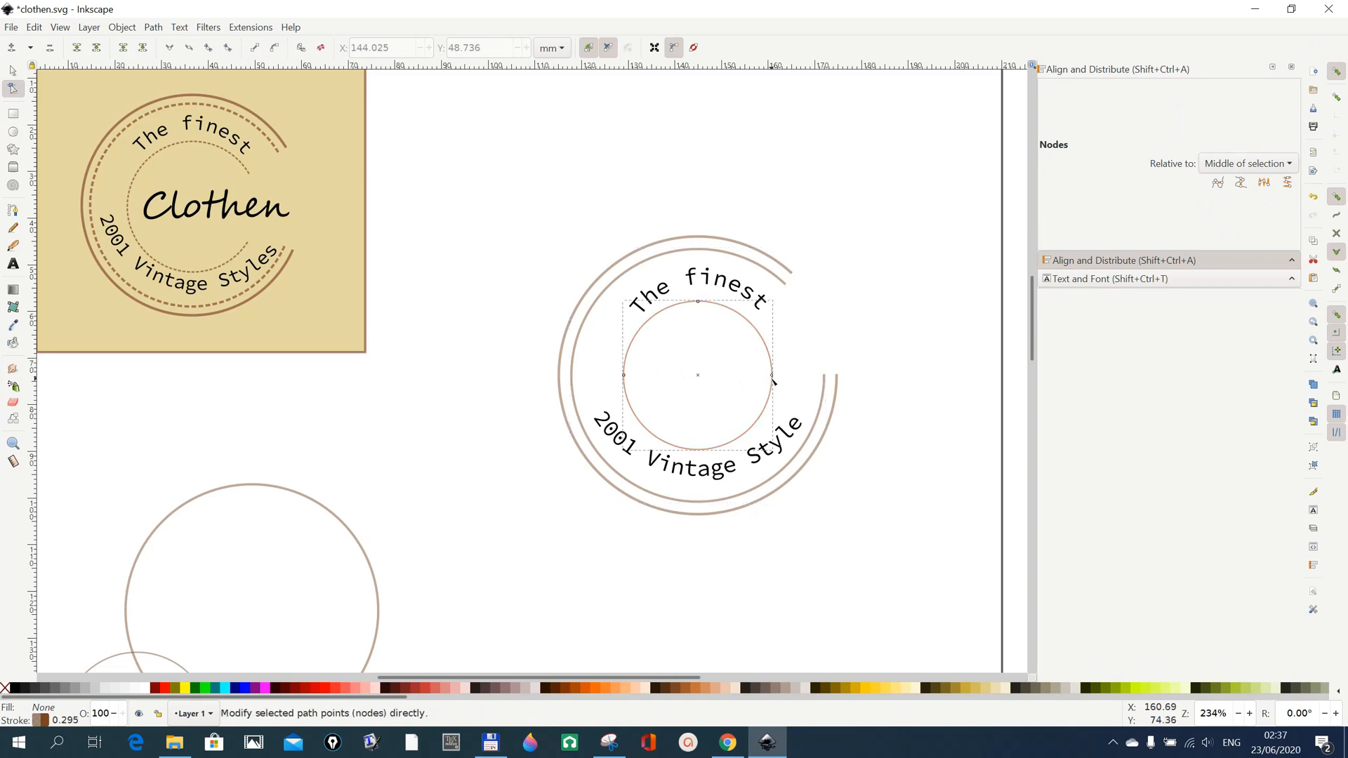
{"action": "left_click", "coordinate": [773, 377]}
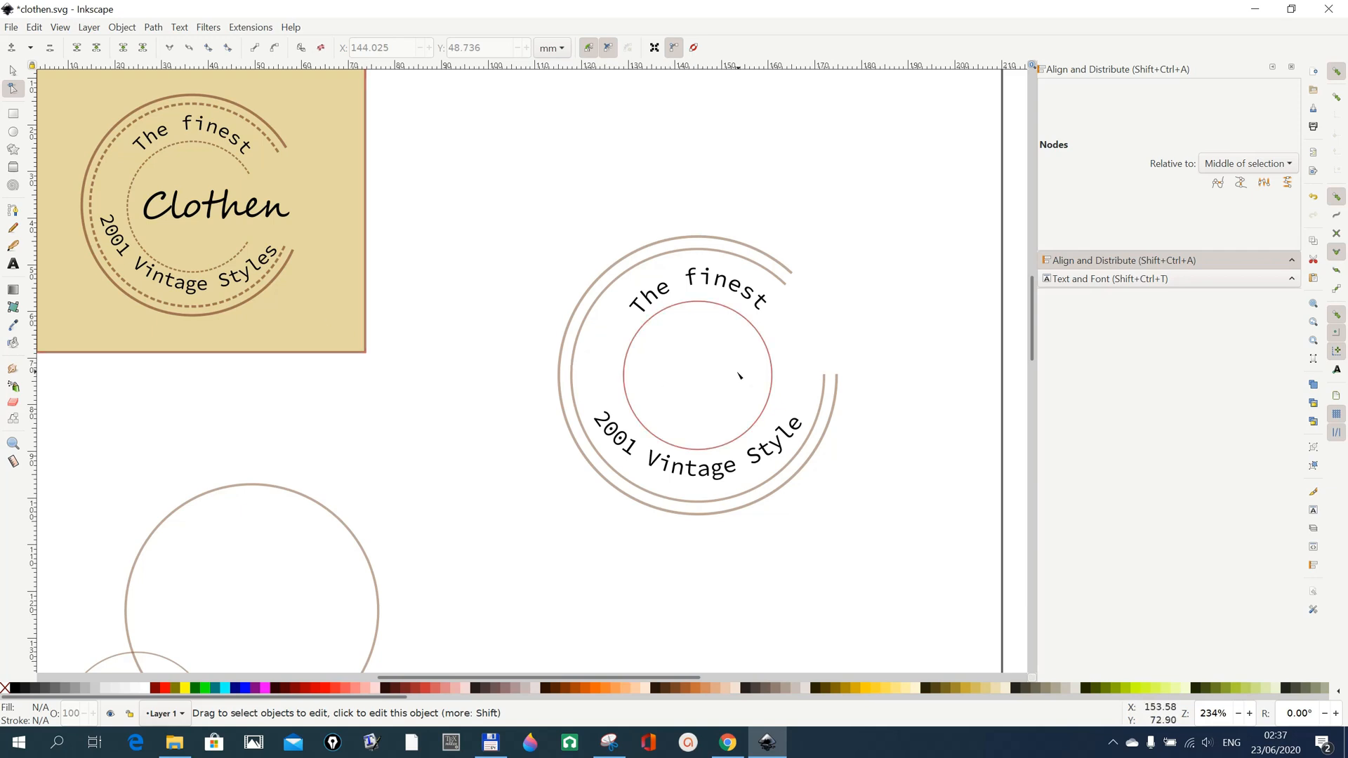
{"action": "left_click", "coordinate": [773, 377]}
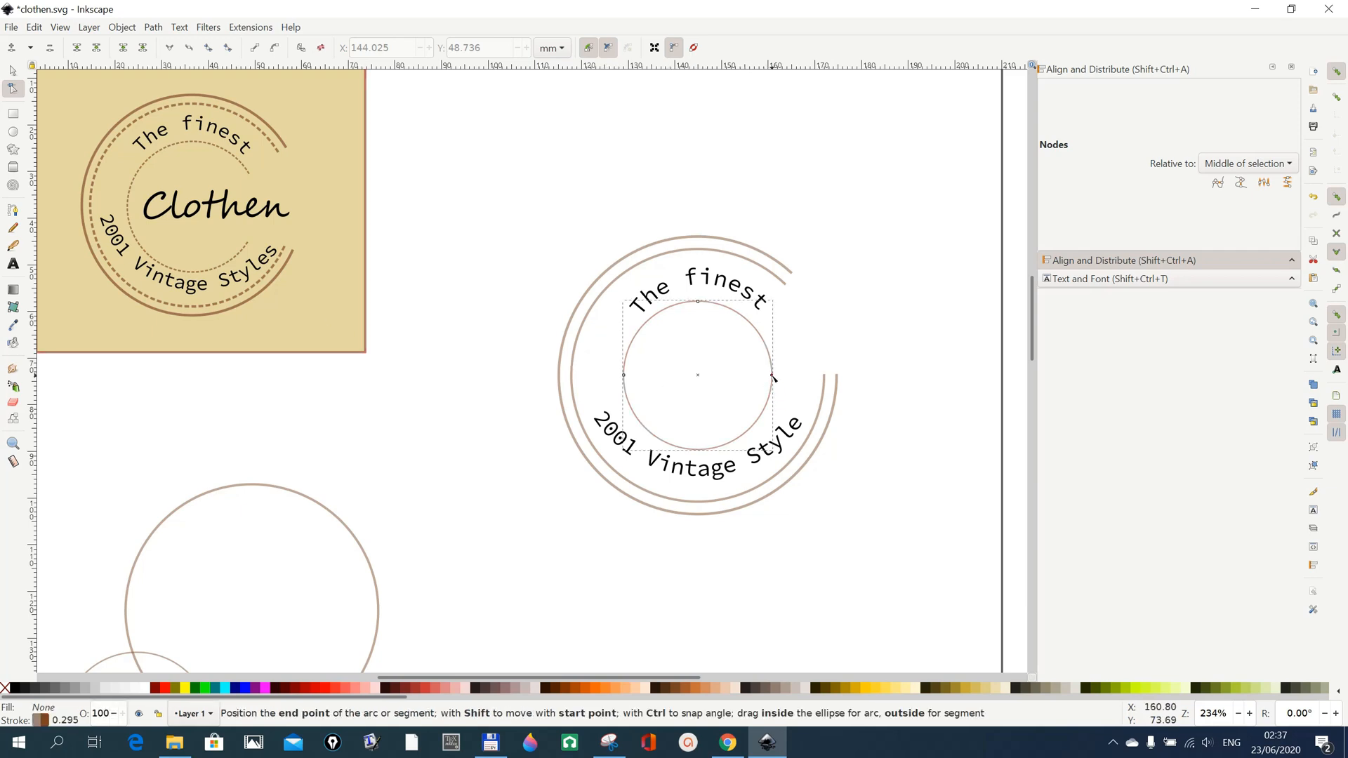
{"action": "left_click_drag", "start_coordinate": [773, 377], "coordinate": [752, 324]}
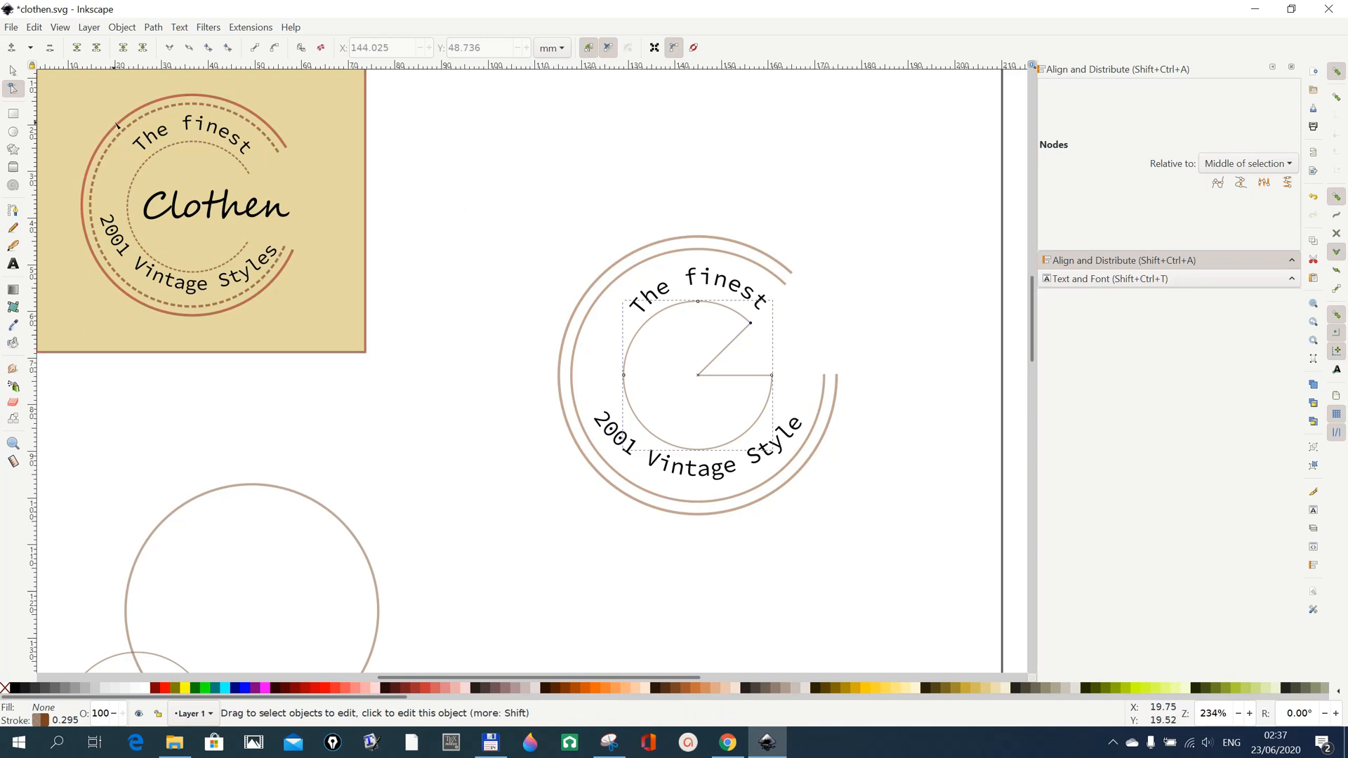
{"action": "left_click", "coordinate": [13, 131]}
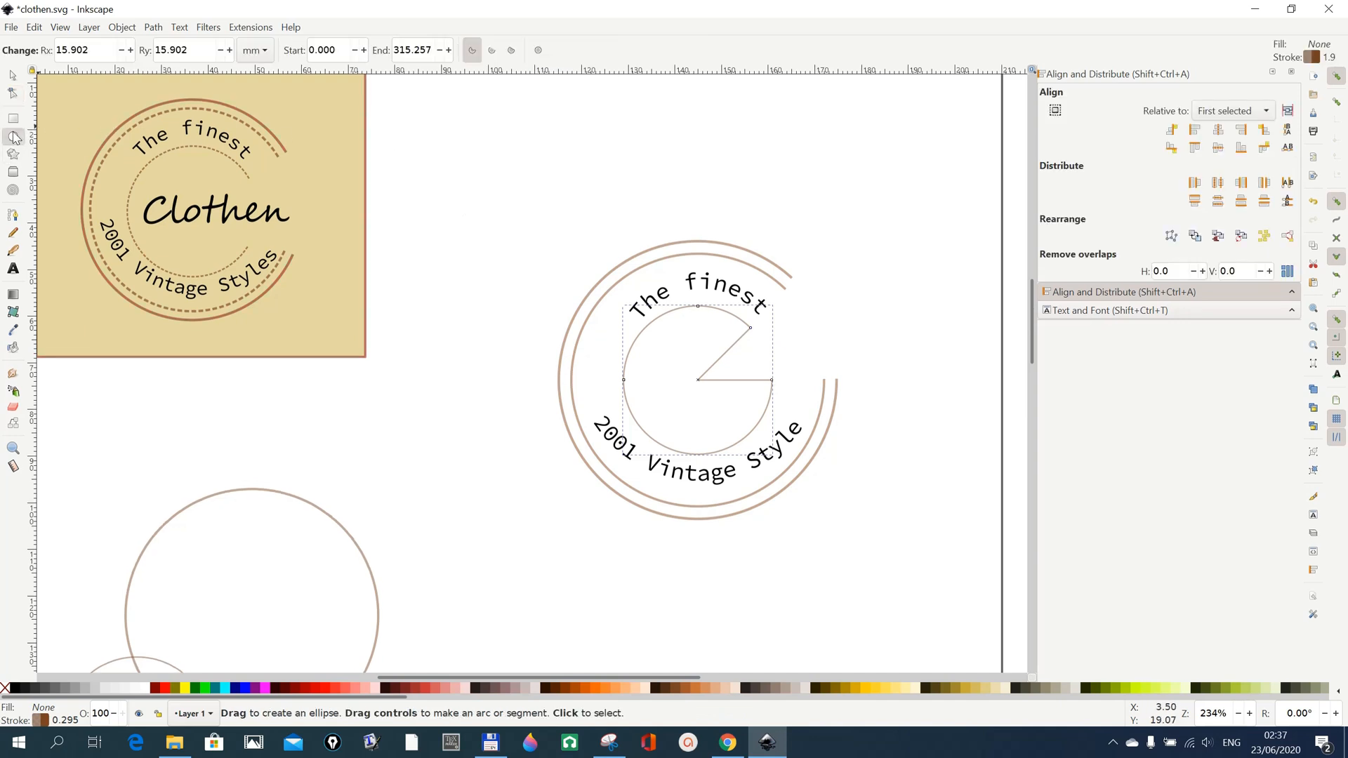
{"action": "left_click", "coordinate": [493, 51]}
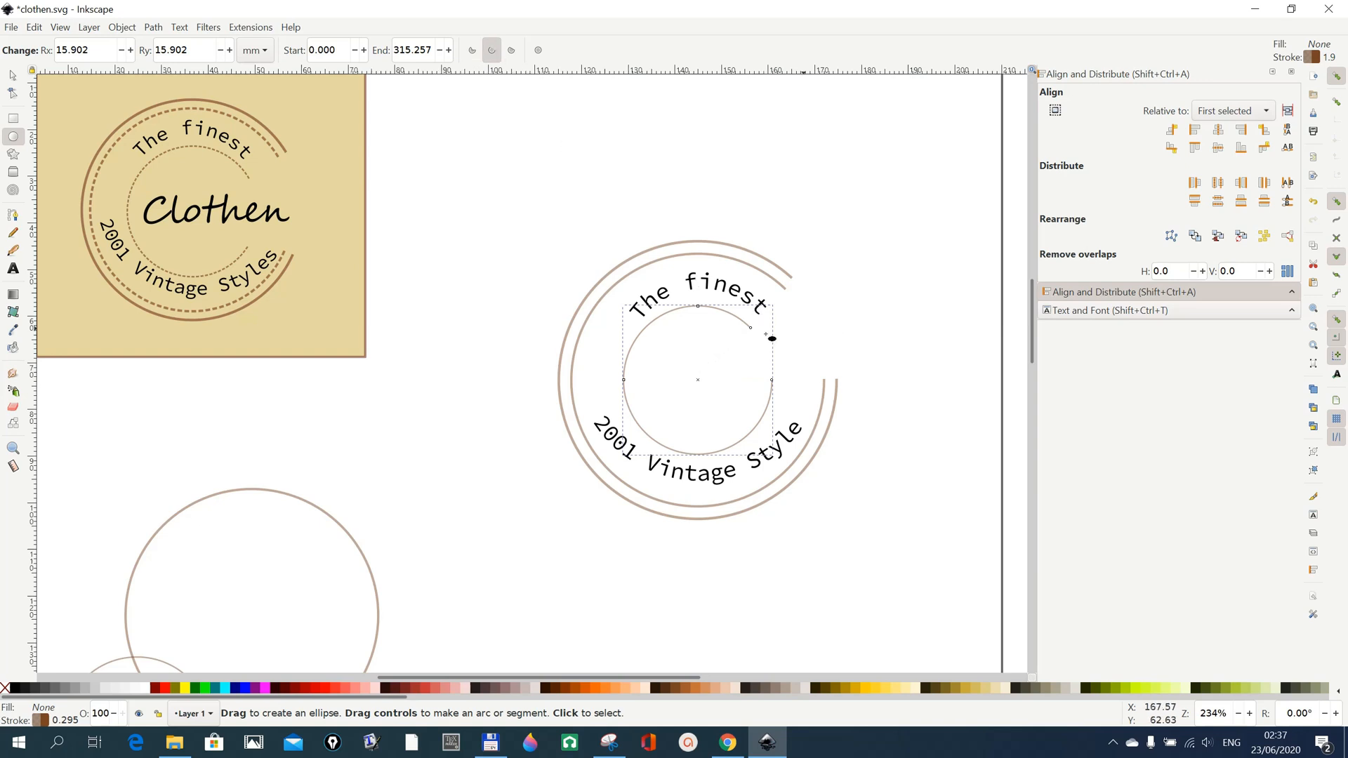
Try rotating the inner, middle and outermost arcs clockwise one at a time so their openings face right.
{"action": "left_click", "coordinate": [13, 77]}
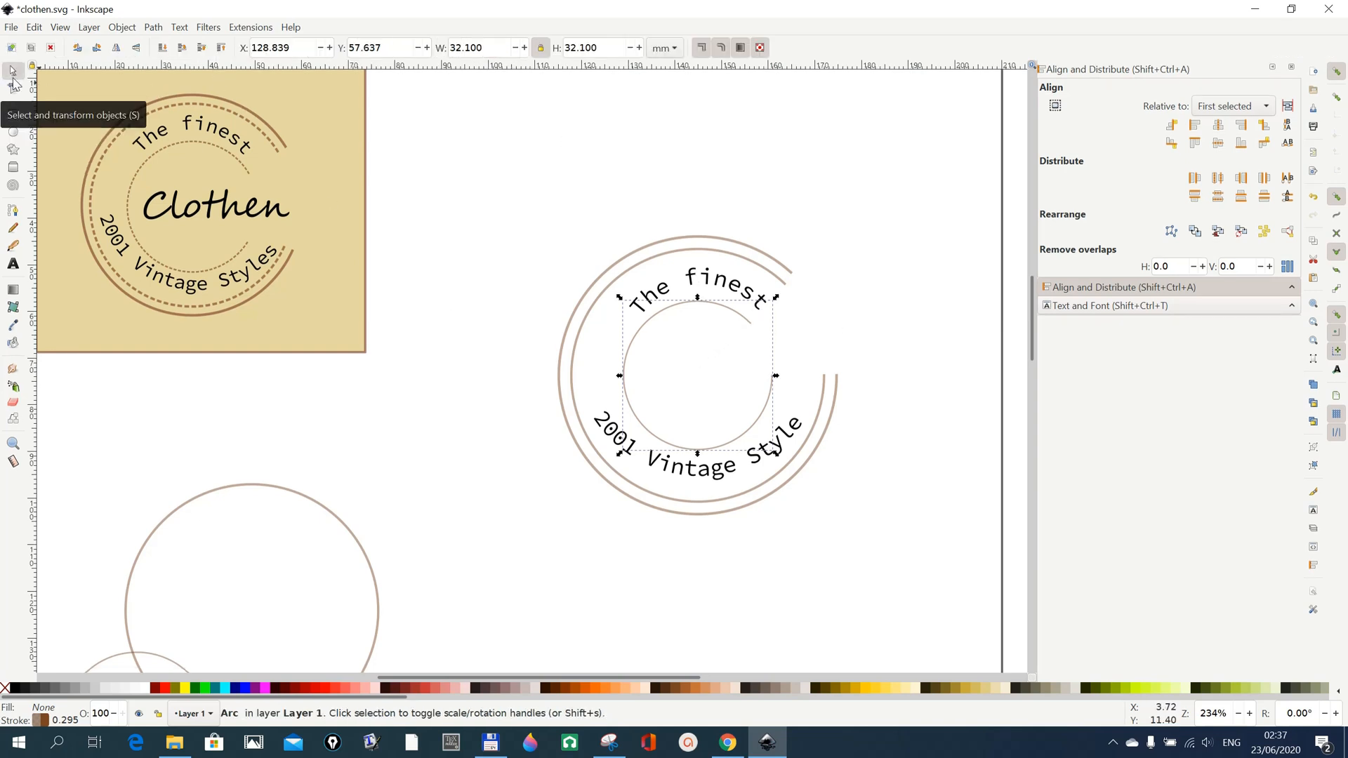
{"action": "left_click", "coordinate": [770, 384]}
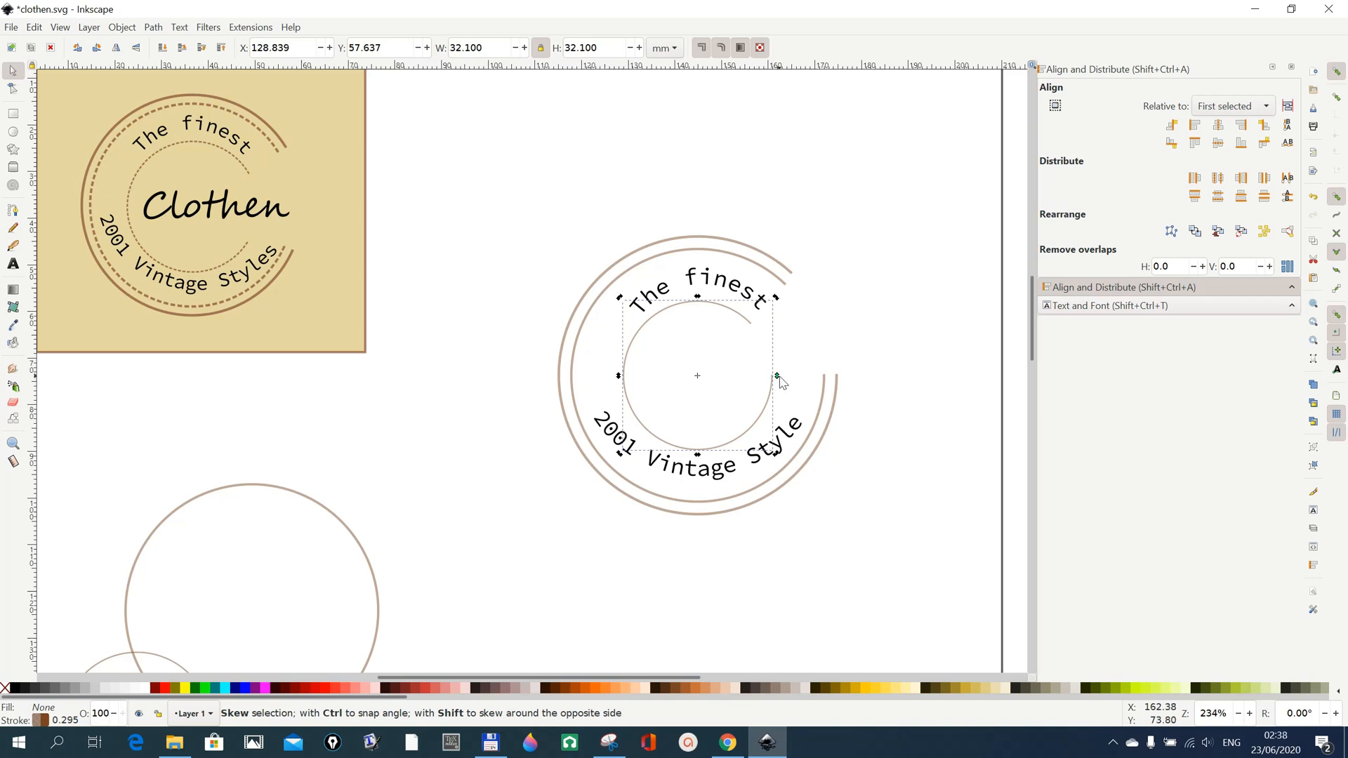
{"action": "key", "text": "ctrl"}
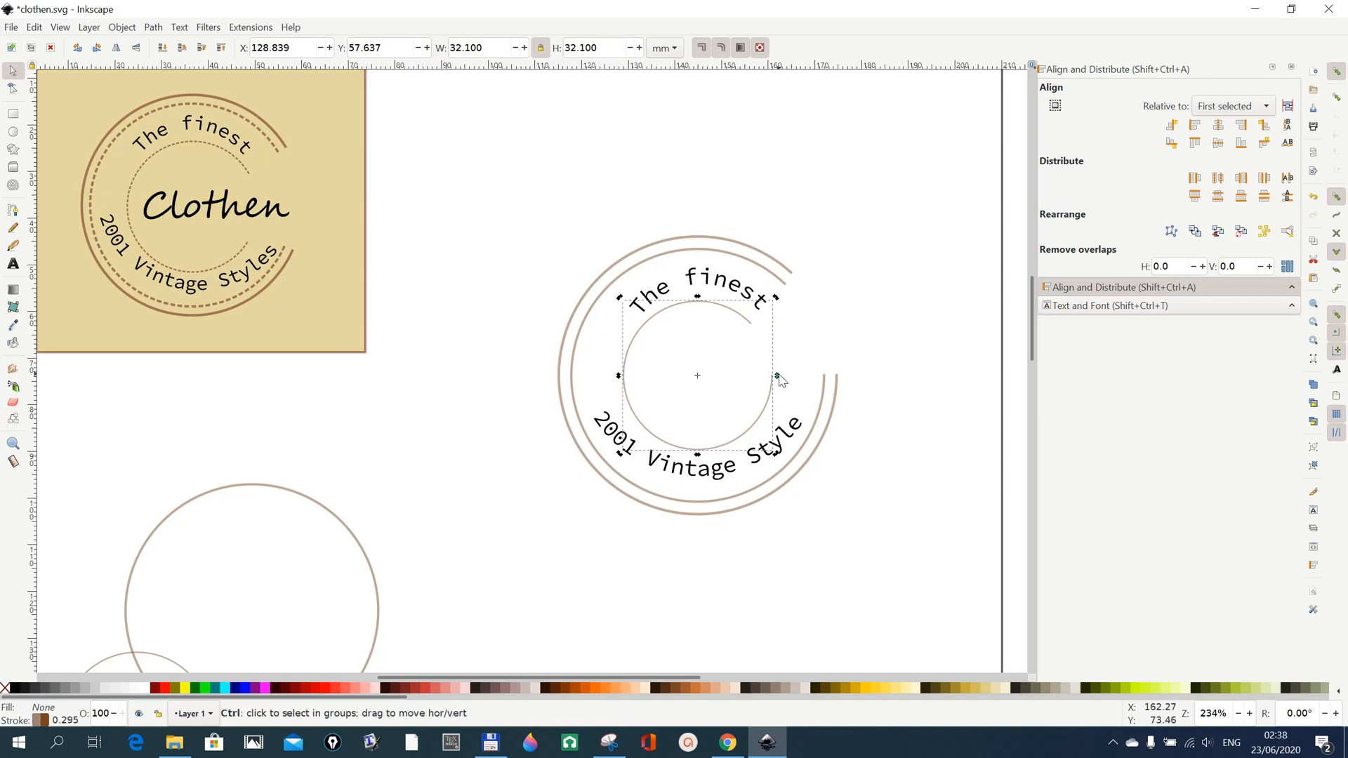
{"action": "left_click_drag", "start_coordinate": [776, 299], "coordinate": [786, 339]}
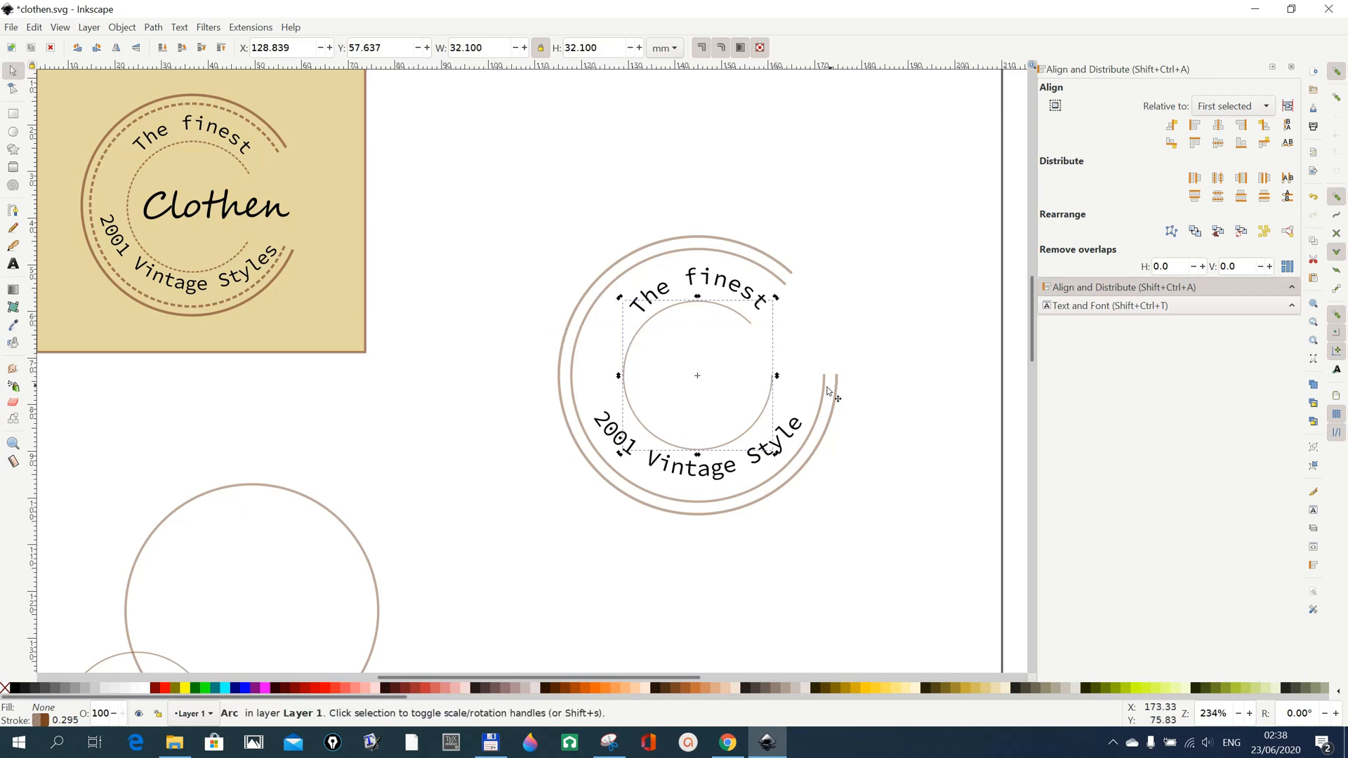
{"action": "left_click", "coordinate": [822, 390]}
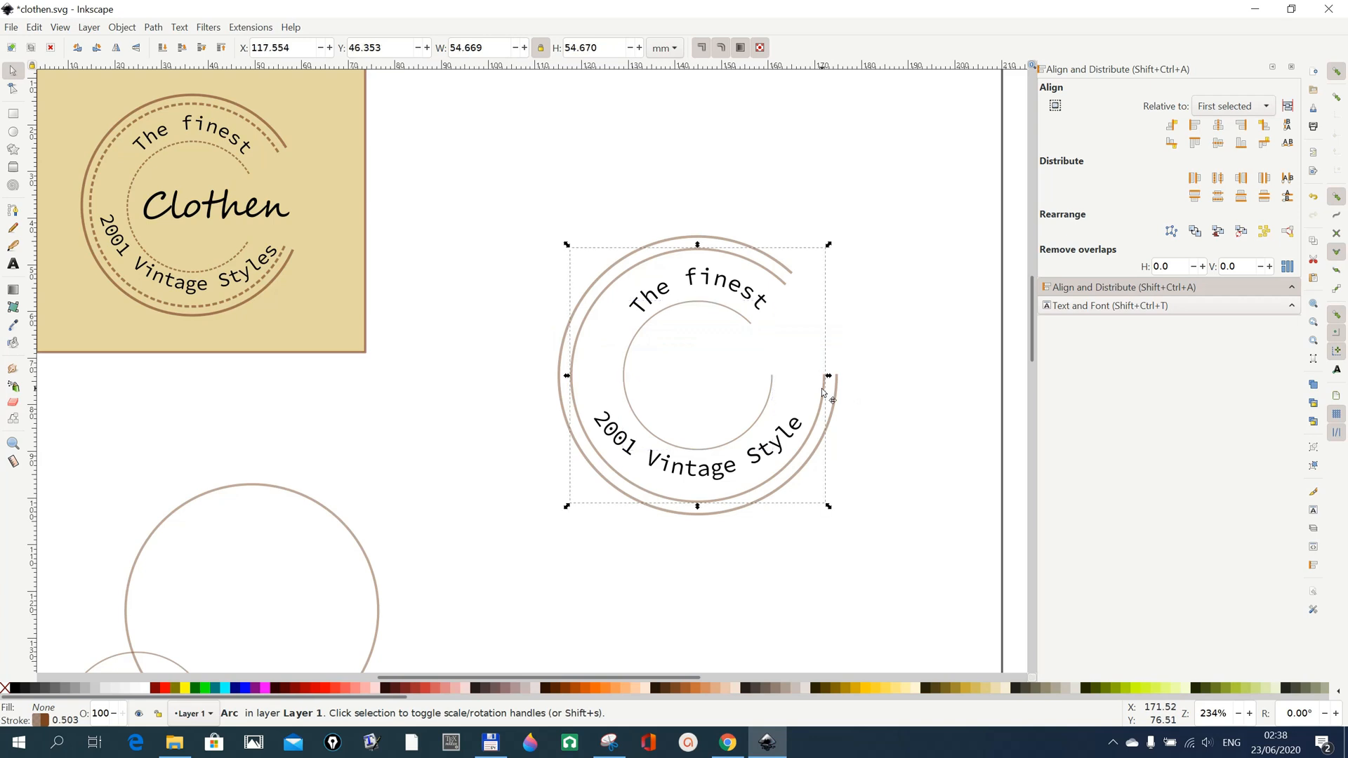
{"action": "left_click", "coordinate": [822, 391]}
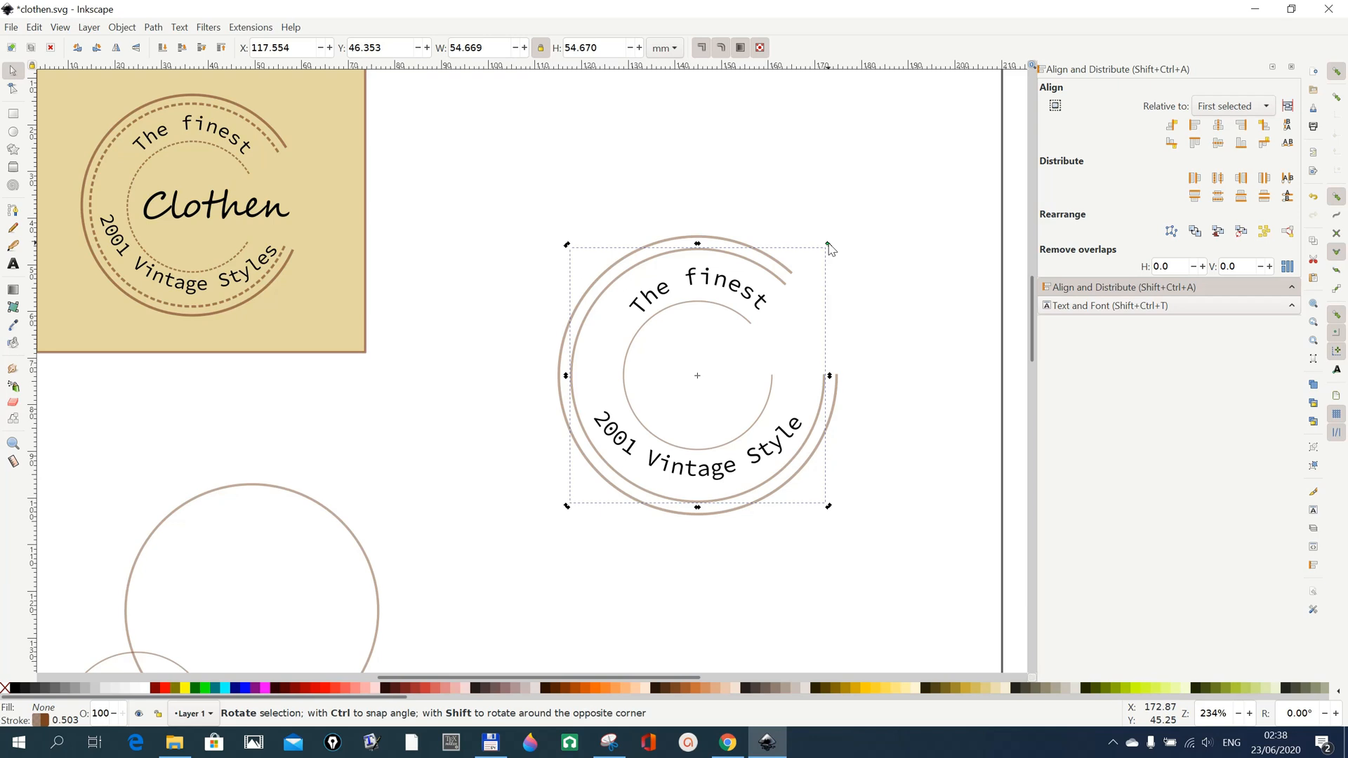
{"action": "left_click_drag", "start_coordinate": [828, 244], "coordinate": [840, 287]}
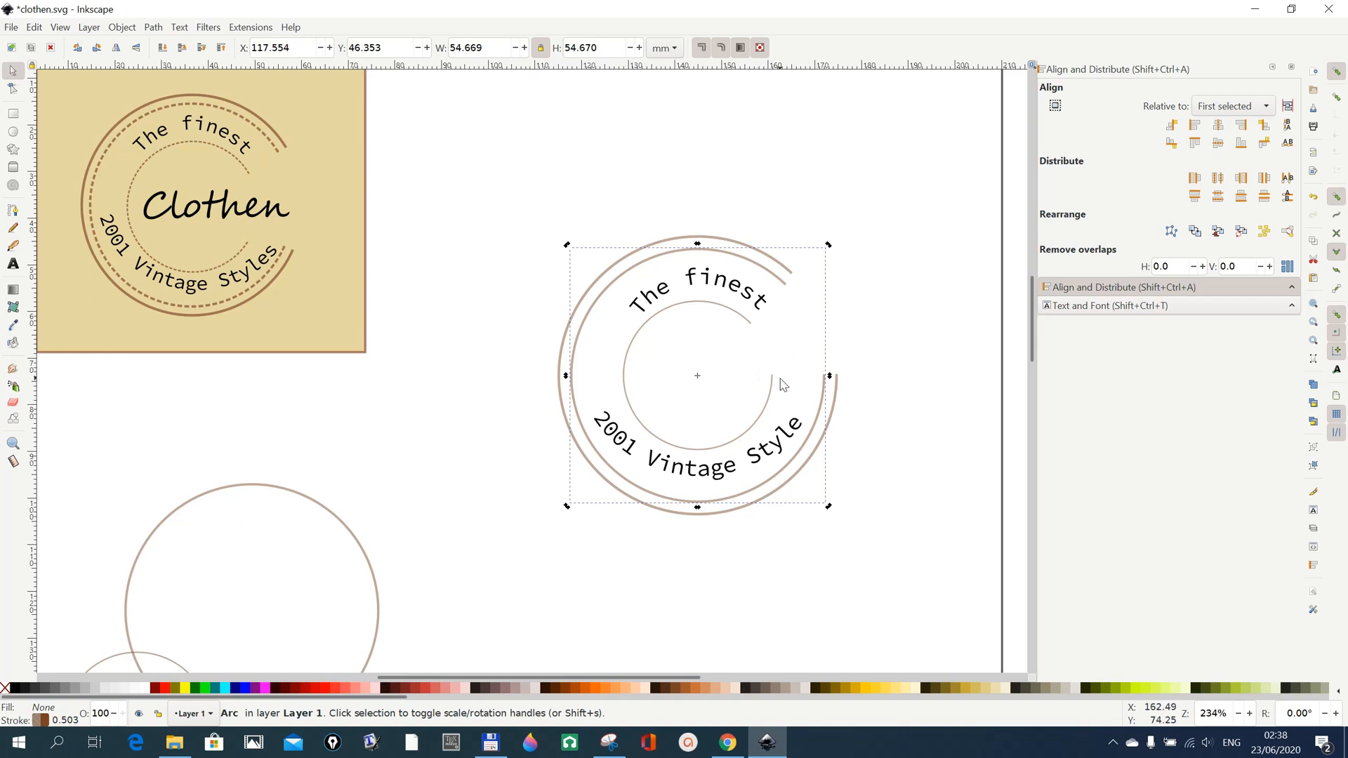
{"action": "left_click", "coordinate": [792, 275]}
{"action": "left_click", "coordinate": [792, 277]}
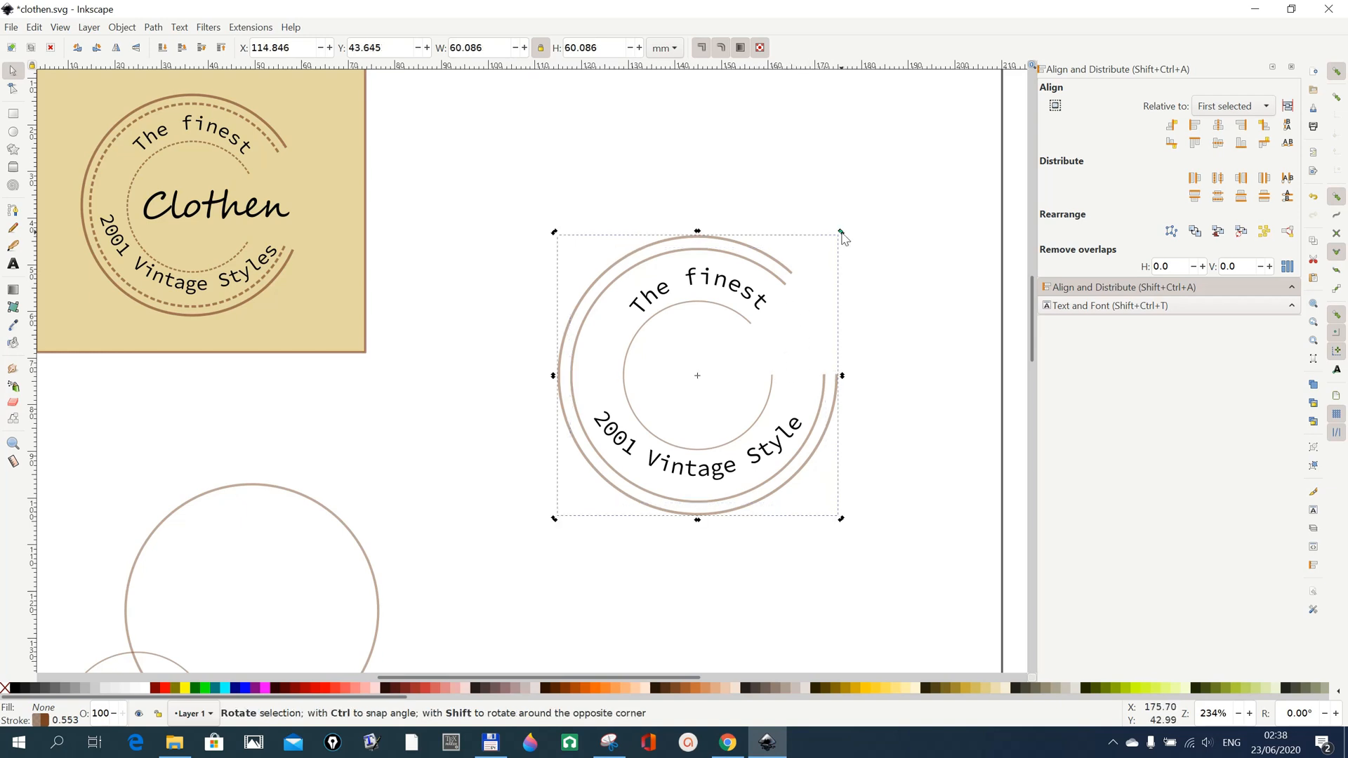
{"action": "left_click_drag", "start_coordinate": [842, 235], "coordinate": [856, 264]}
{"action": "left_click", "coordinate": [891, 426]}
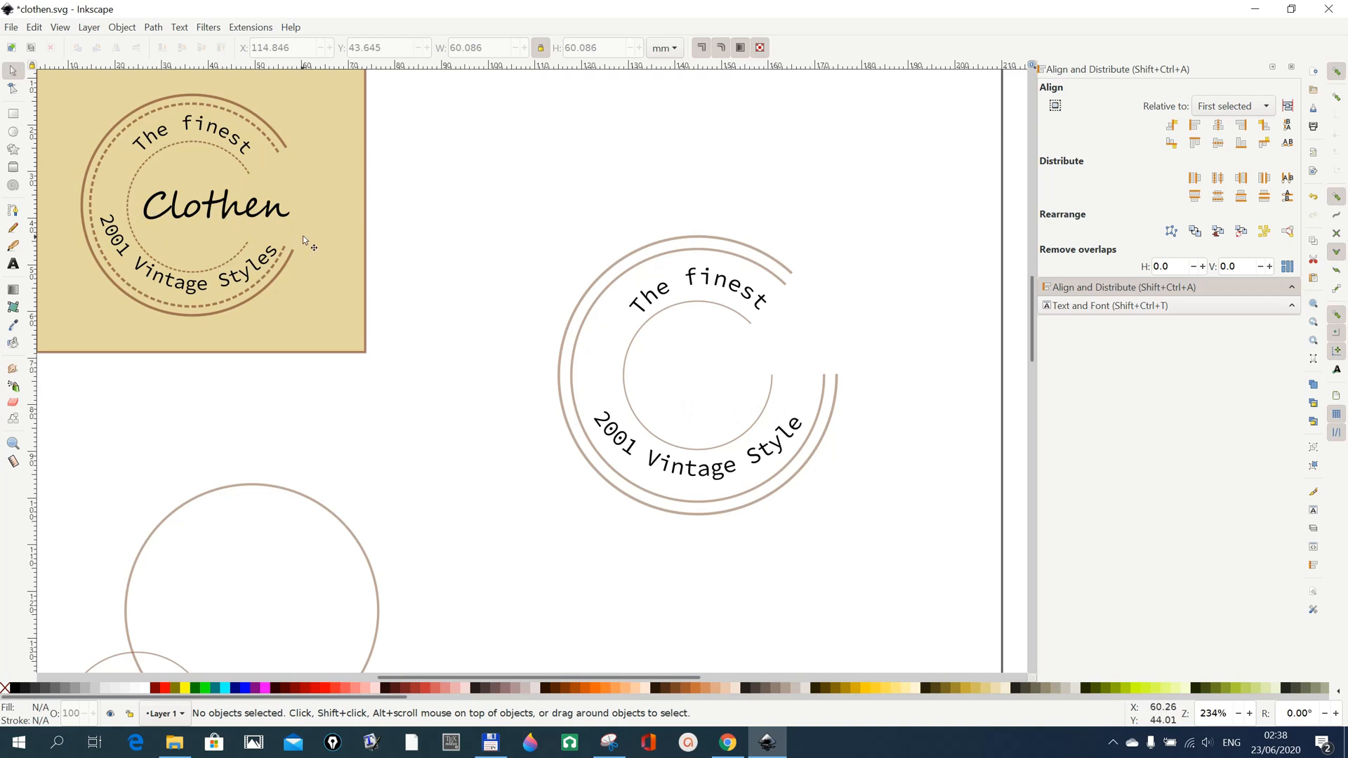
Disable snapping and rotate the inner arc clockwise until its opening is centred on the logo's right side.
{"action": "left_click", "coordinate": [760, 420]}
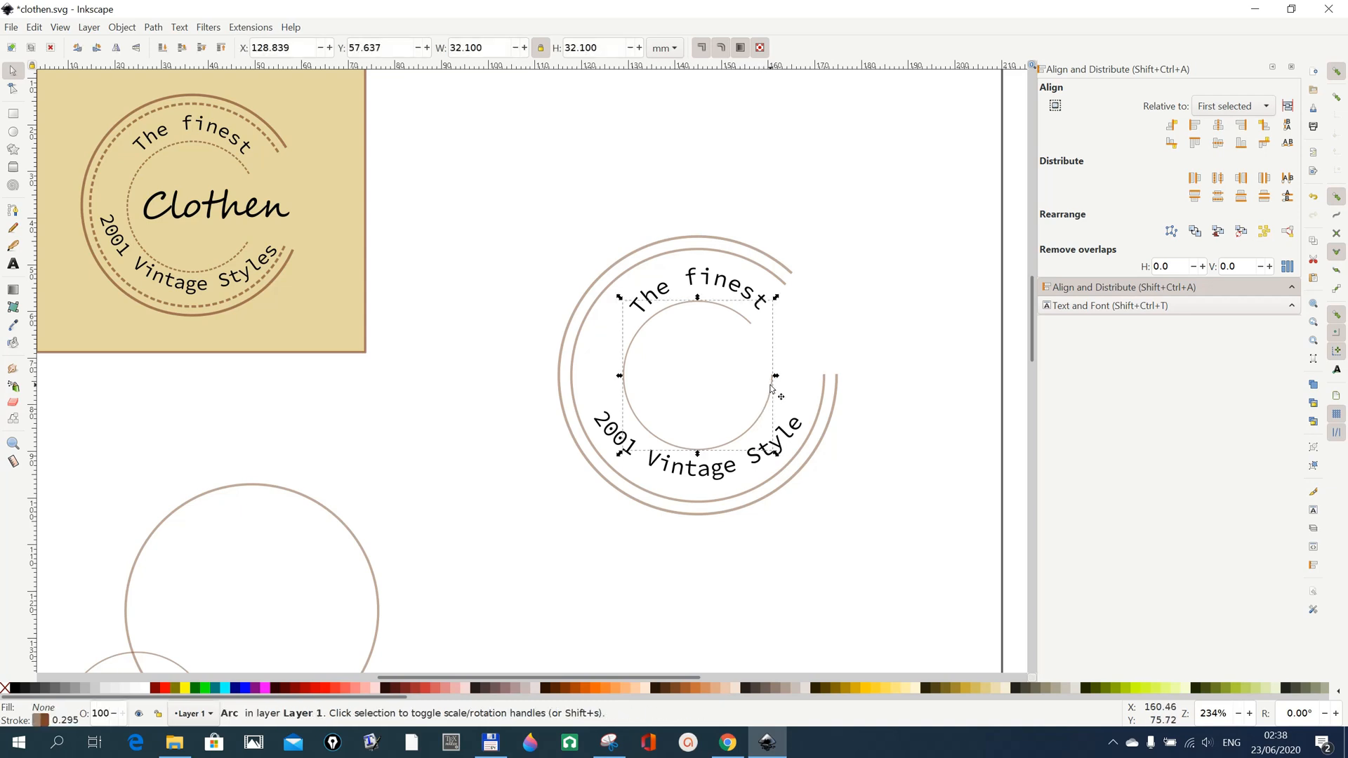
{"action": "left_click", "coordinate": [771, 388]}
{"action": "left_click_drag", "start_coordinate": [775, 302], "coordinate": [790, 337]}
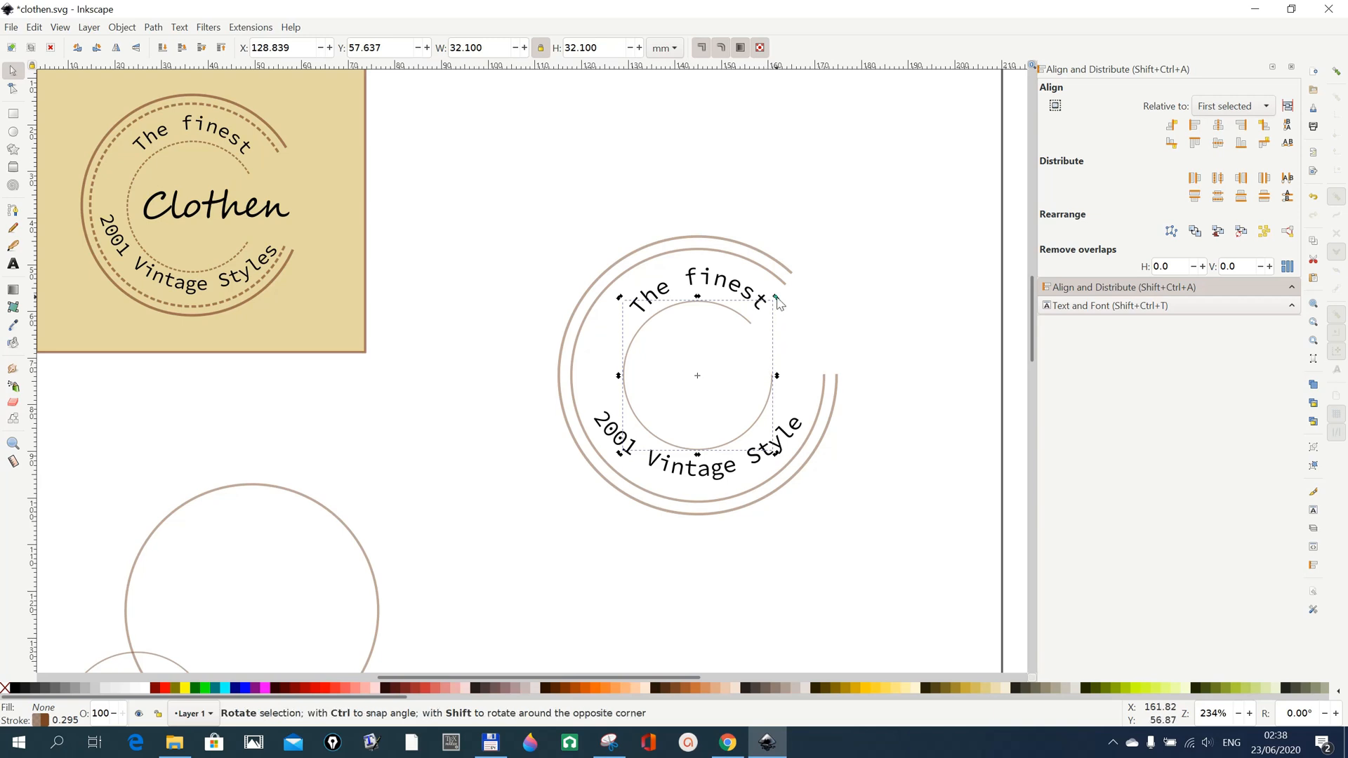
{"action": "left_click_drag", "start_coordinate": [777, 302], "coordinate": [789, 343]}
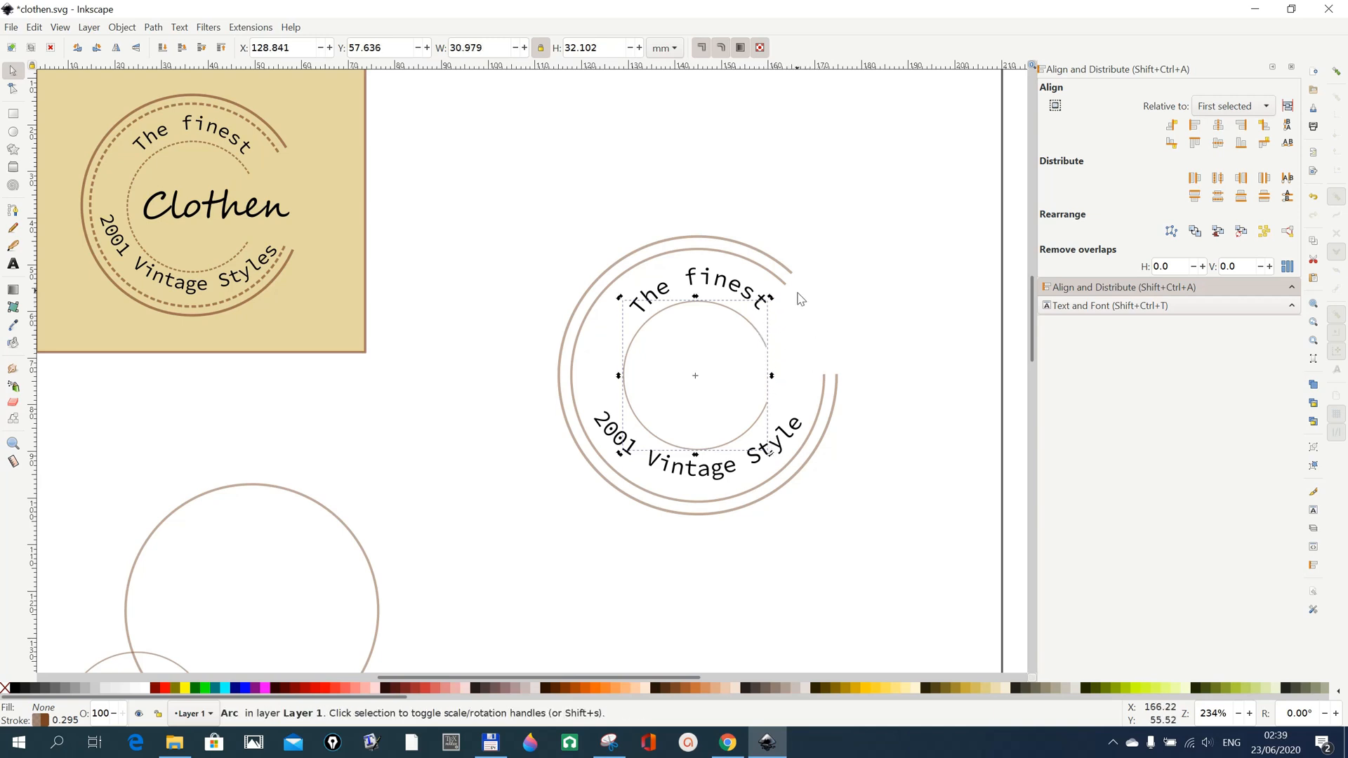
Rotate the middle arc clockwise so its opening faces right like the inner arc's.
{"action": "left_click", "coordinate": [822, 408]}
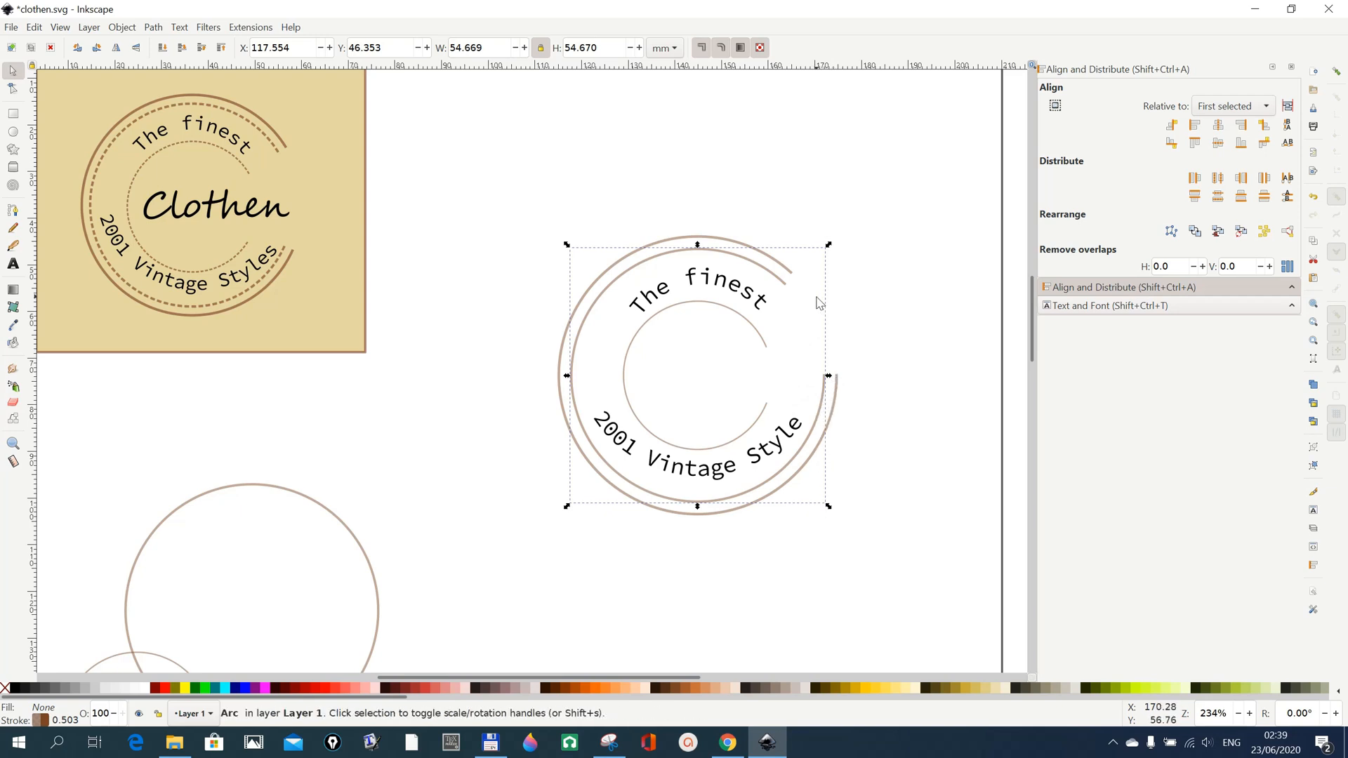
{"action": "left_click", "coordinate": [772, 278]}
{"action": "left_click_drag", "start_coordinate": [828, 247], "coordinate": [840, 304]}
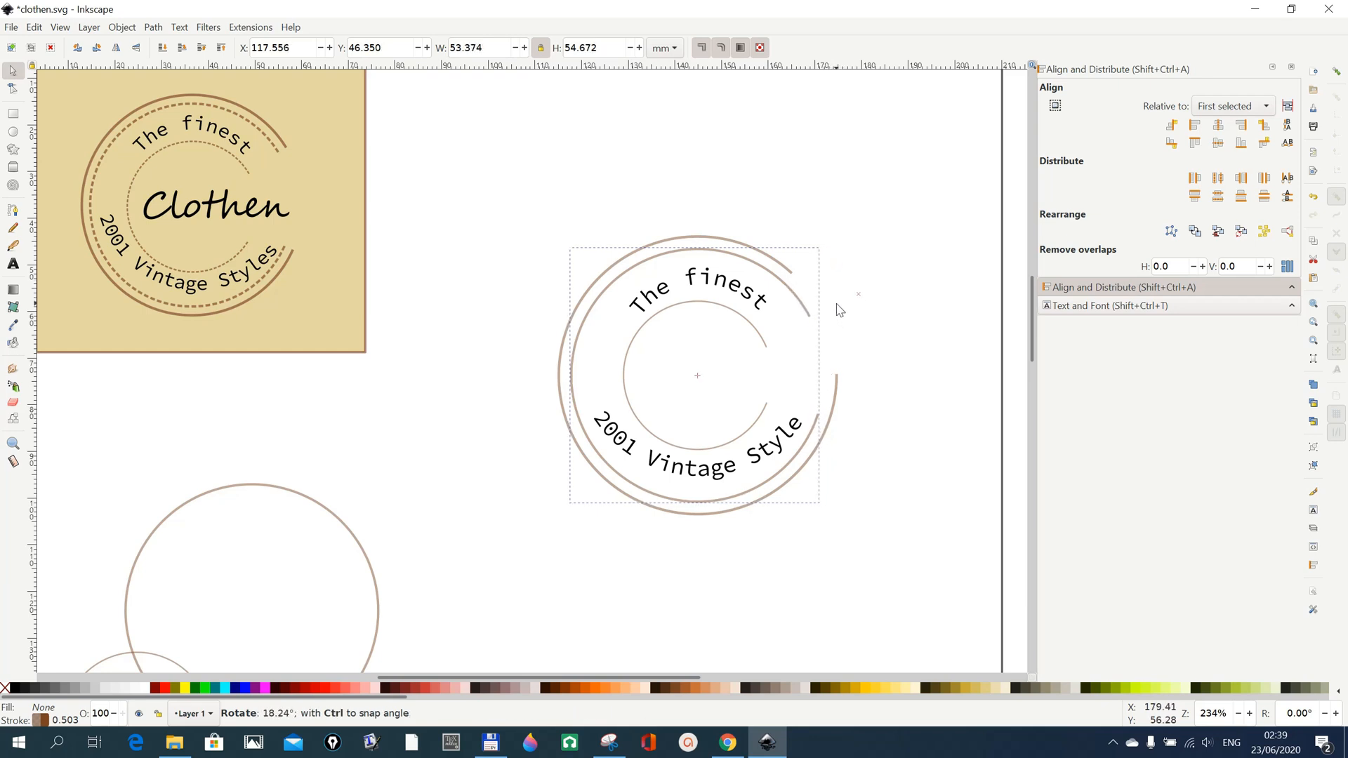
Rotate the outermost arc clockwise so its opening lines up with the middle arc's, and deselect it.
{"action": "left_click", "coordinate": [789, 271]}
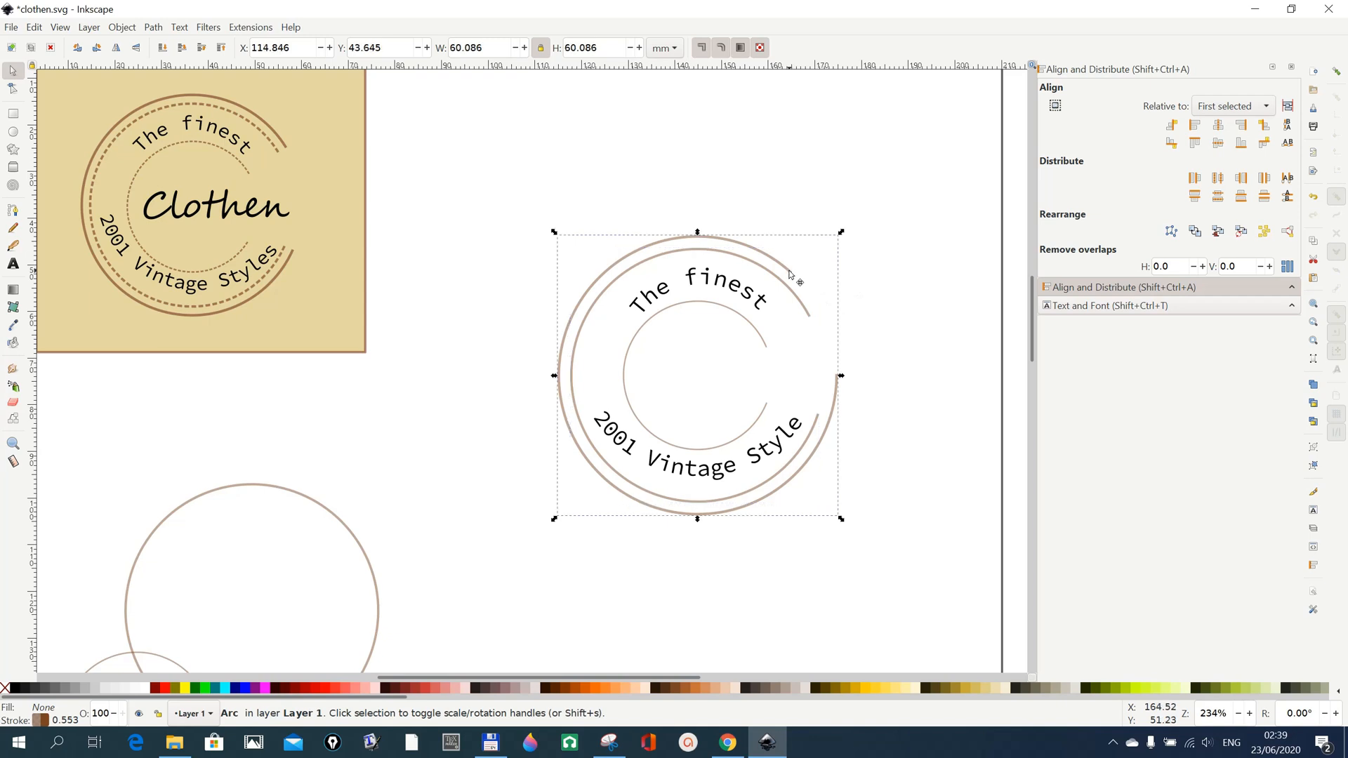
{"action": "left_click", "coordinate": [791, 272]}
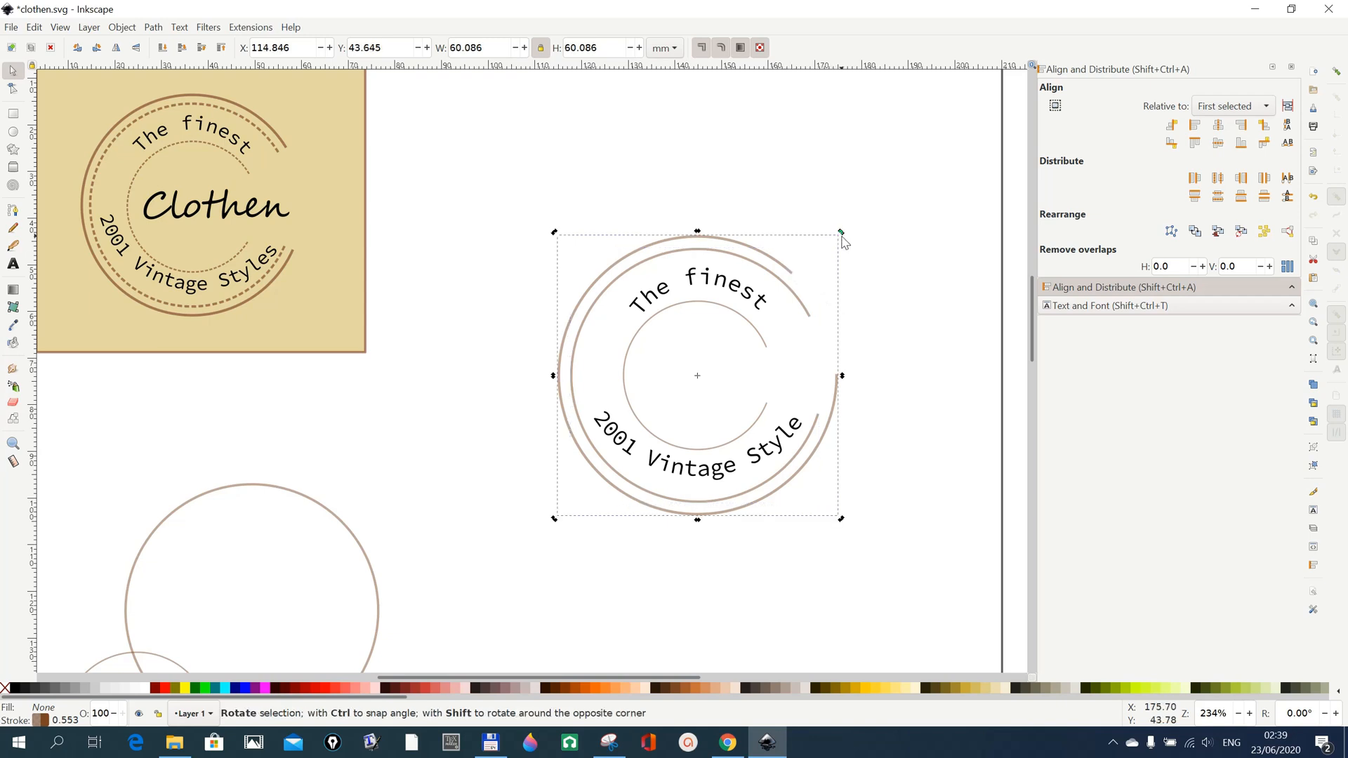
{"action": "left_click_drag", "start_coordinate": [843, 235], "coordinate": [854, 304]}
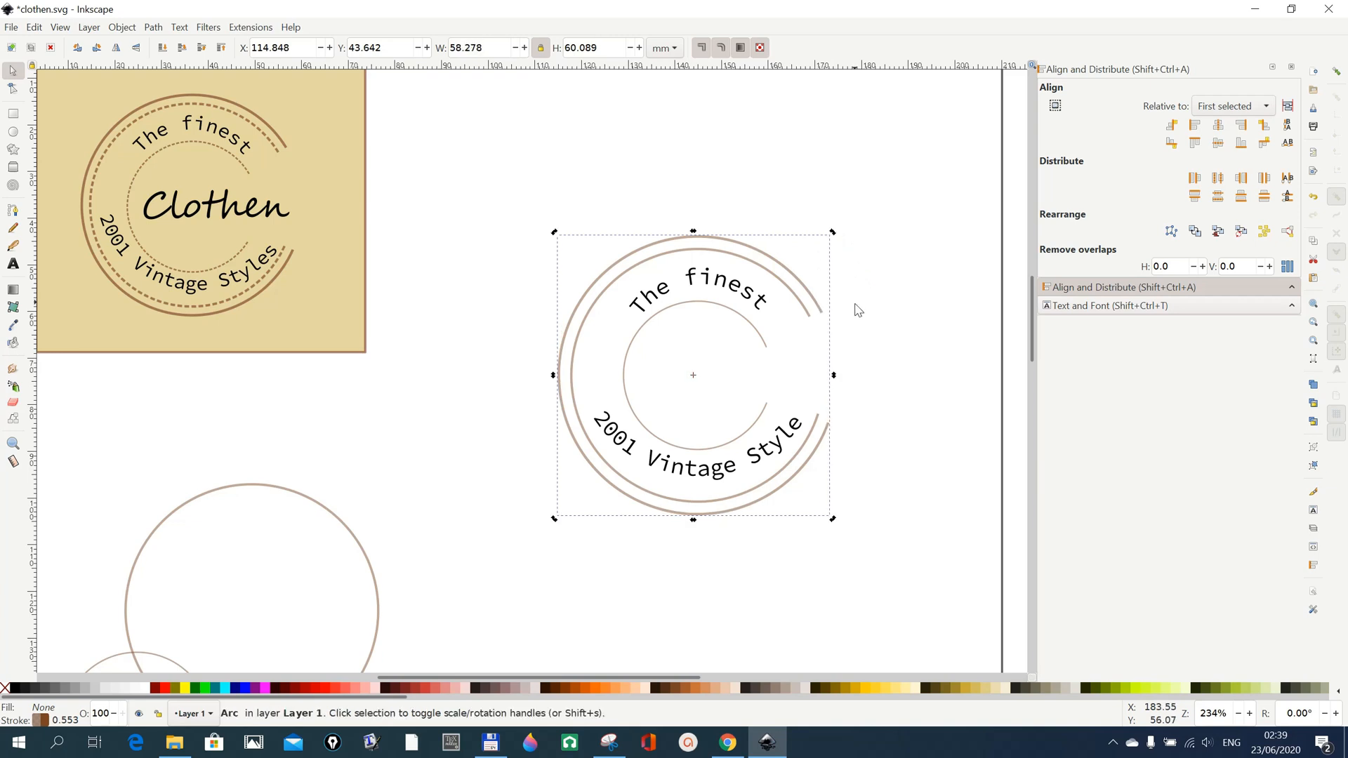
{"action": "left_click", "coordinate": [902, 515]}
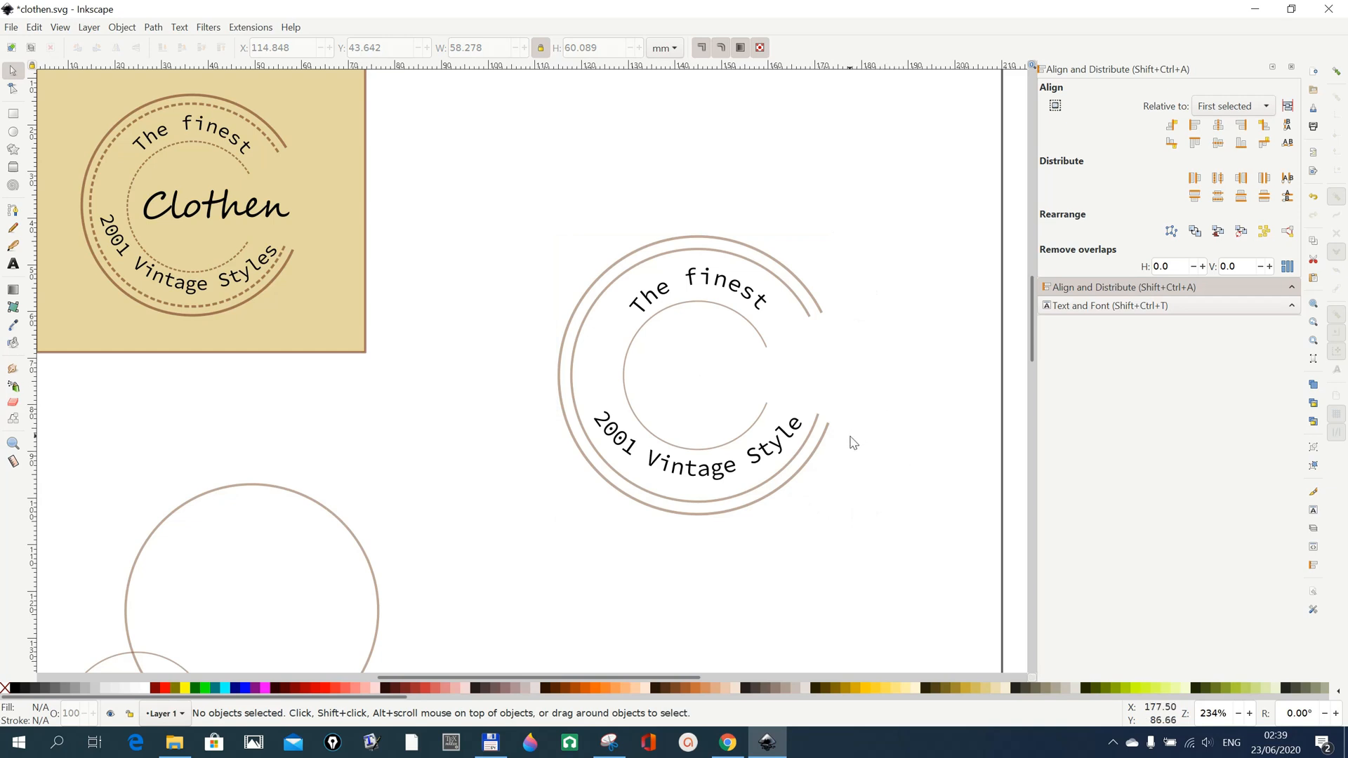
Apply the finest clearly dotted dash pattern to the inner arc's stroke.
{"action": "left_click", "coordinate": [766, 348]}
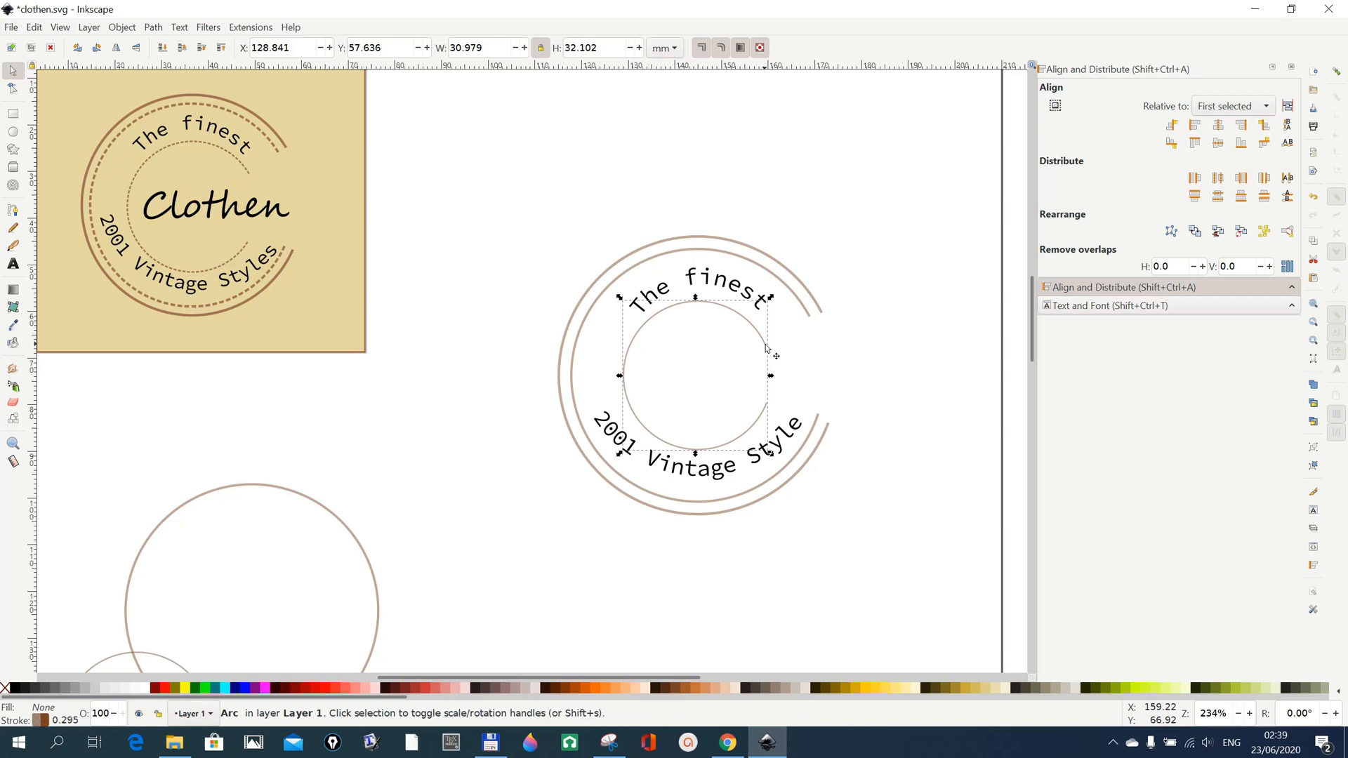
{"action": "left_click", "coordinate": [122, 27]}
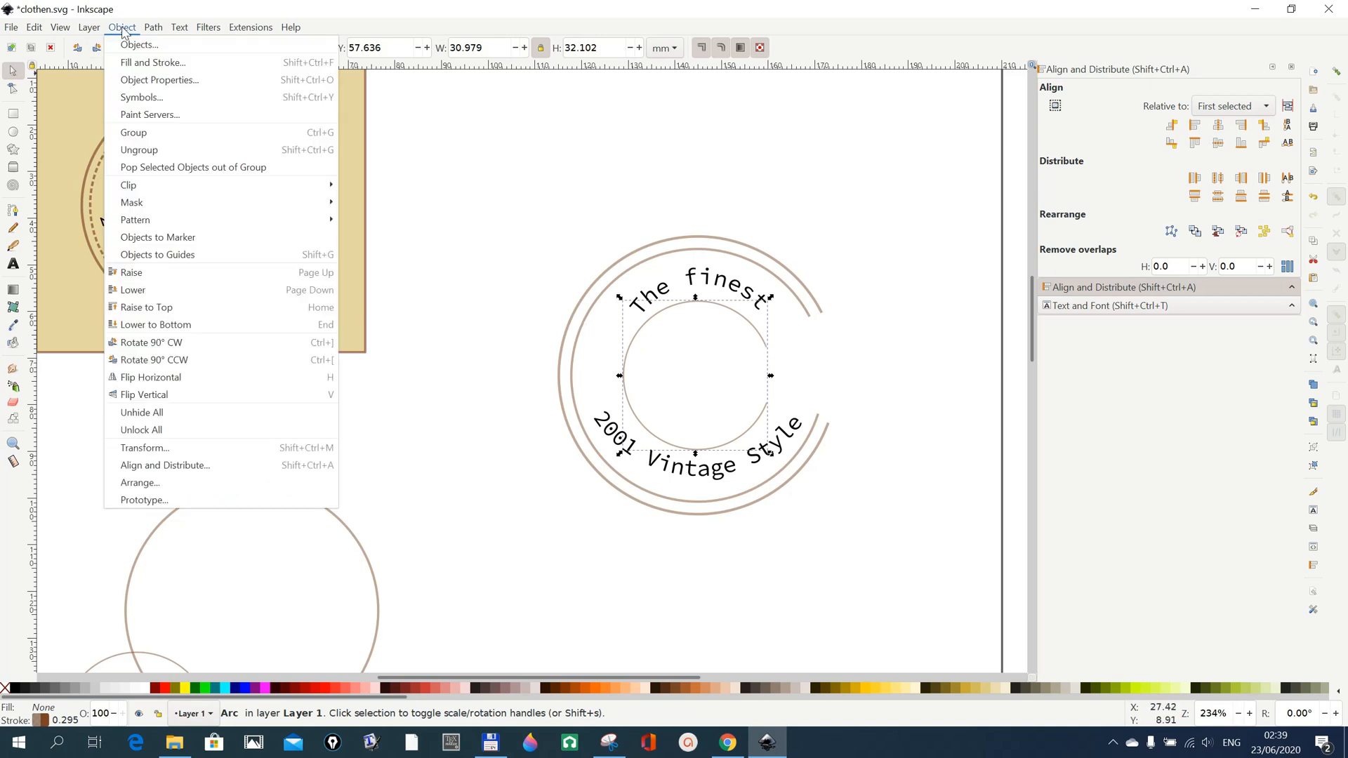
{"action": "left_click", "coordinate": [137, 65]}
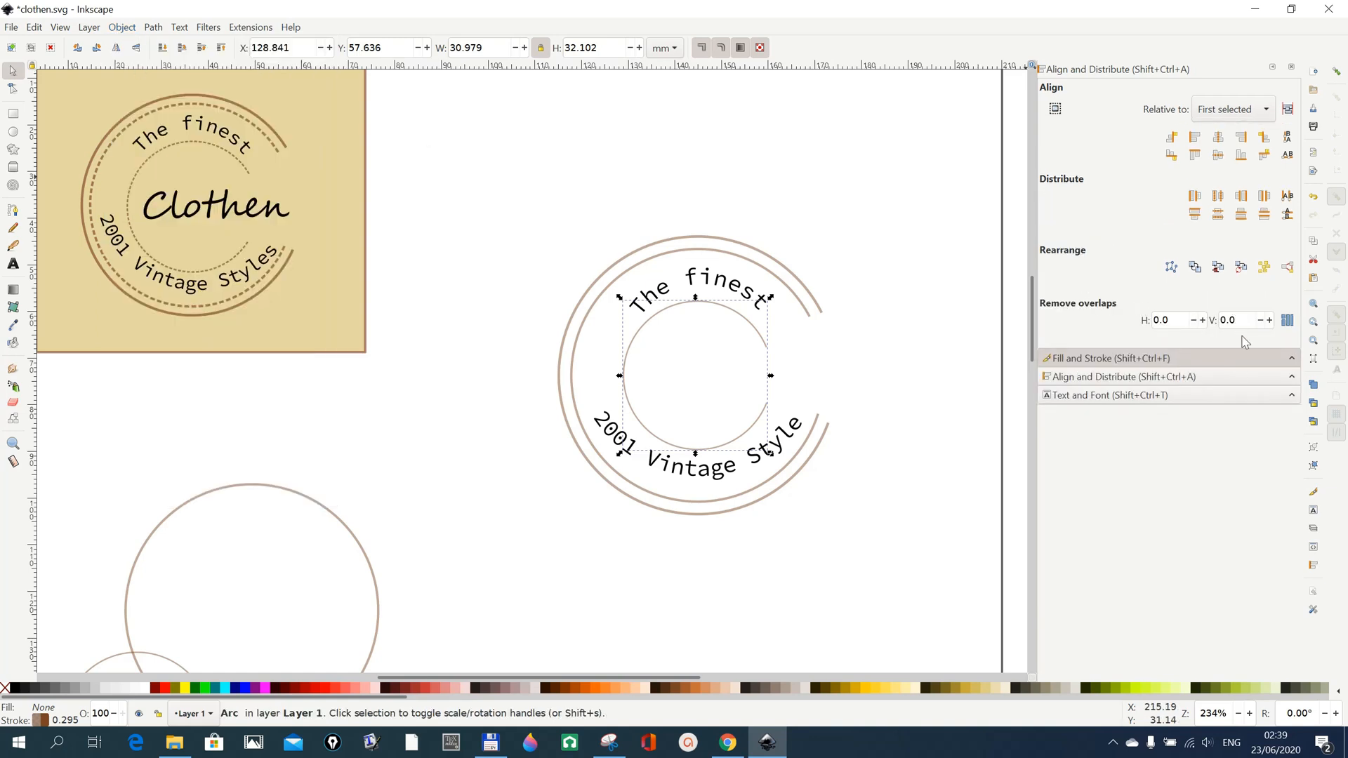
{"action": "left_click", "coordinate": [1105, 359]}
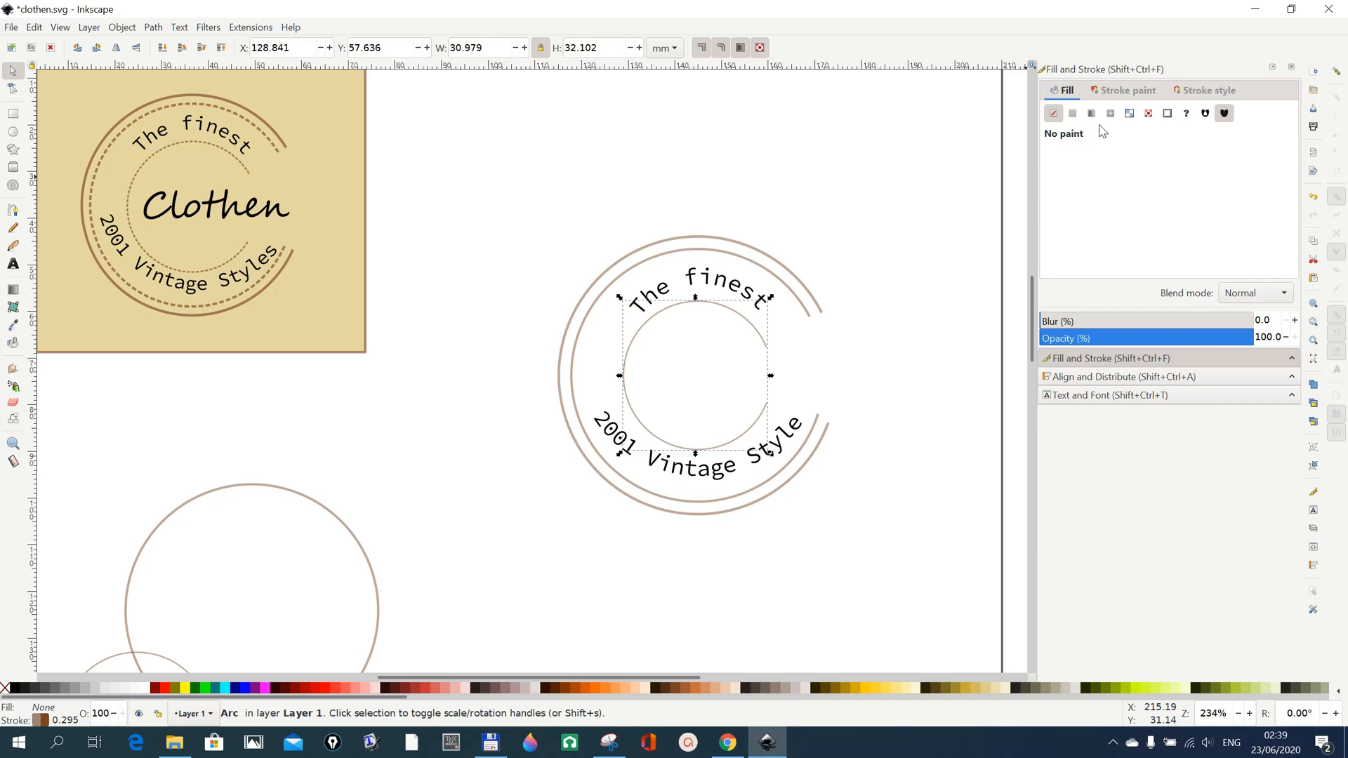
{"action": "left_click", "coordinate": [1205, 95]}
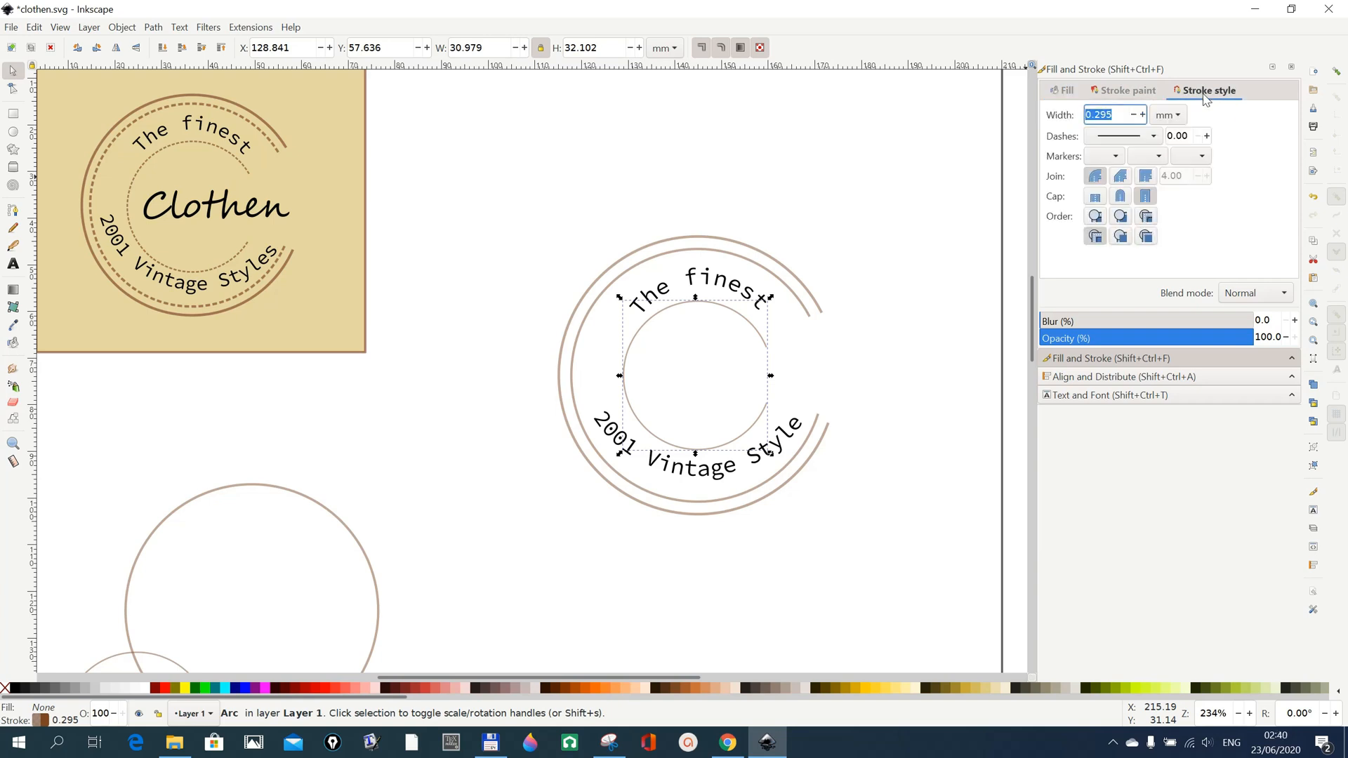
{"action": "left_click", "coordinate": [1156, 139]}
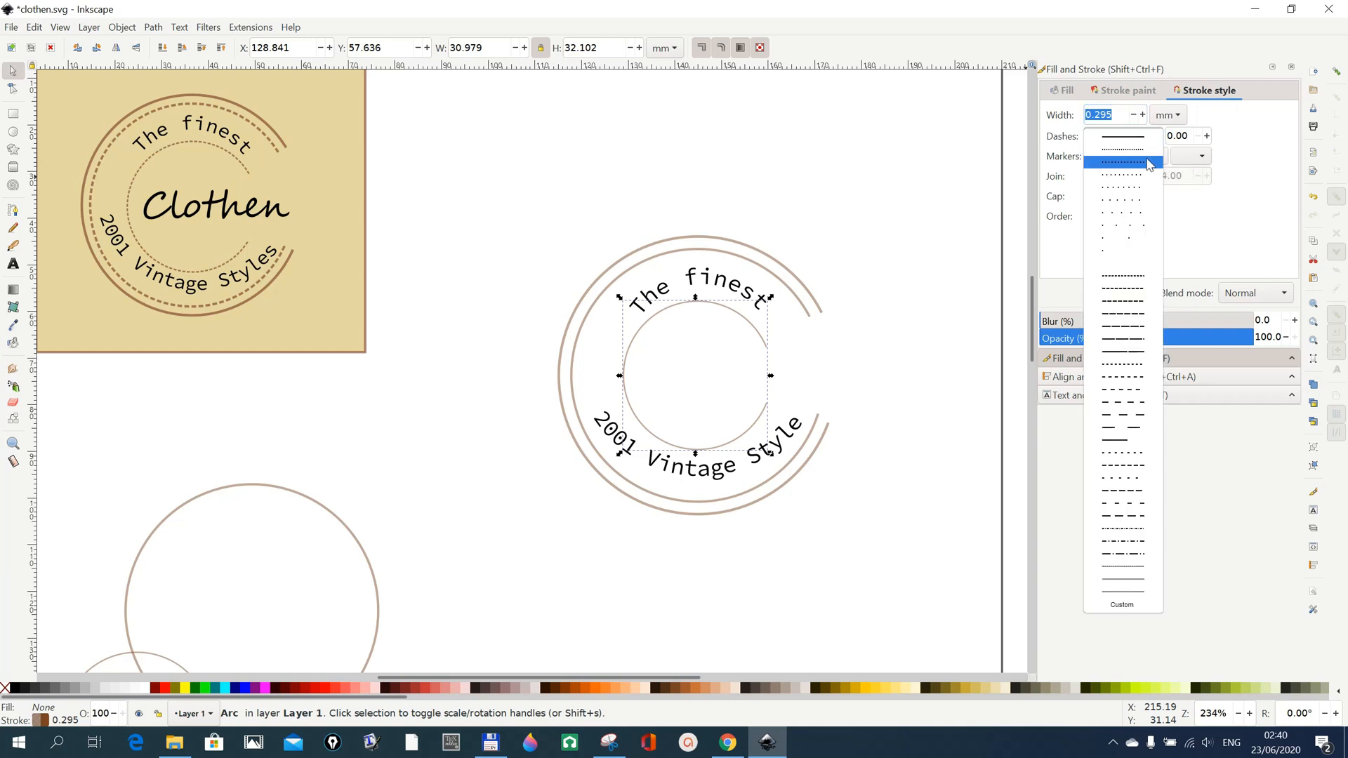
{"action": "left_click", "coordinate": [1148, 162]}
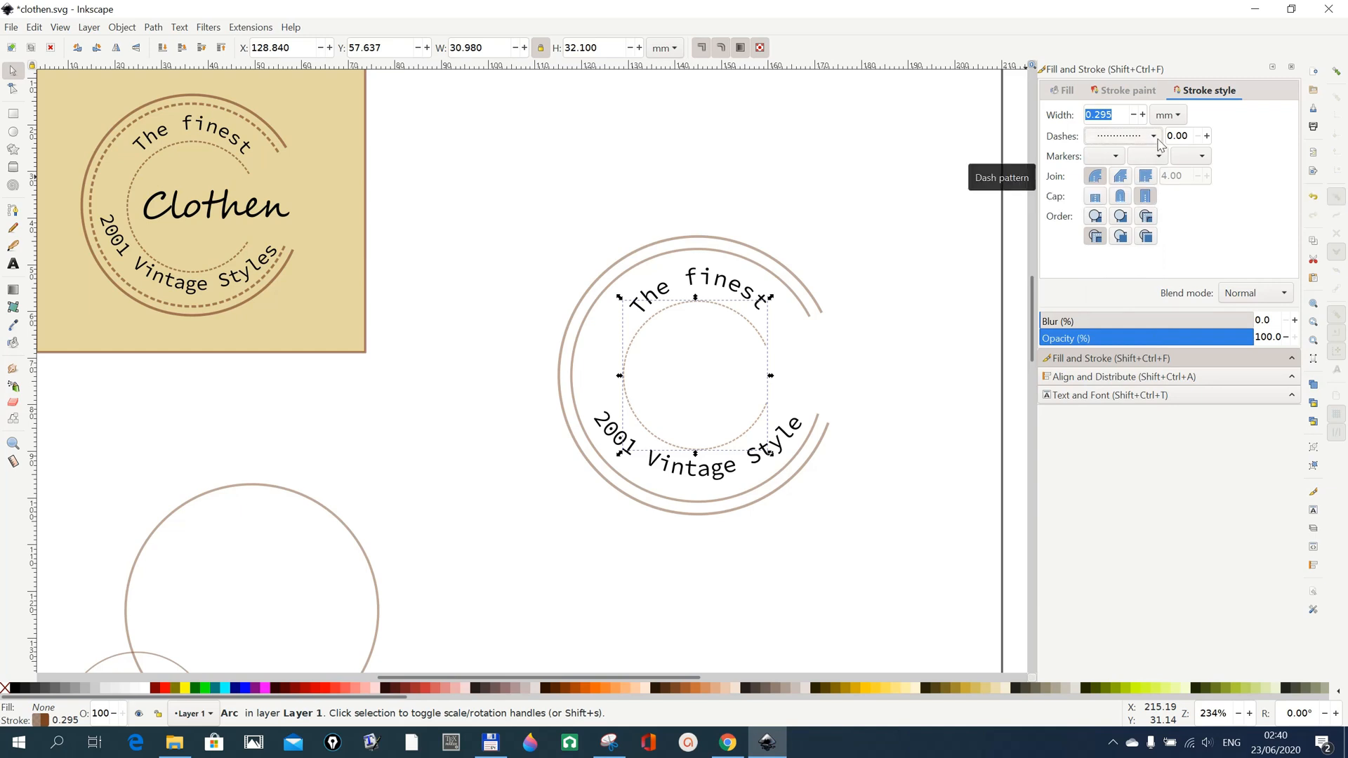
Try a more widely spaced dotted pattern on the inner arc and switch back to the finer one.
{"action": "left_click", "coordinate": [1156, 139]}
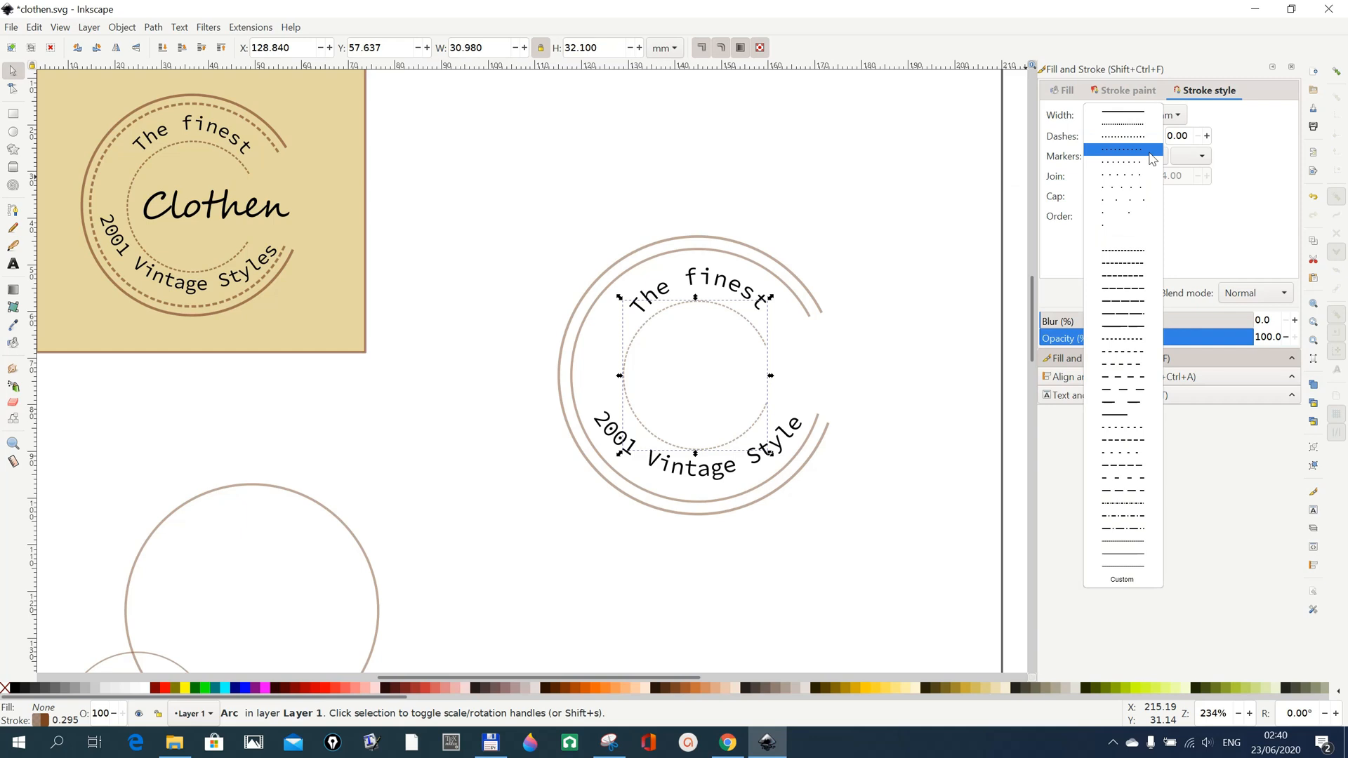
{"action": "left_click", "coordinate": [1150, 151]}
{"action": "left_click", "coordinate": [1159, 139]}
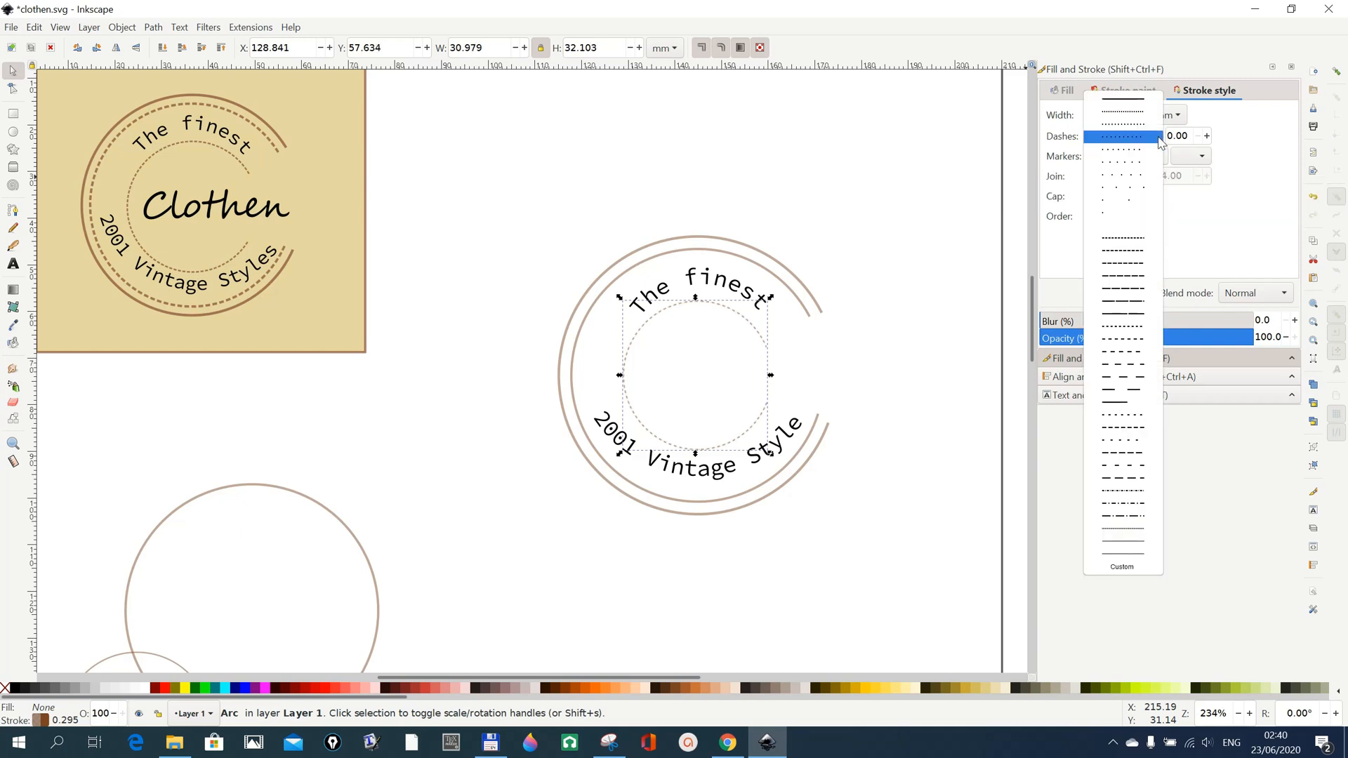
{"action": "left_click", "coordinate": [1148, 125]}
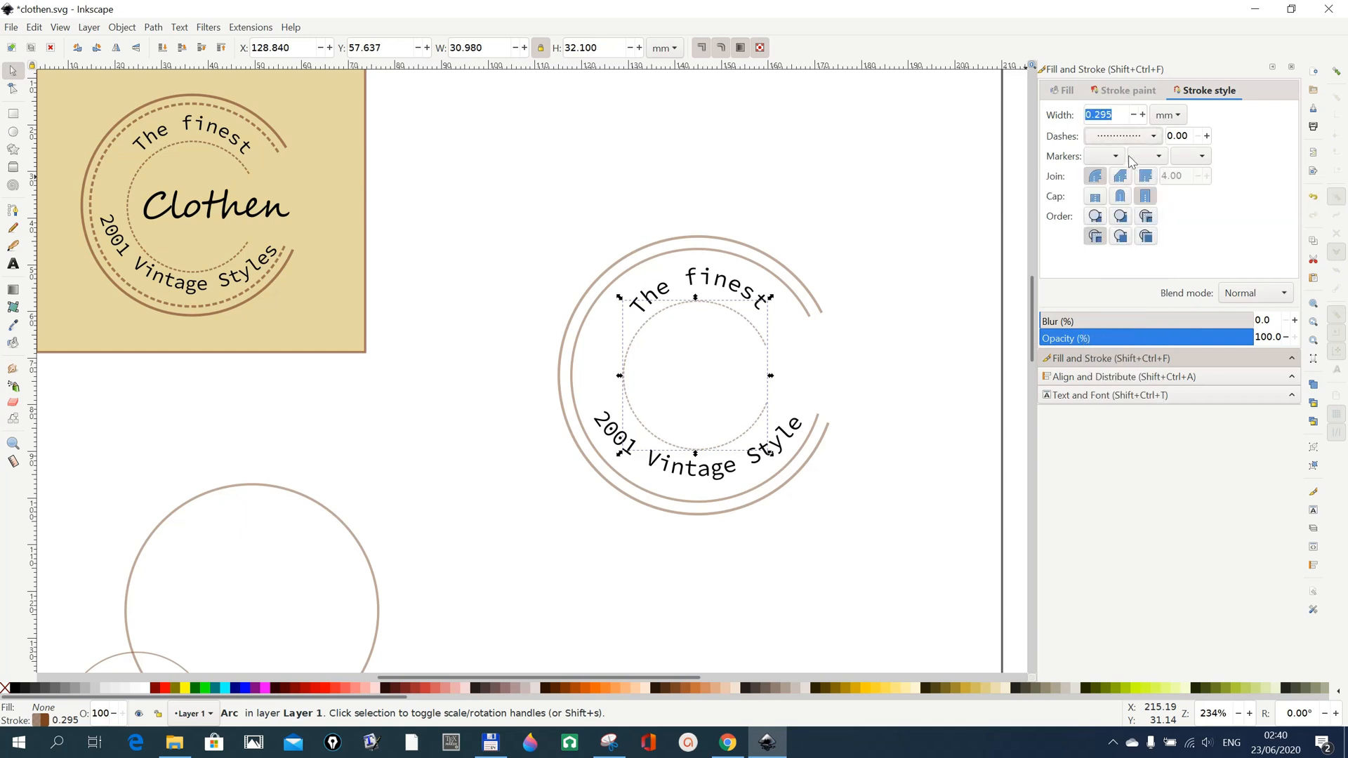
Give the middle arc's stroke a dotted dash pattern spaced slightly wider than the inner arc's, and deselect it.
{"action": "left_click", "coordinate": [807, 311]}
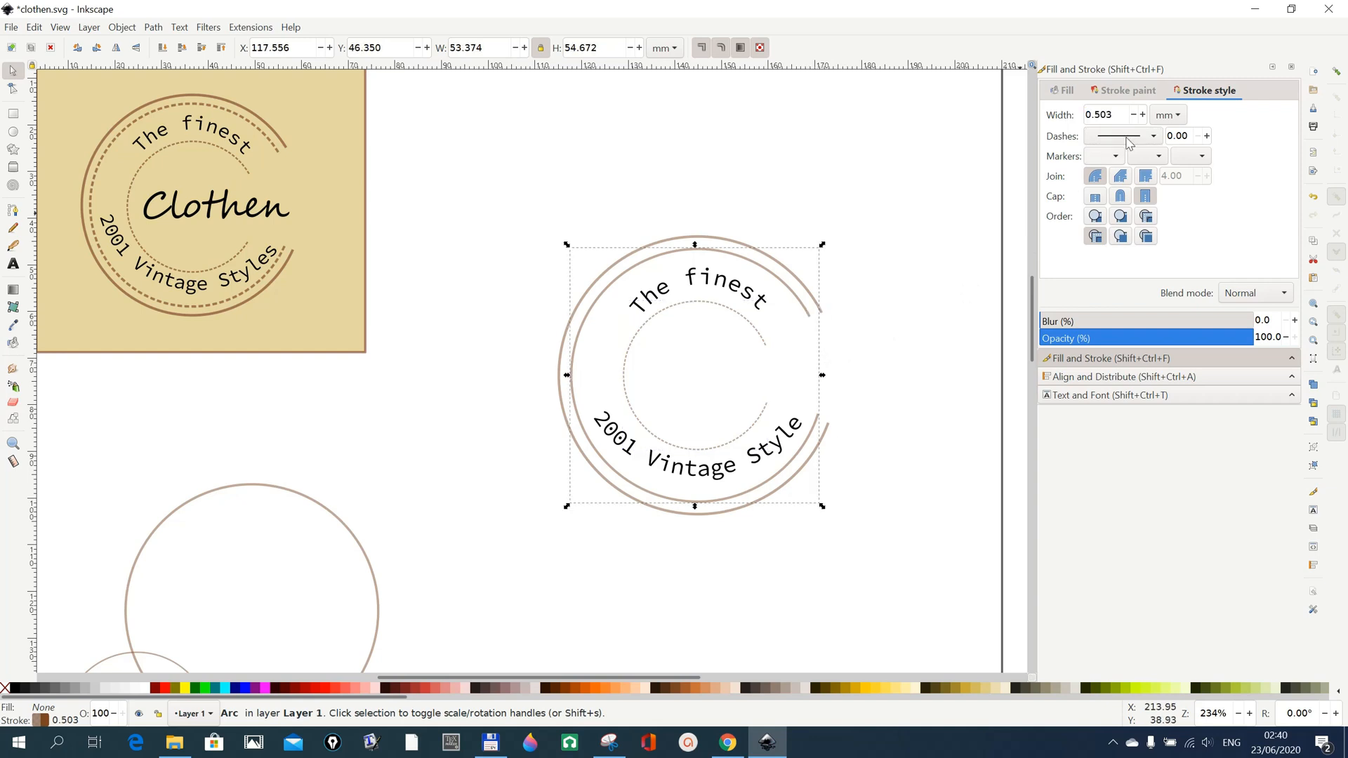
{"action": "left_click", "coordinate": [1155, 137]}
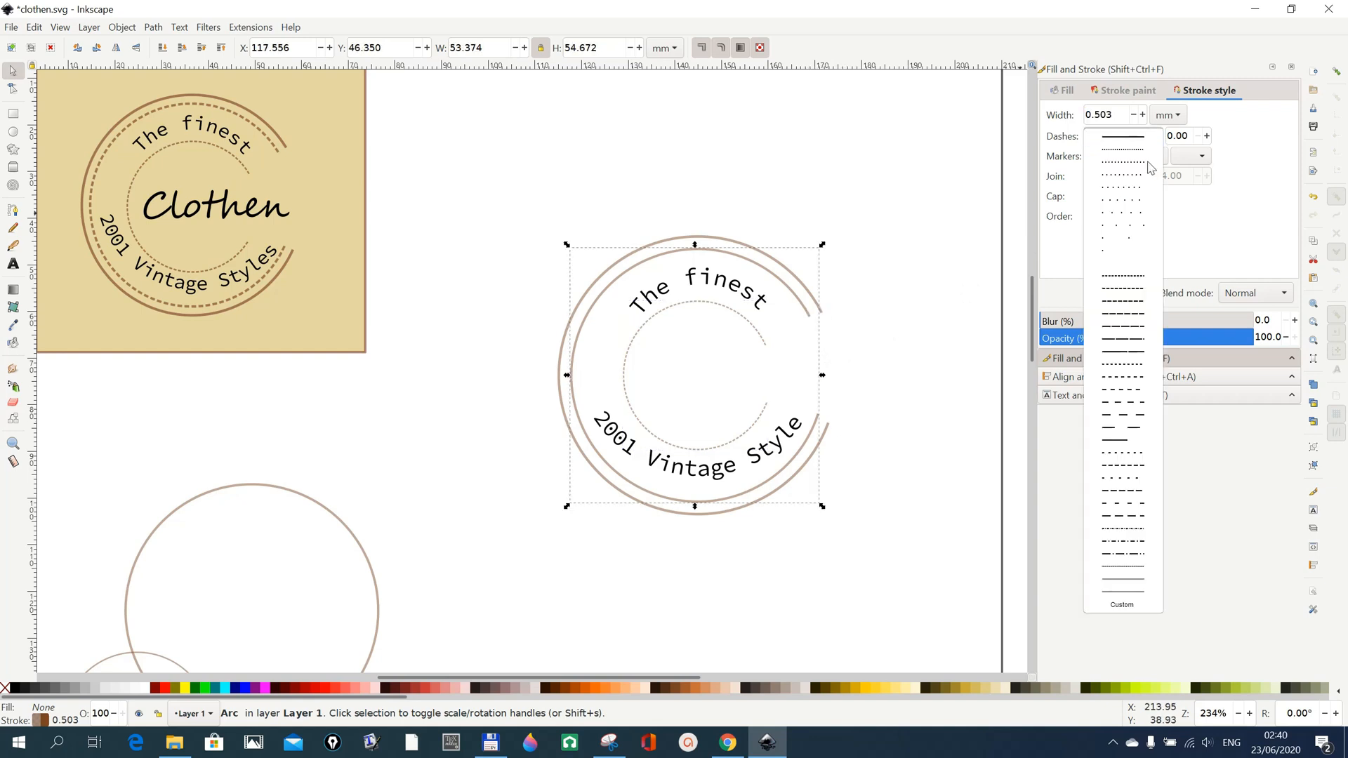
{"action": "left_click", "coordinate": [1147, 152]}
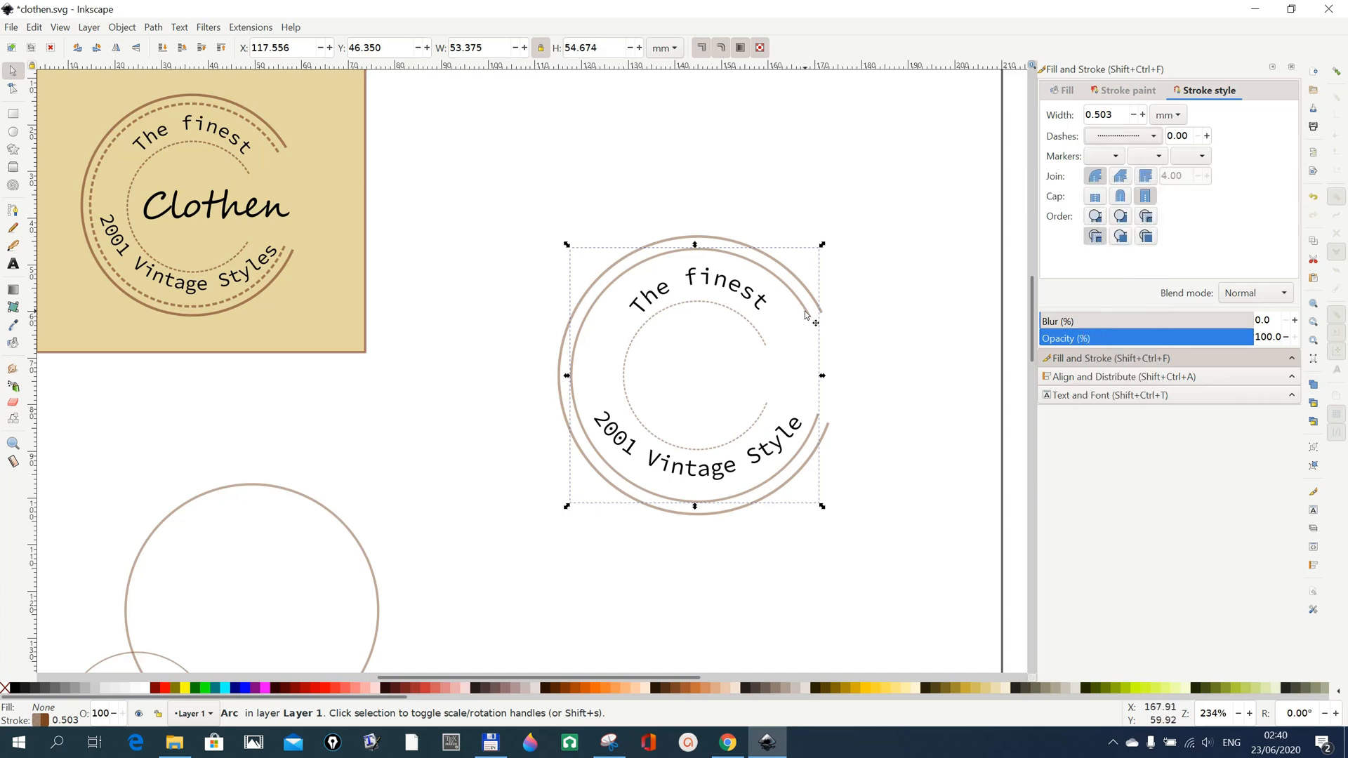
{"action": "left_click", "coordinate": [1159, 137]}
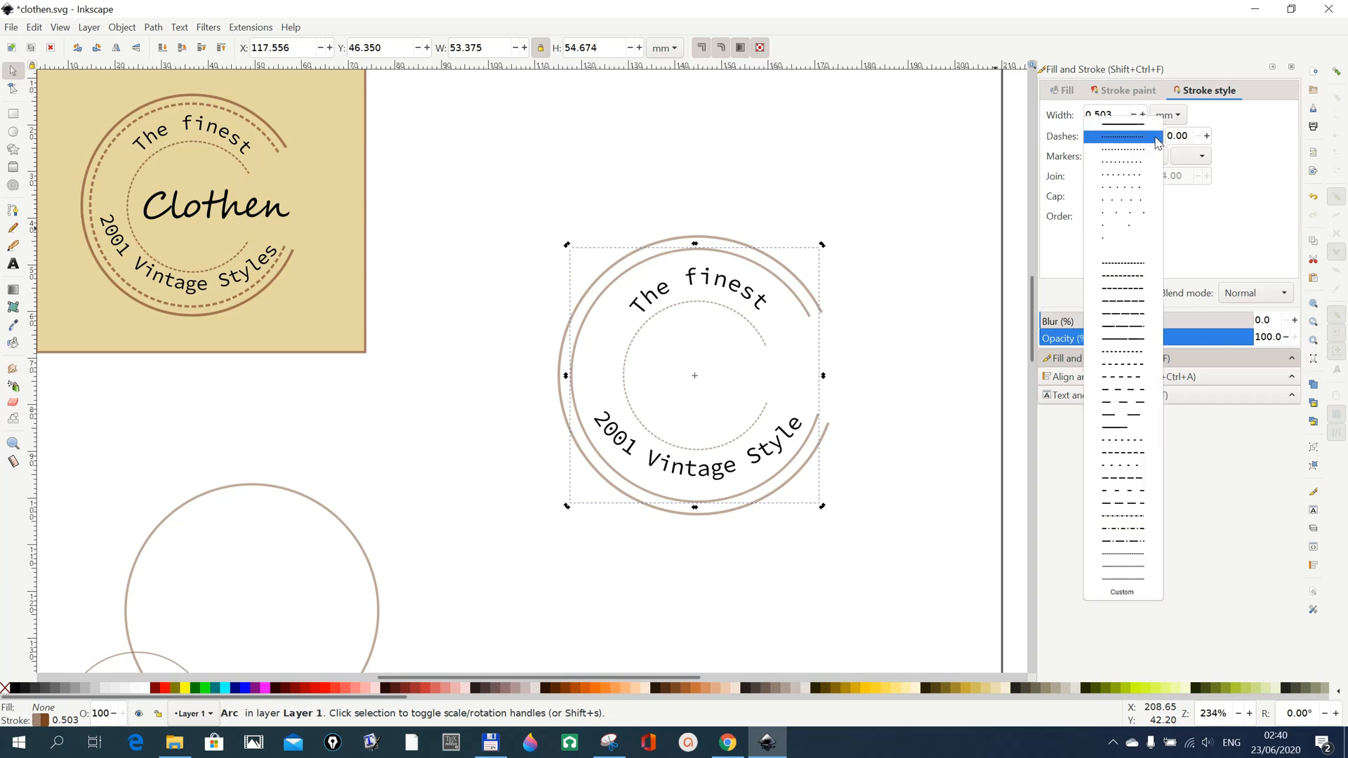
{"action": "left_click", "coordinate": [1132, 169]}
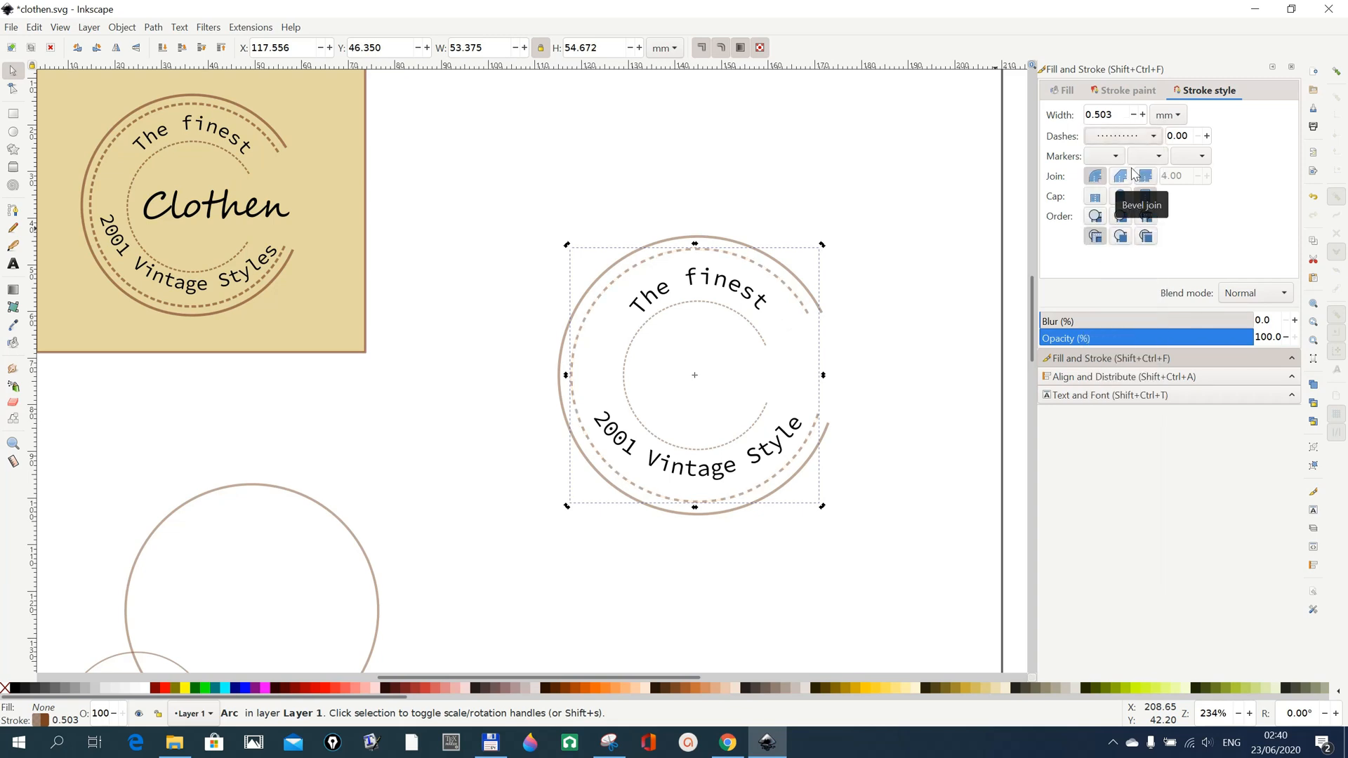
{"action": "left_click", "coordinate": [1156, 138]}
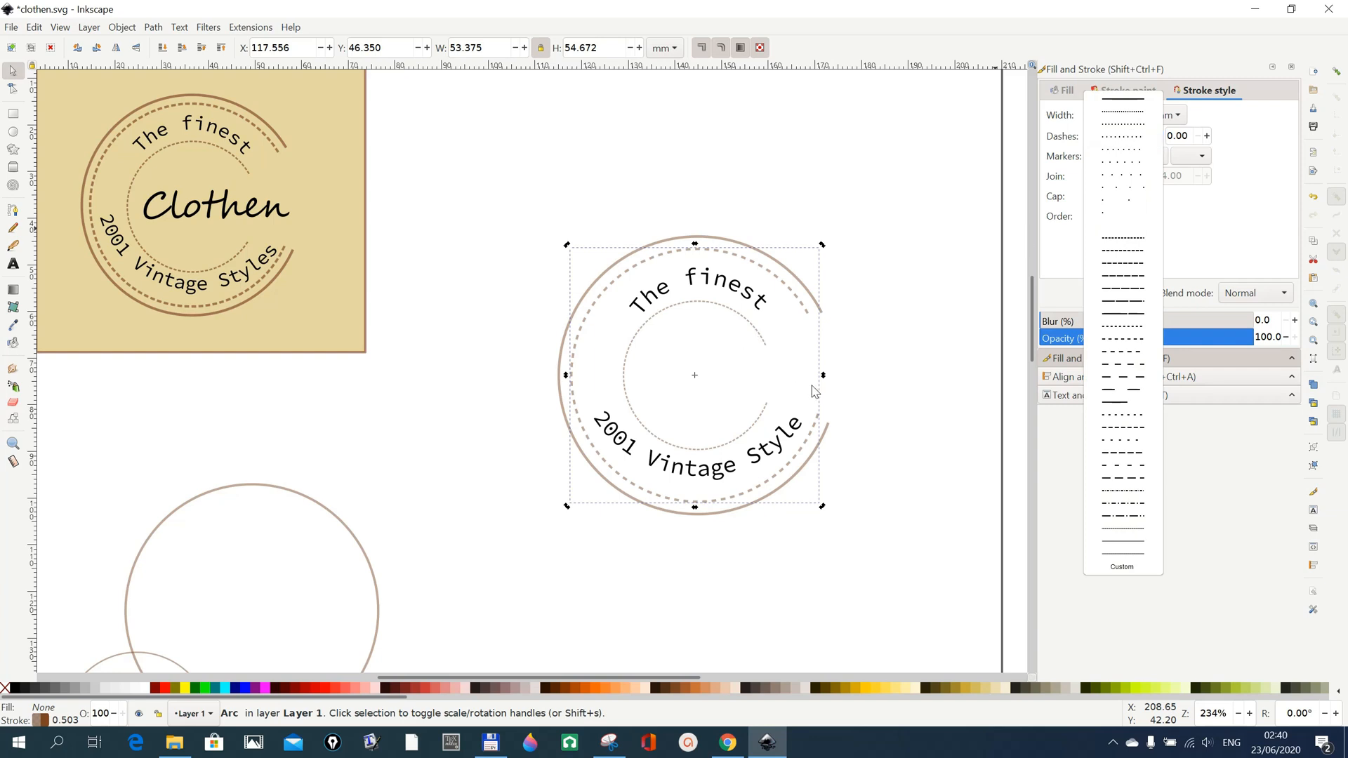
{"action": "left_click", "coordinate": [901, 427]}
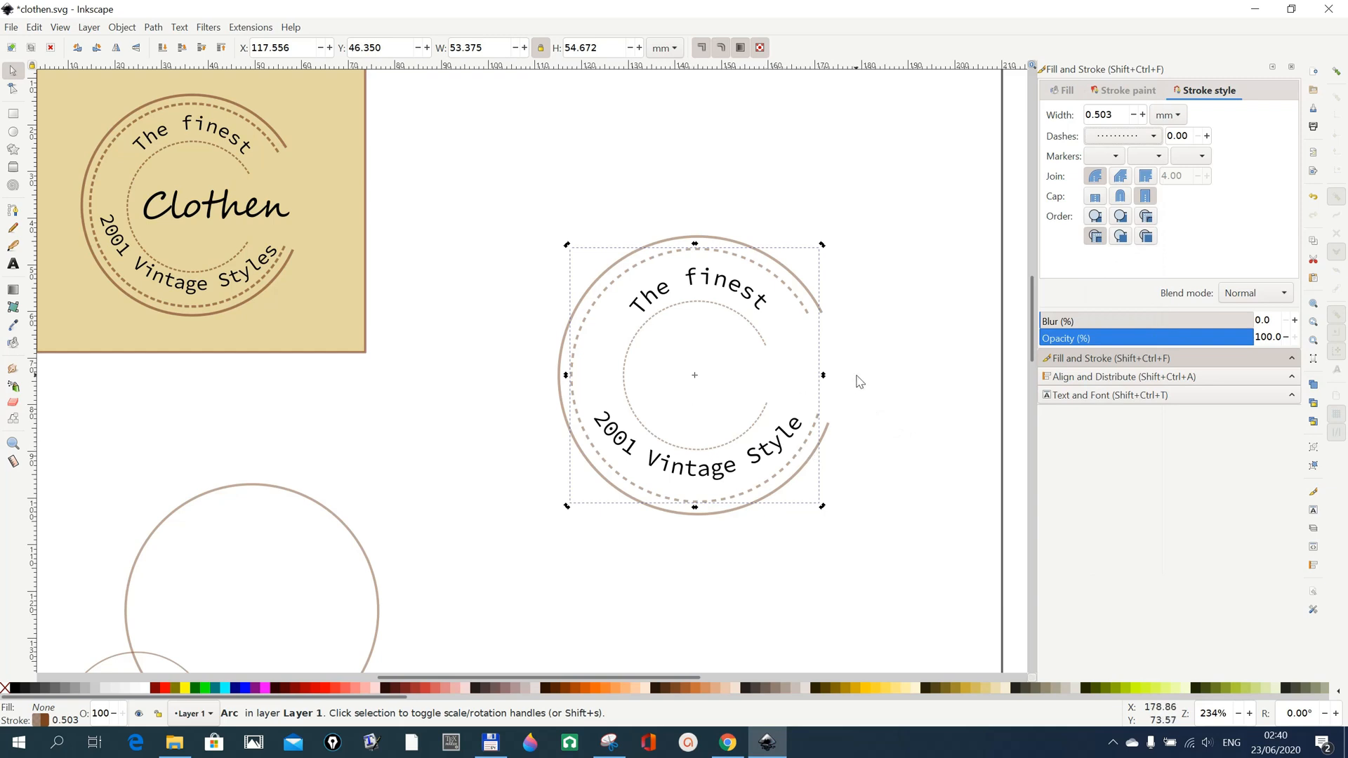
{"action": "left_click", "coordinate": [884, 477]}
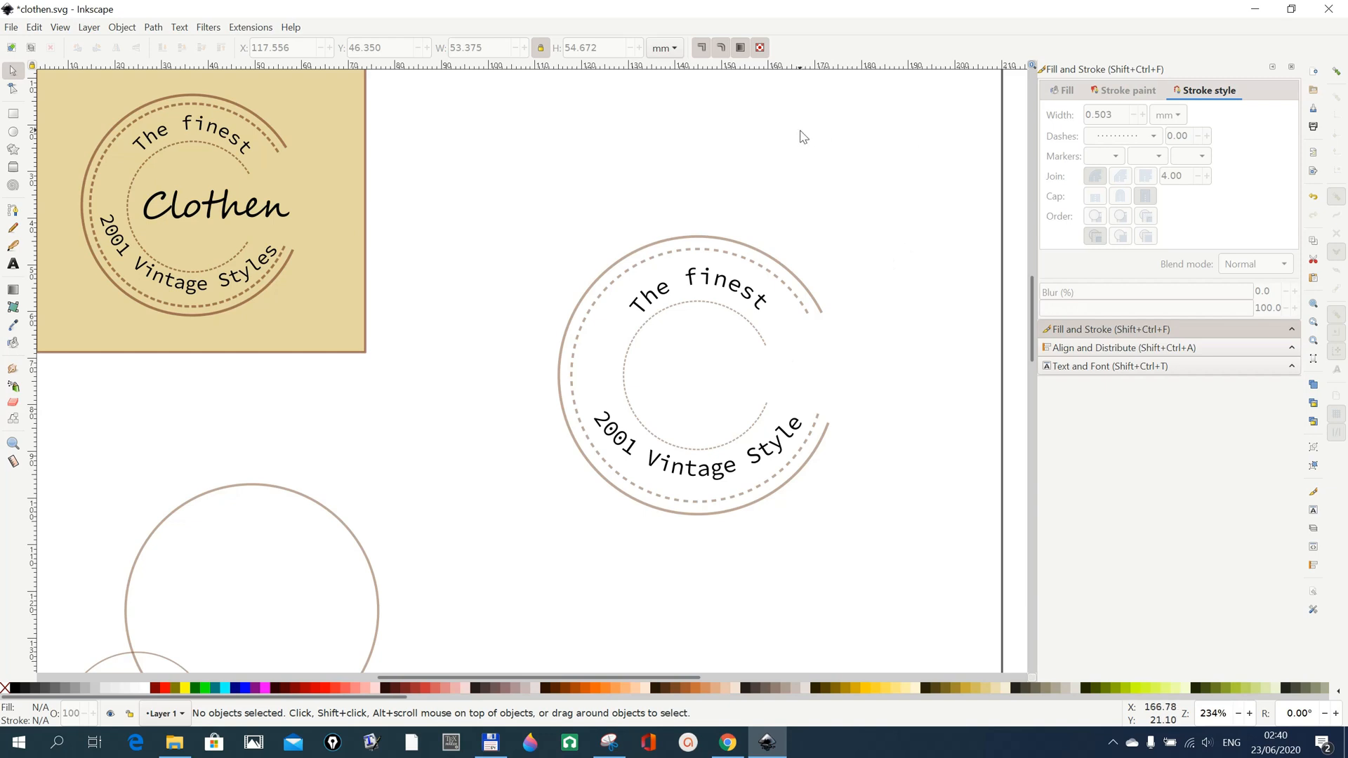
Choose Segoe Script in the Normal style as the text font and set it as the default.
{"action": "left_click", "coordinate": [1089, 368]}
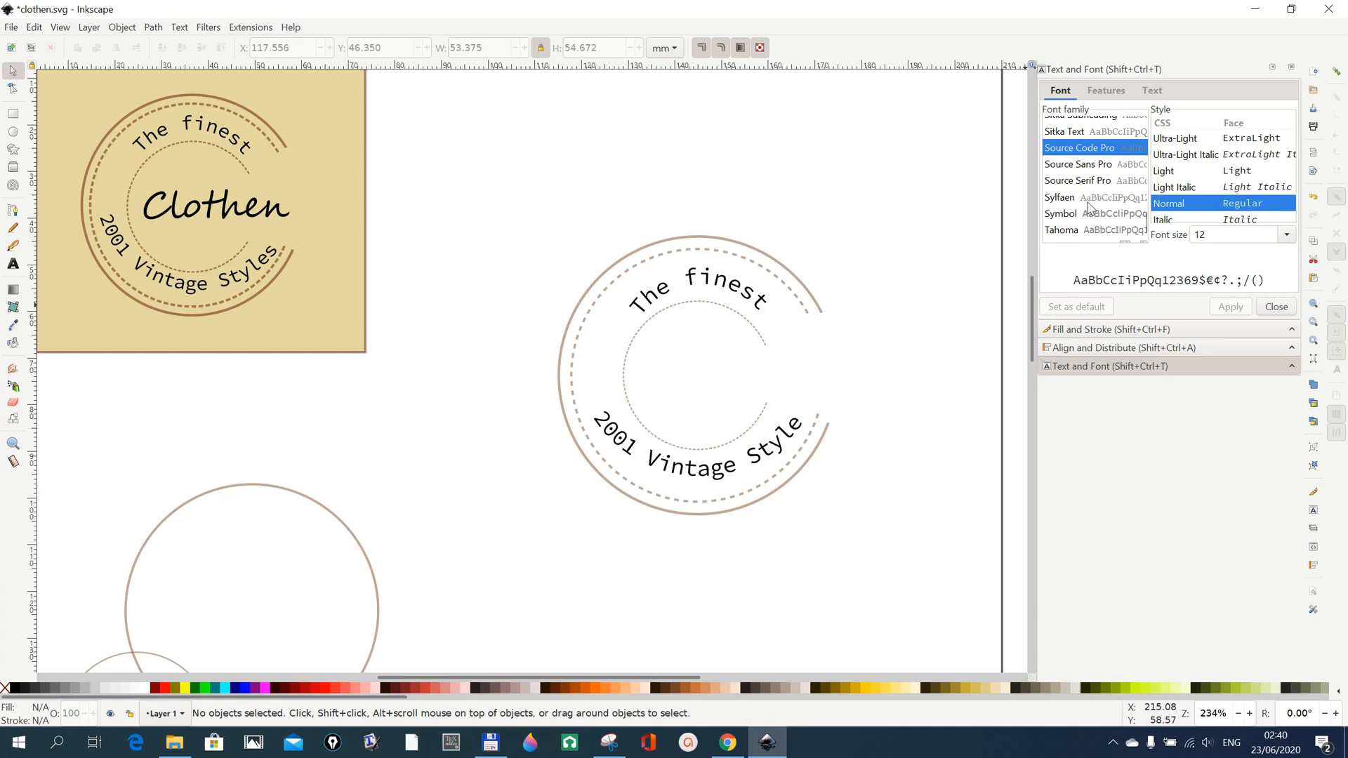
{"action": "scroll", "coordinate": [1087, 202], "scroll_direction": "up", "scroll_amount": 1}
{"action": "scroll", "coordinate": [1088, 202], "scroll_direction": "up", "scroll_amount": 8}
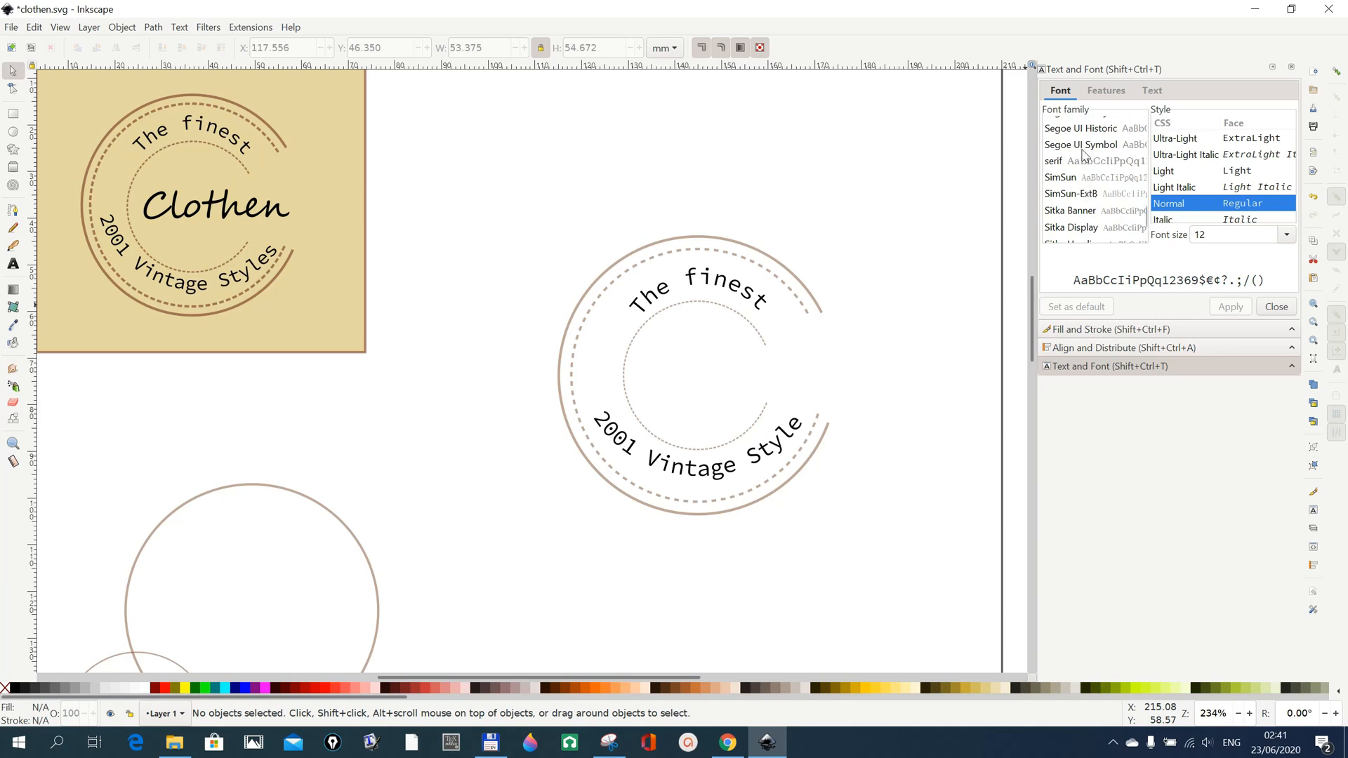
{"action": "scroll", "coordinate": [1083, 152], "scroll_direction": "up", "scroll_amount": 1}
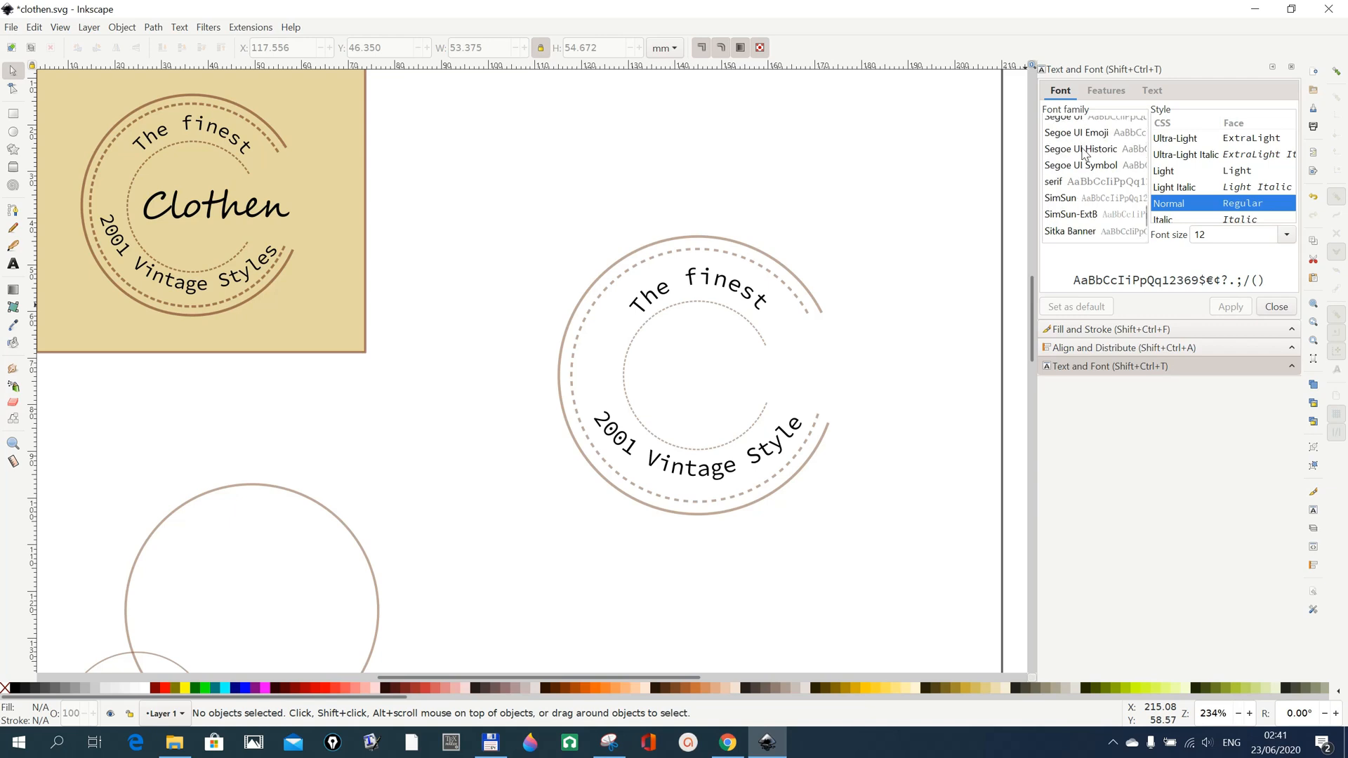
{"action": "scroll", "coordinate": [1083, 152], "scroll_direction": "up", "scroll_amount": 1}
{"action": "scroll", "coordinate": [1085, 156], "scroll_direction": "up", "scroll_amount": 1}
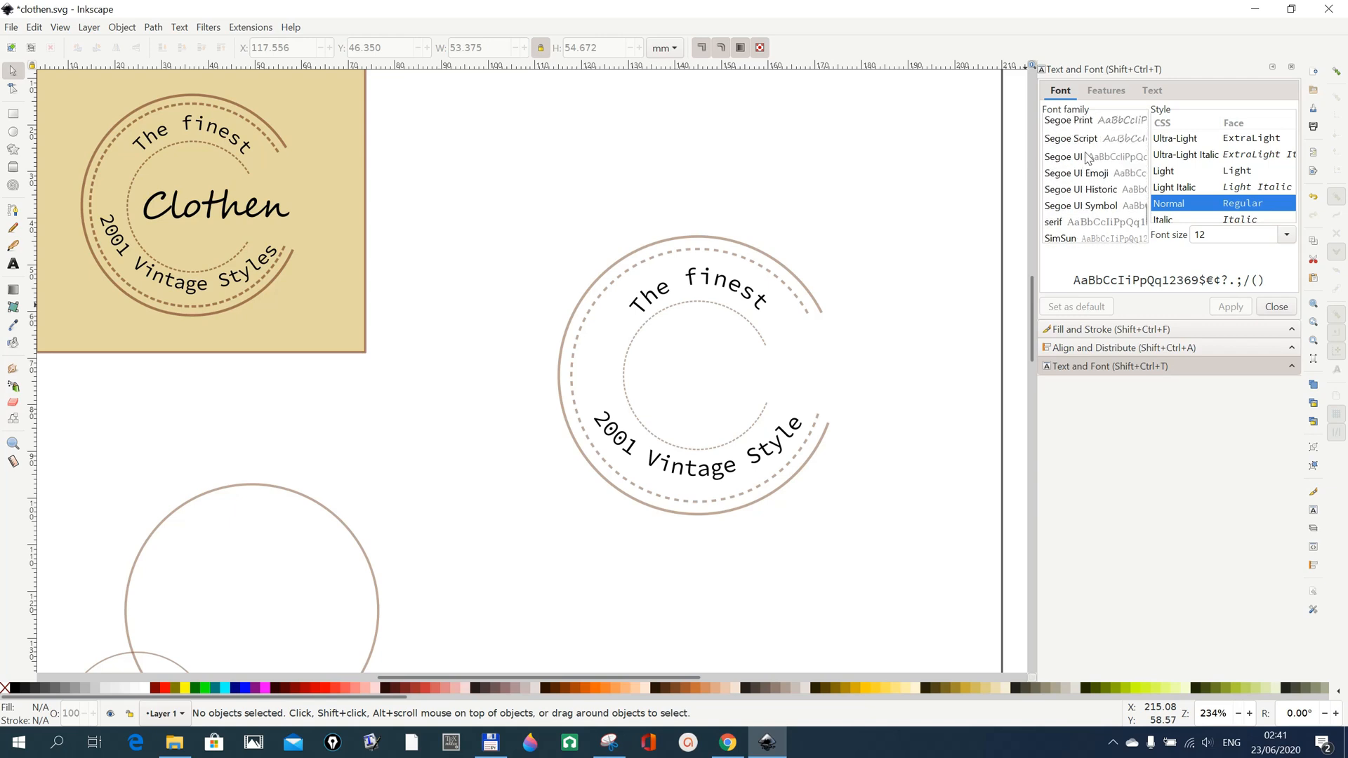
{"action": "left_click", "coordinate": [1085, 144]}
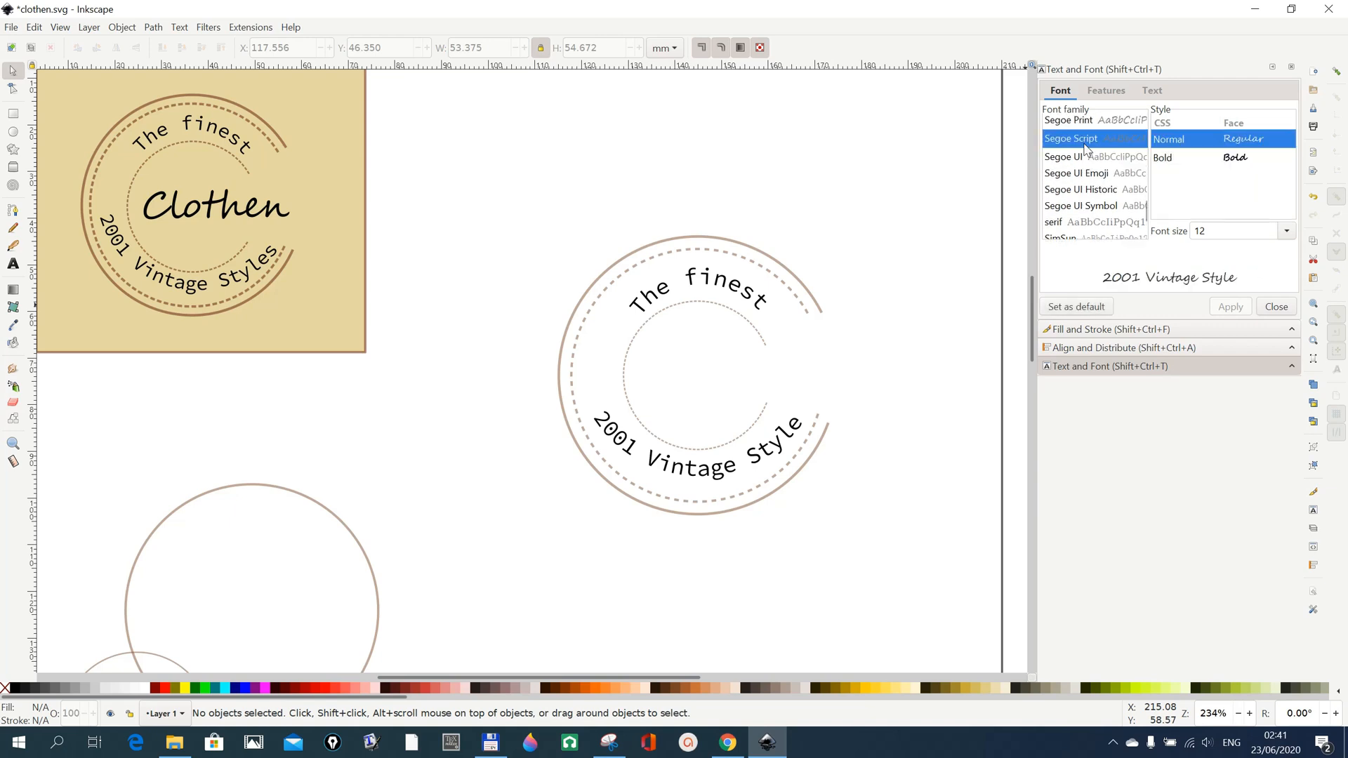
{"action": "left_click", "coordinate": [1081, 307]}
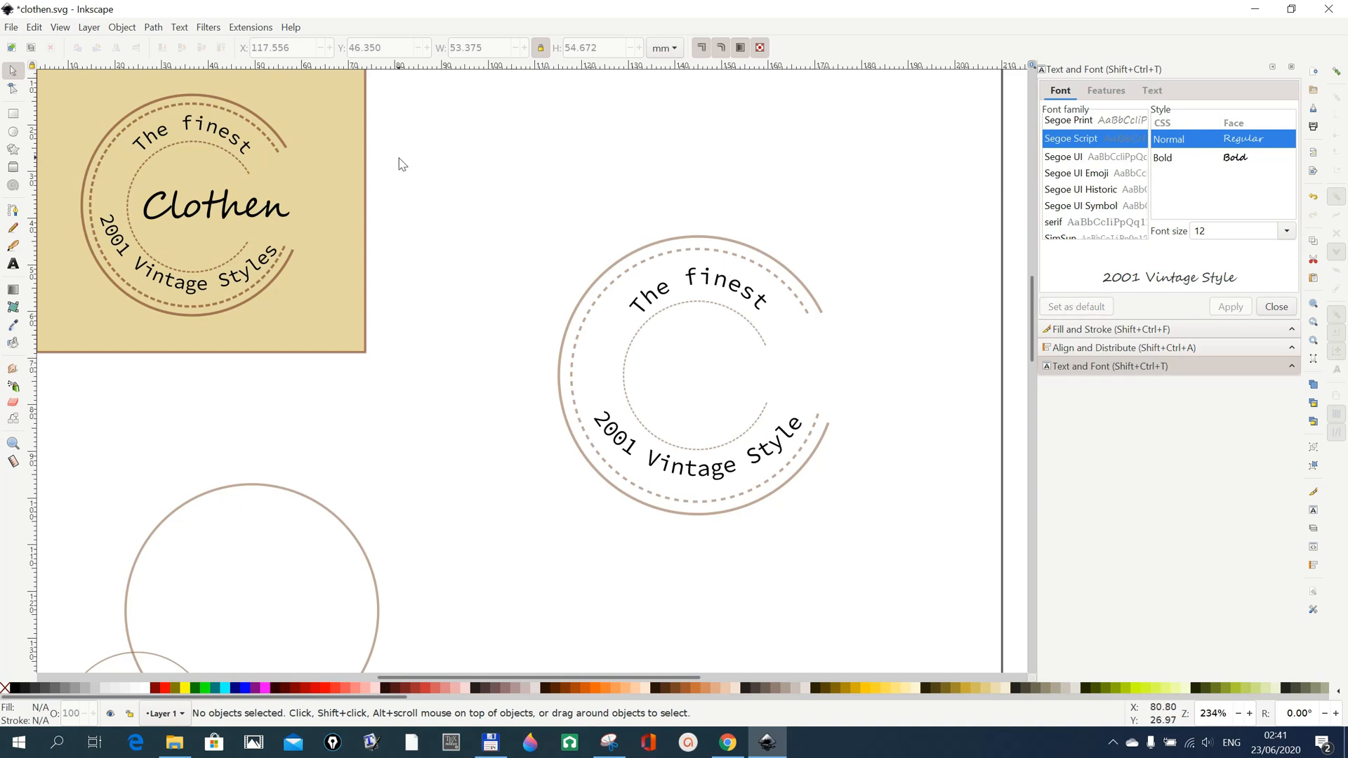
Add the text "Clothen" in Segoe Script above the circular logo and set its font size to 32 pt.
{"action": "left_click", "coordinate": [14, 266]}
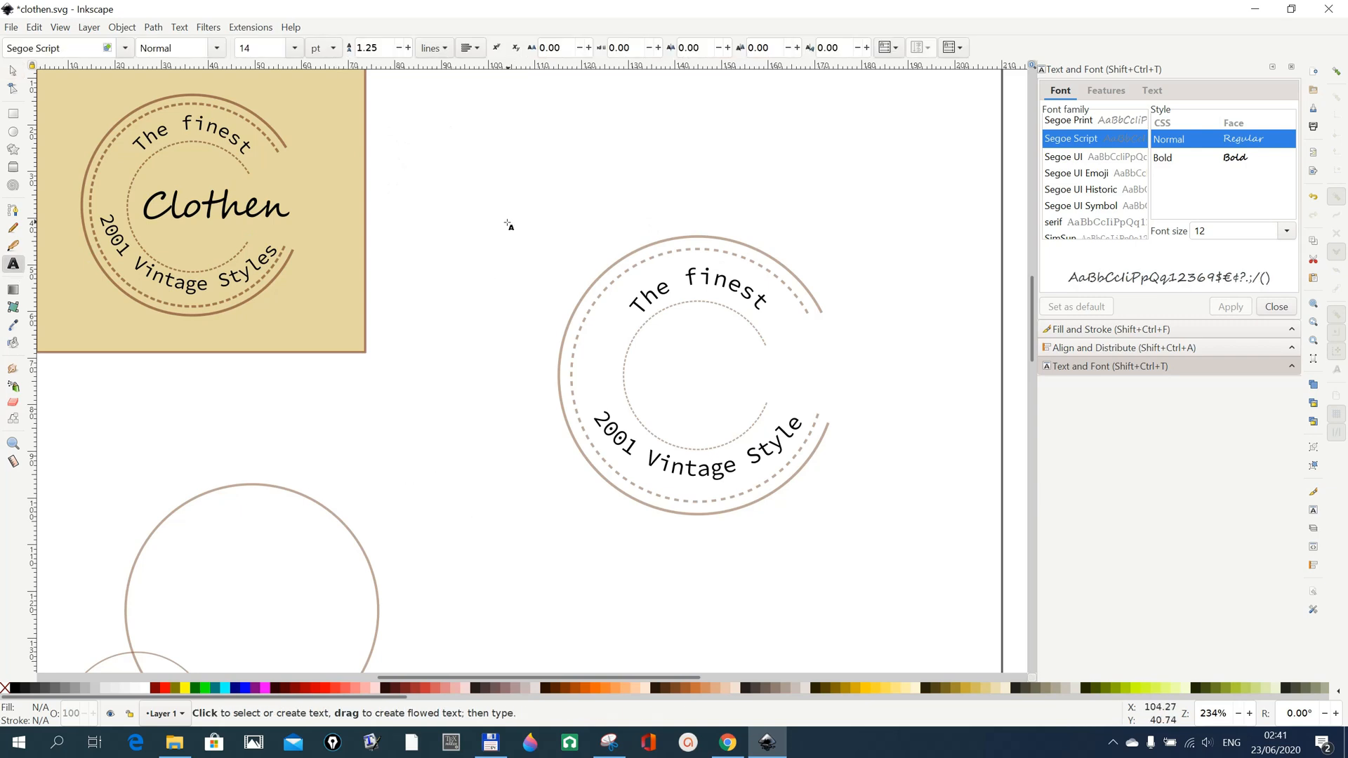
{"action": "left_click", "coordinate": [581, 150]}
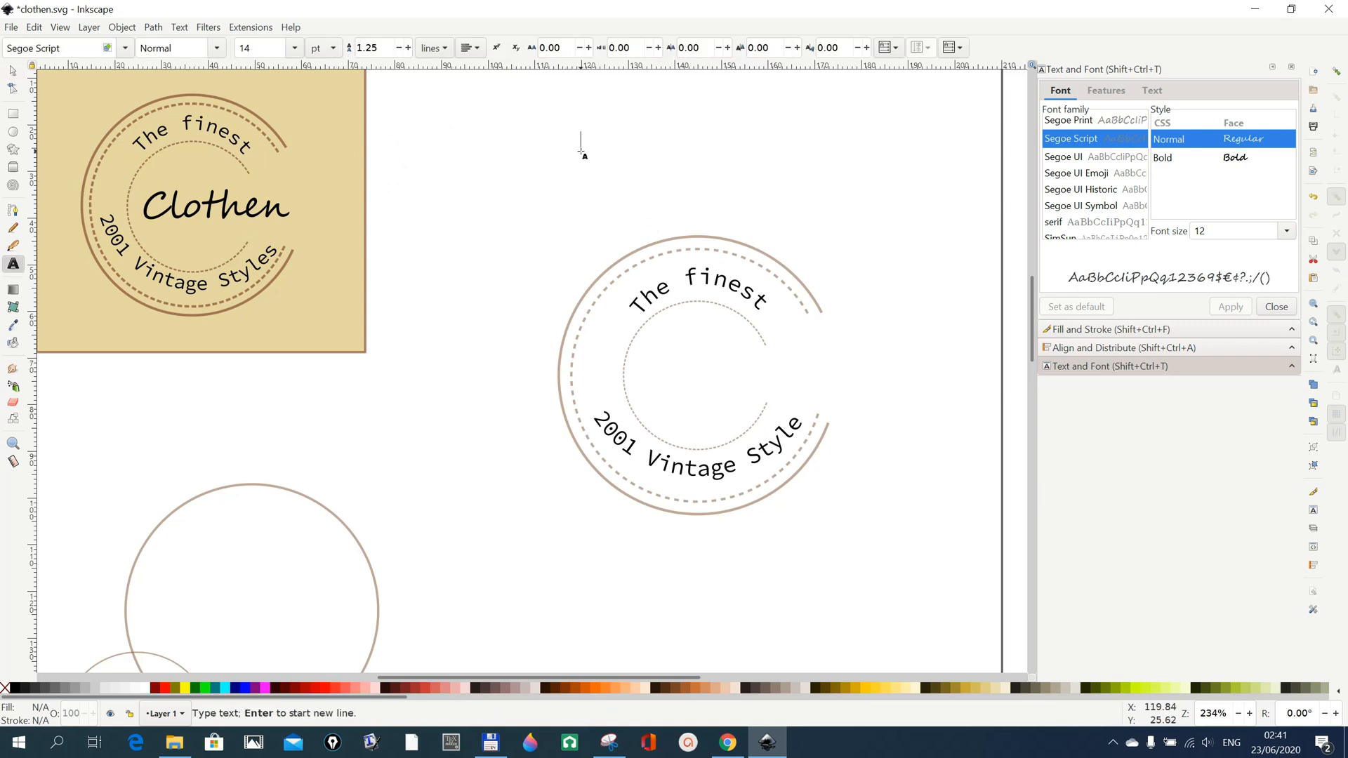
{"action": "type", "text": "Clothe"}
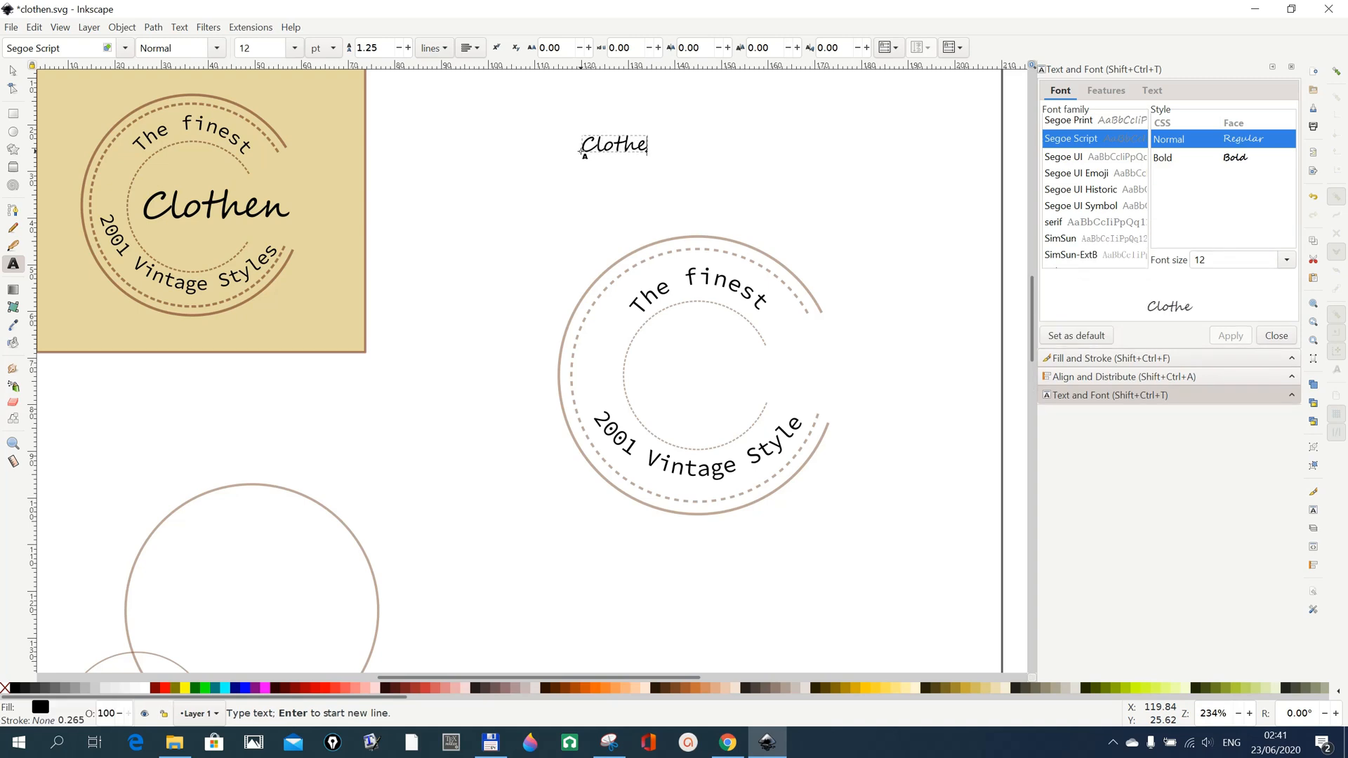
{"action": "type", "text": "n"}
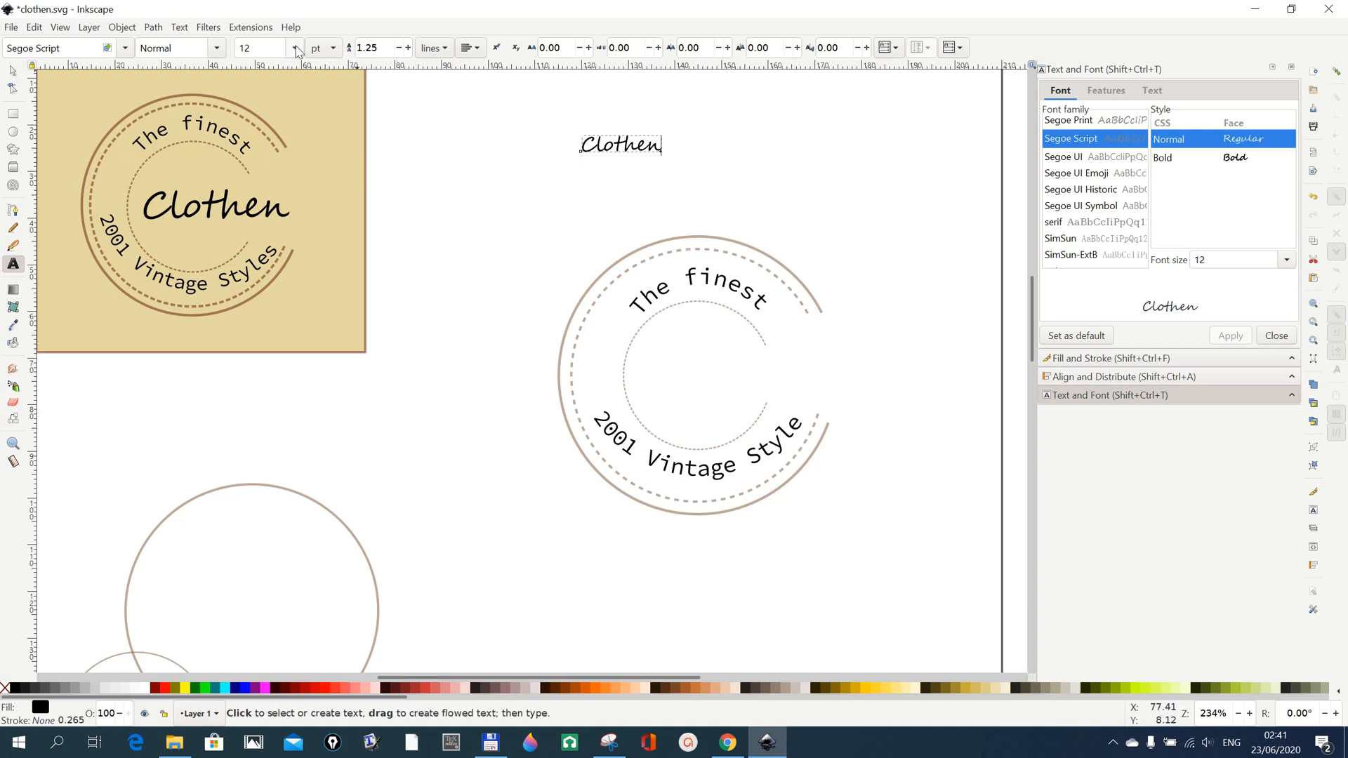
{"action": "left_click", "coordinate": [296, 49]}
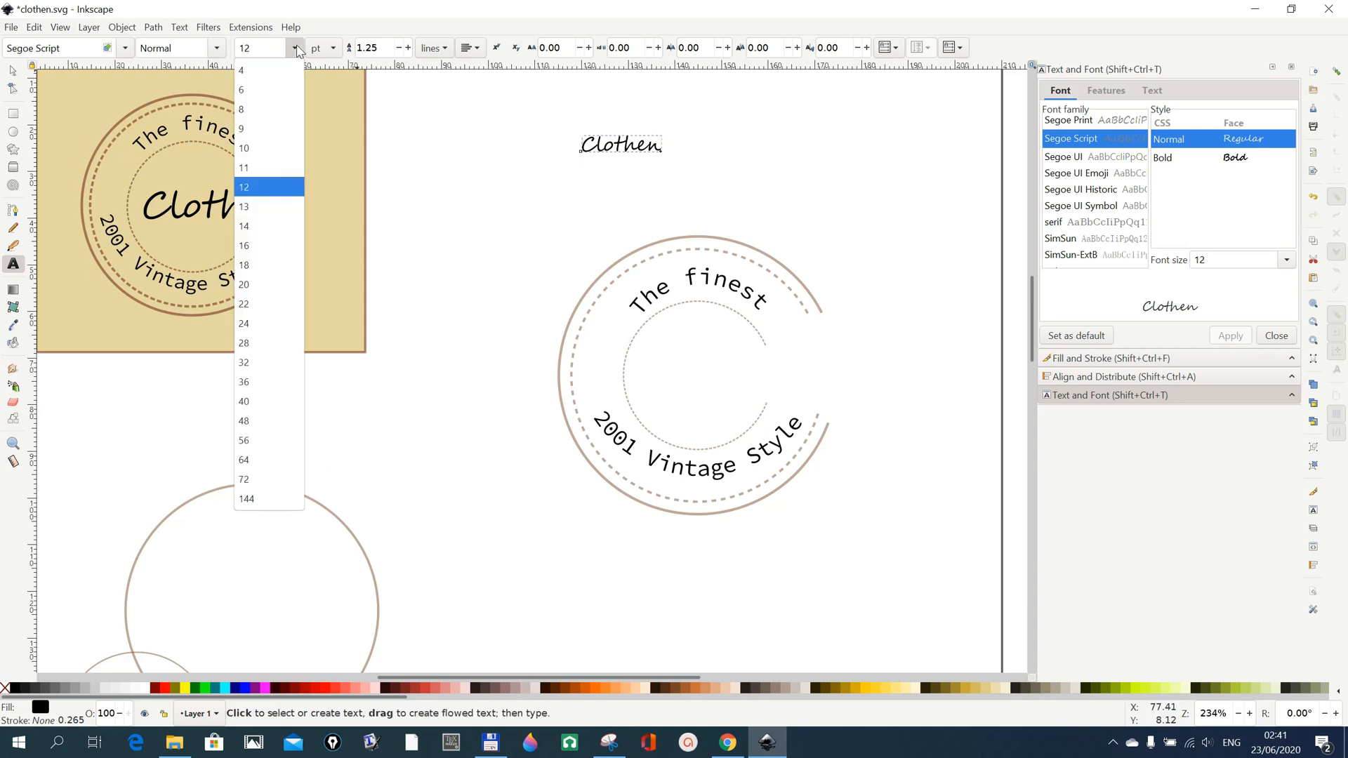
{"action": "left_click", "coordinate": [254, 364]}
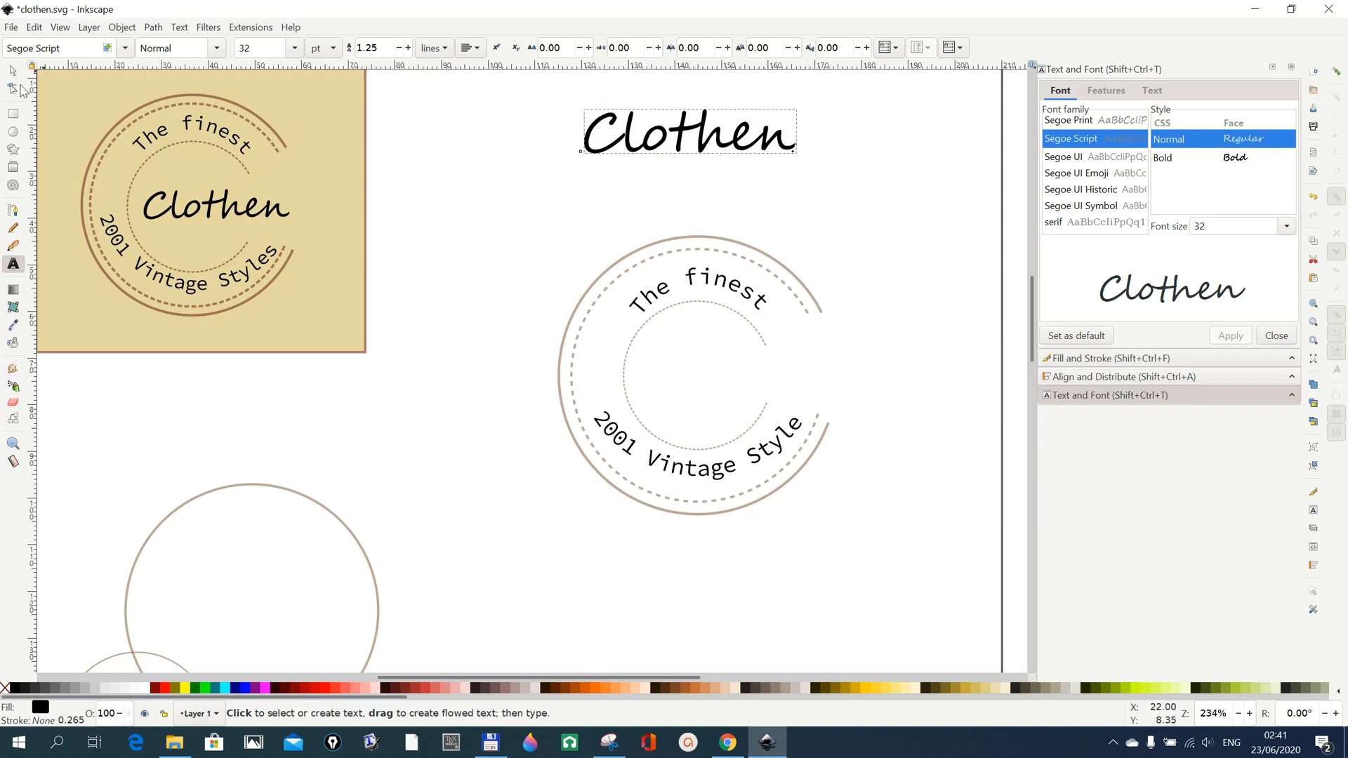
Move the "Clothen" text into the middle of the logo so it extends through the arcs' opening, and deselect it.
{"action": "left_click", "coordinate": [14, 71]}
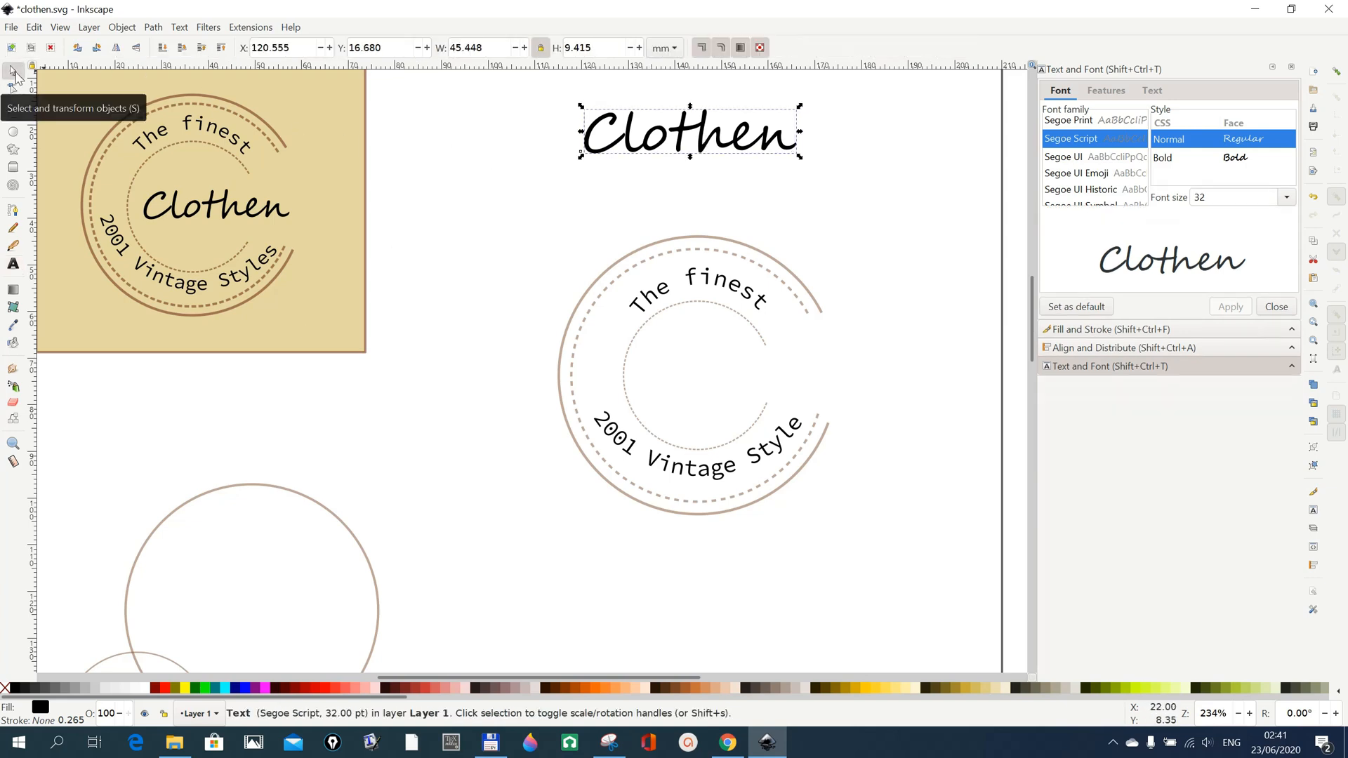
{"action": "left_click_drag", "start_coordinate": [716, 168], "coordinate": [765, 393]}
{"action": "left_click", "coordinate": [812, 561]}
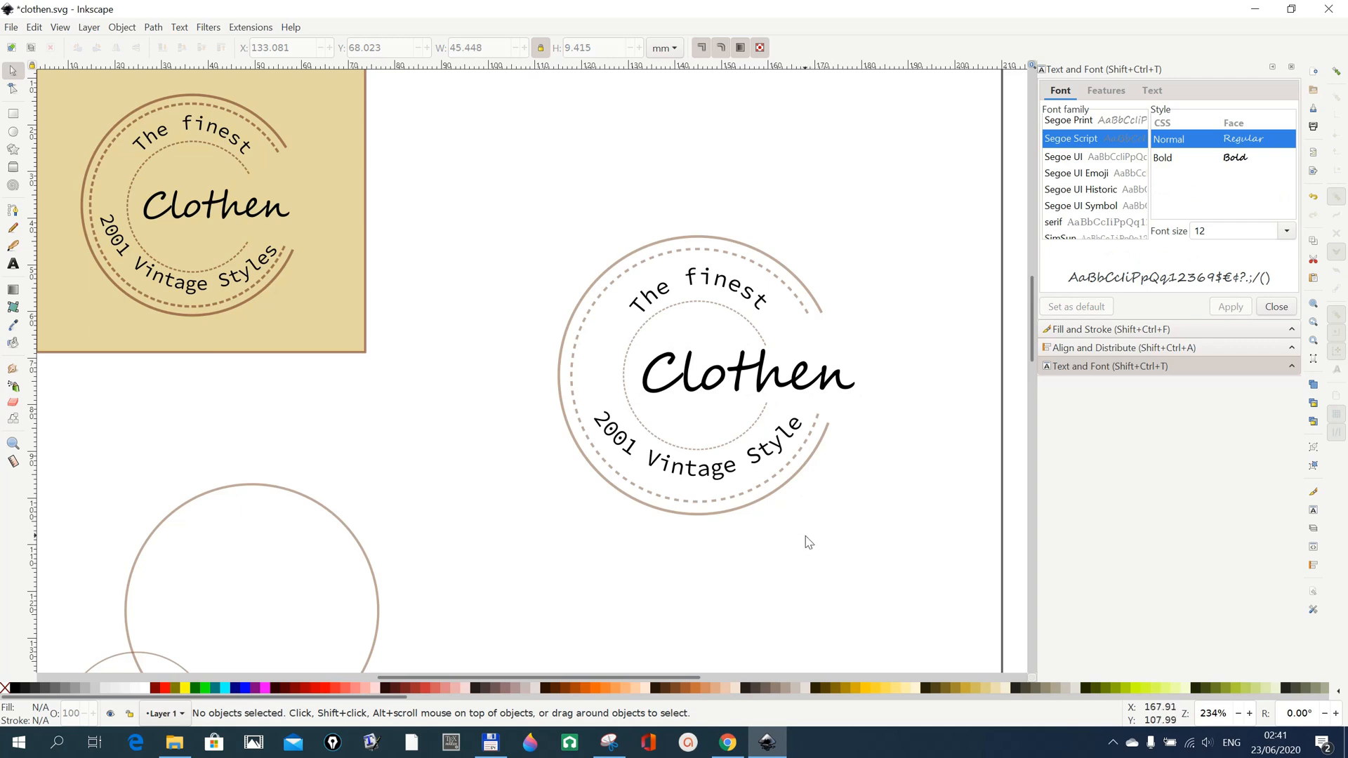
Set the font size of the central "Clothen" text to 28 pt and deselect it.
{"action": "left_click", "coordinate": [830, 385]}
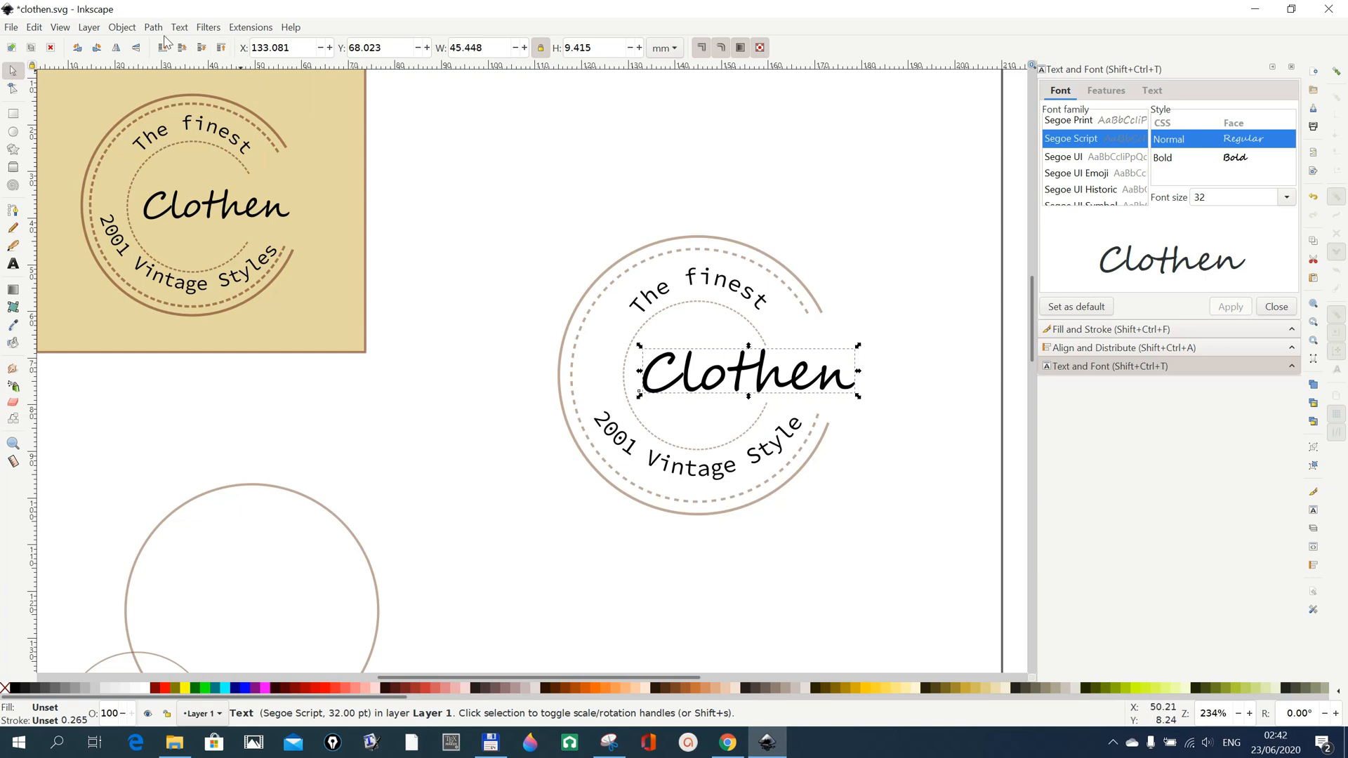
{"action": "double_click", "coordinate": [695, 377]}
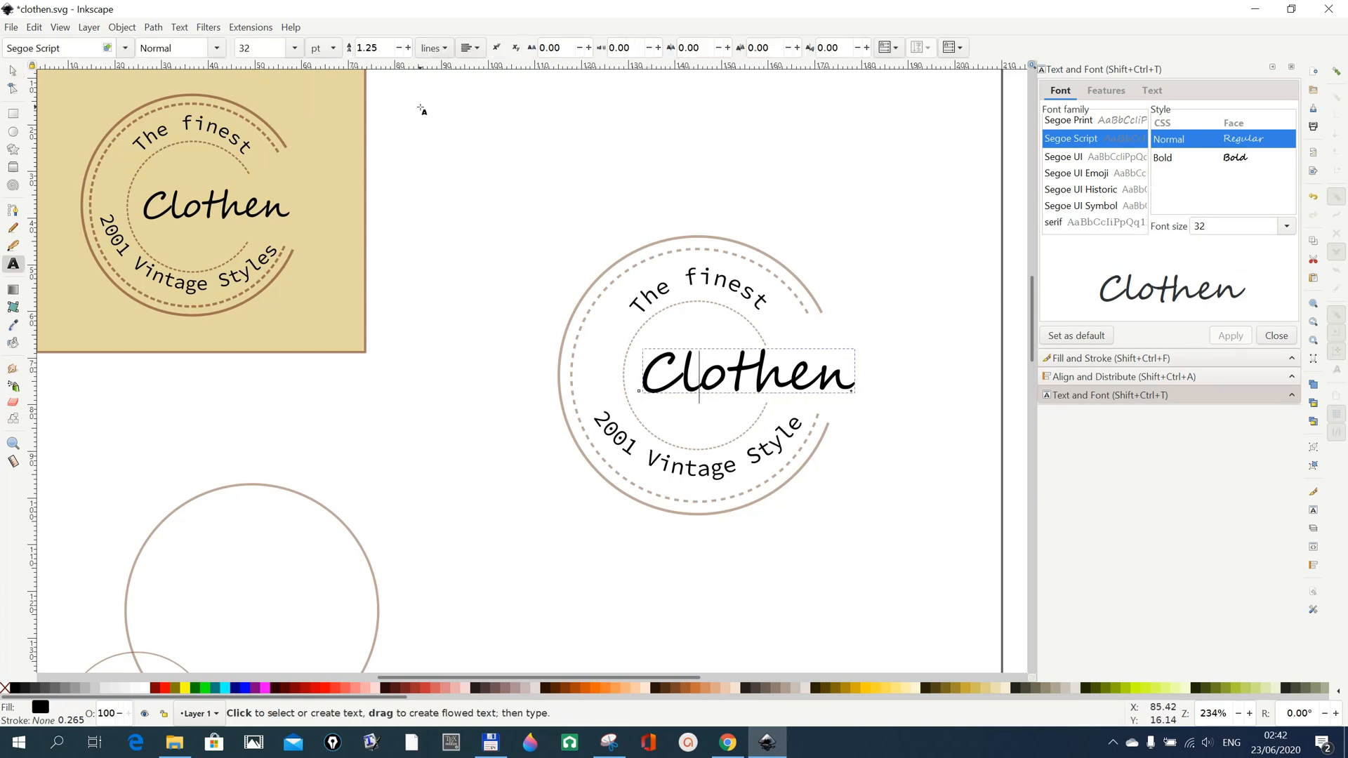
{"action": "left_click", "coordinate": [294, 48]}
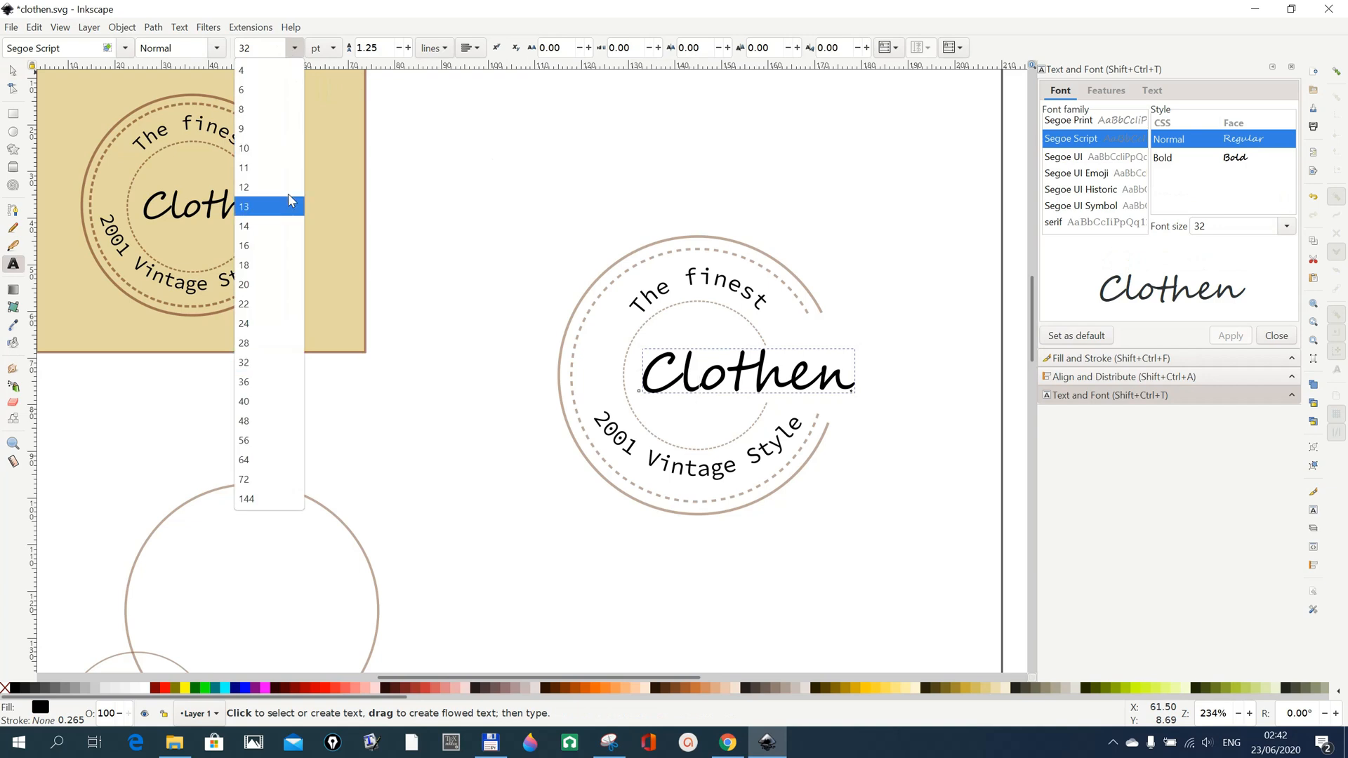
{"action": "left_click", "coordinate": [248, 345]}
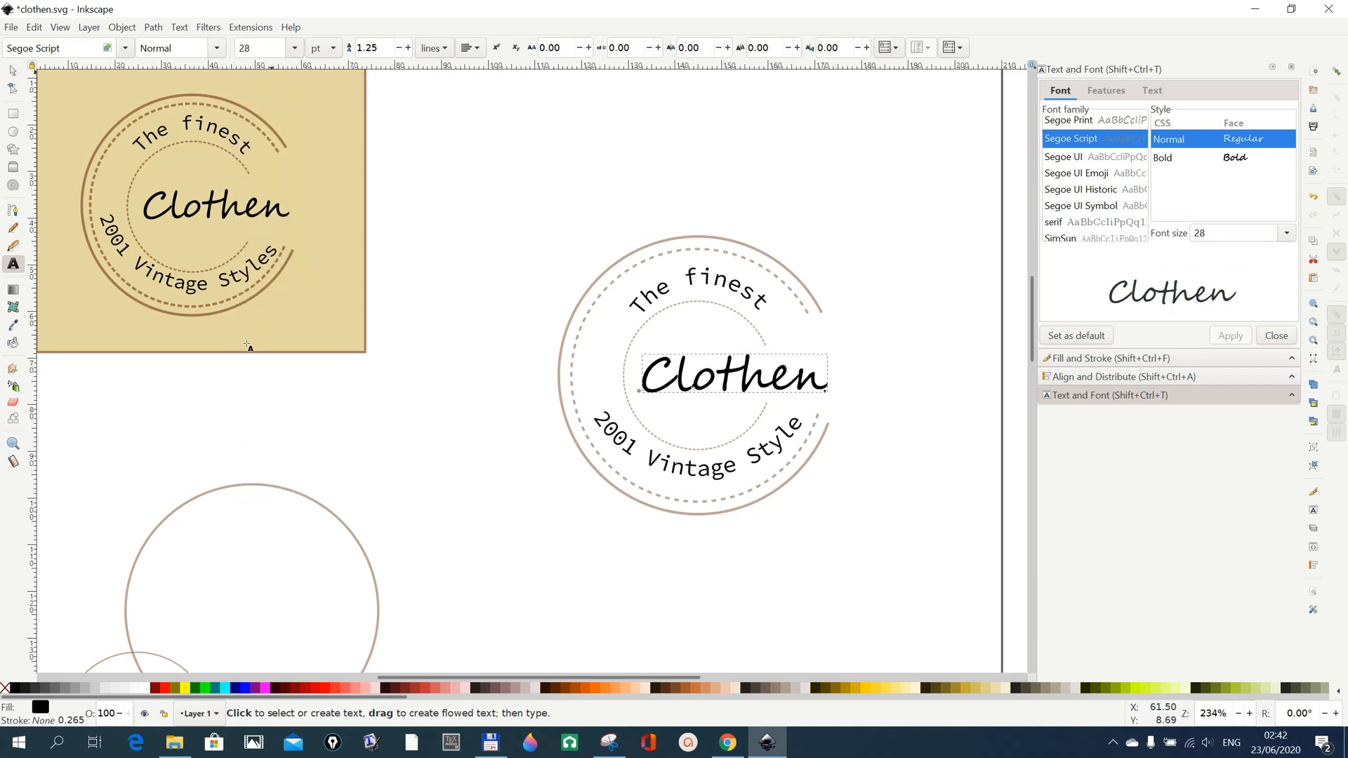
{"action": "left_click", "coordinate": [471, 500]}
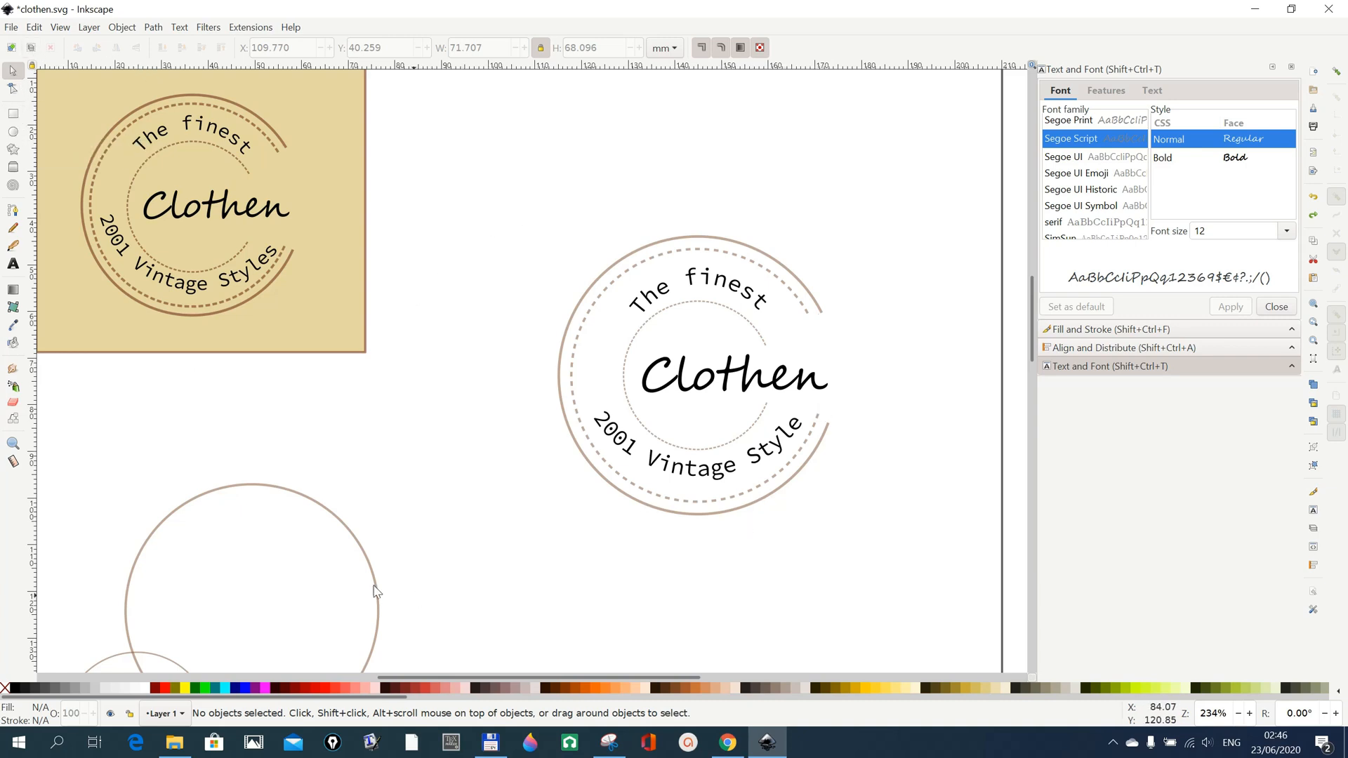
Draw a background rectangle about 74 by 71 mm with a sandy yellow fill, covering the whole new circular logo.
{"action": "left_click", "coordinate": [13, 113]}
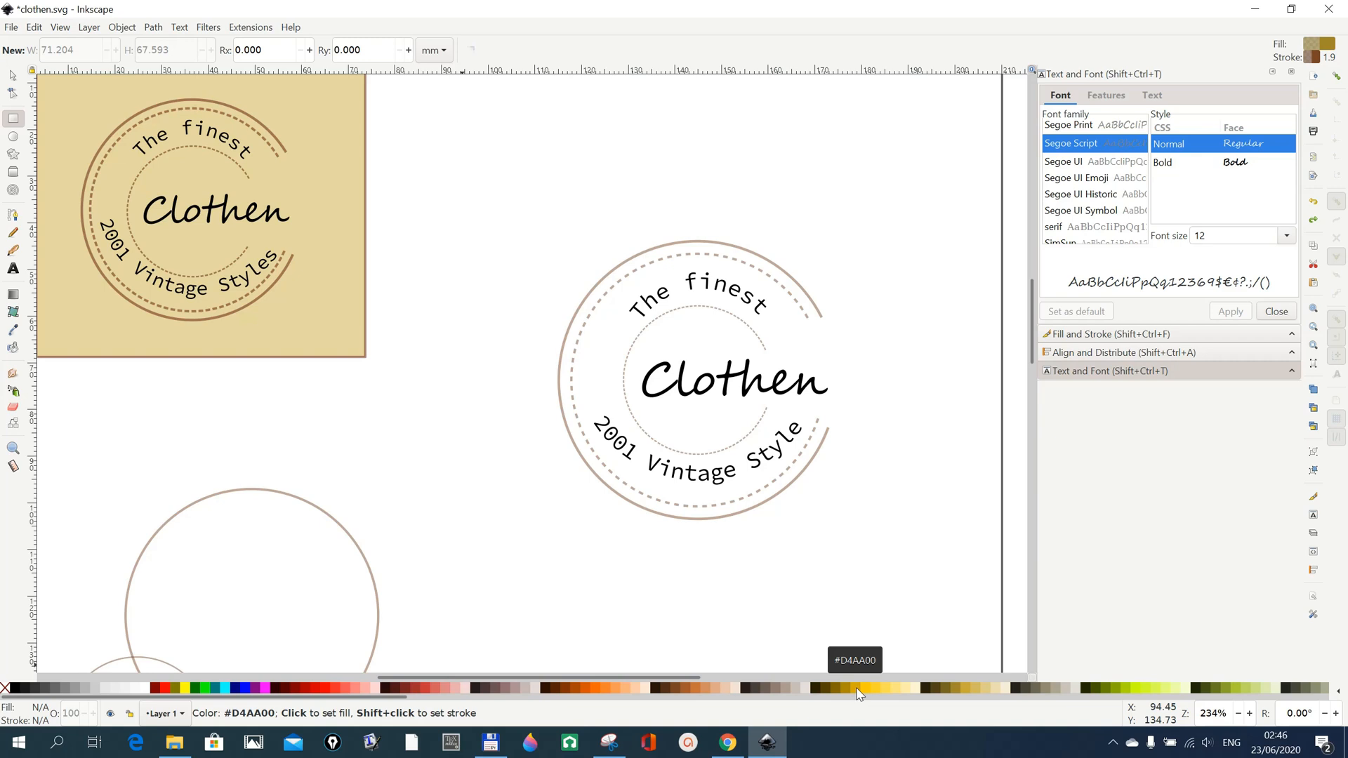
{"action": "left_click", "coordinate": [967, 694]}
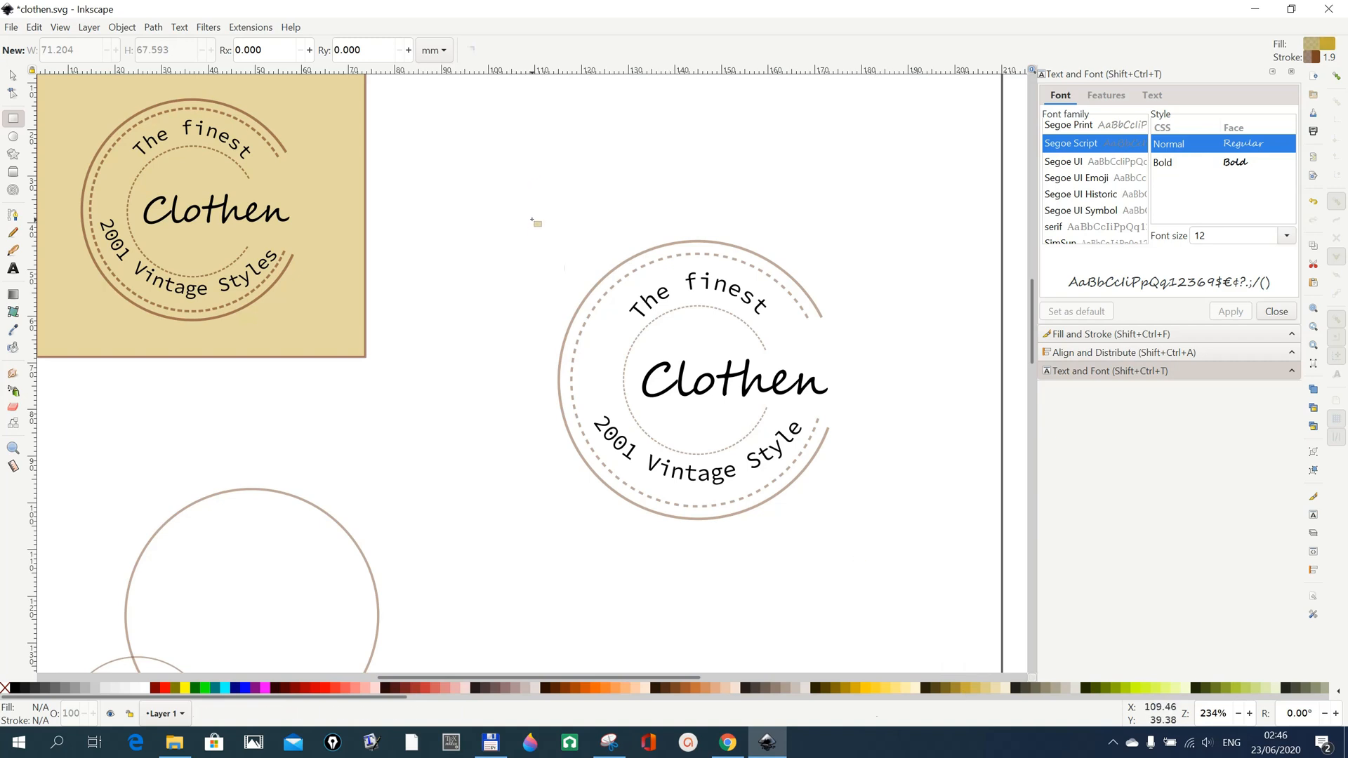
{"action": "mouse_move", "coordinate": [532, 219]}
{"action": "left_mouse_down"}
{"action": "mouse_move", "coordinate": [667, 395]}
{"action": "mouse_move", "coordinate": [787, 506]}
{"action": "mouse_move", "coordinate": [879, 551]}
{"action": "left_mouse_up"}
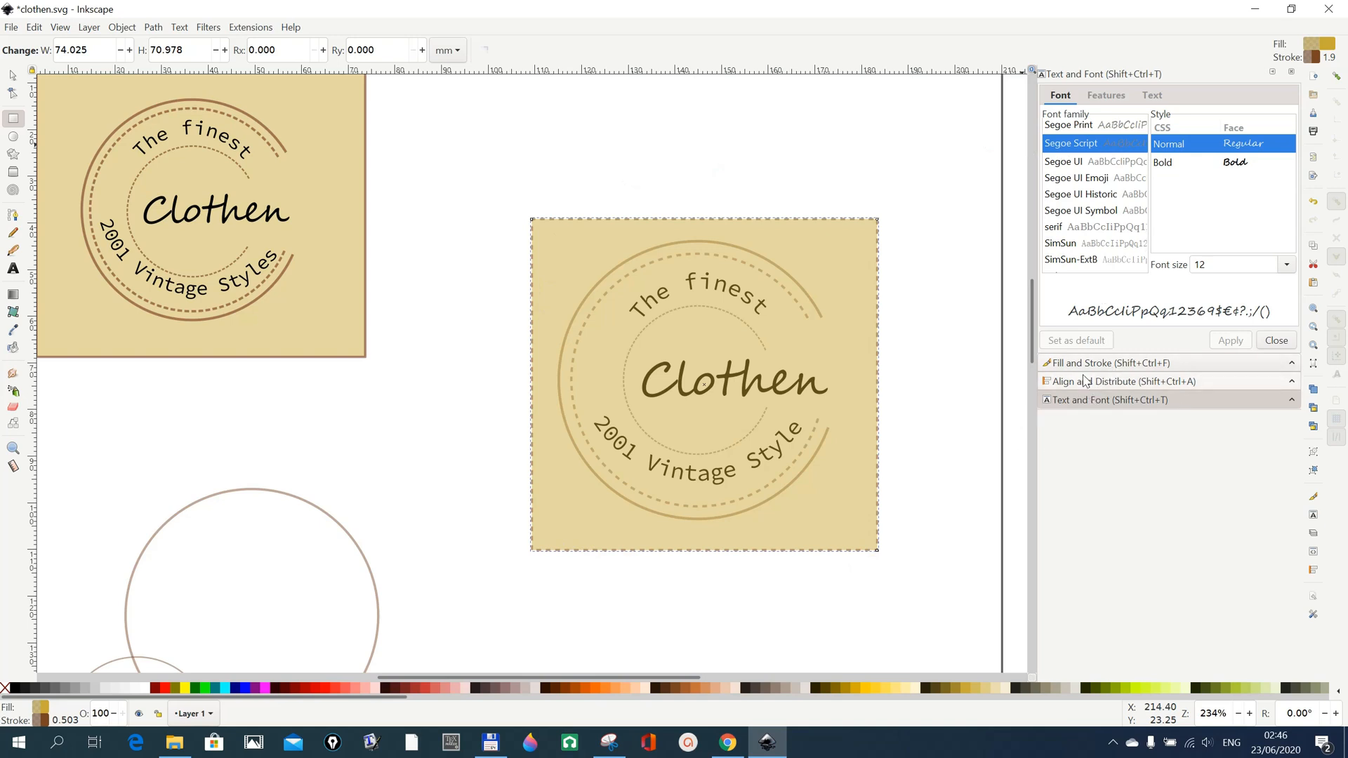
Give the background rectangle a solid, undashed stroke and lower it to the bottom, behind the arcs and texts.
{"action": "left_click", "coordinate": [1085, 364]}
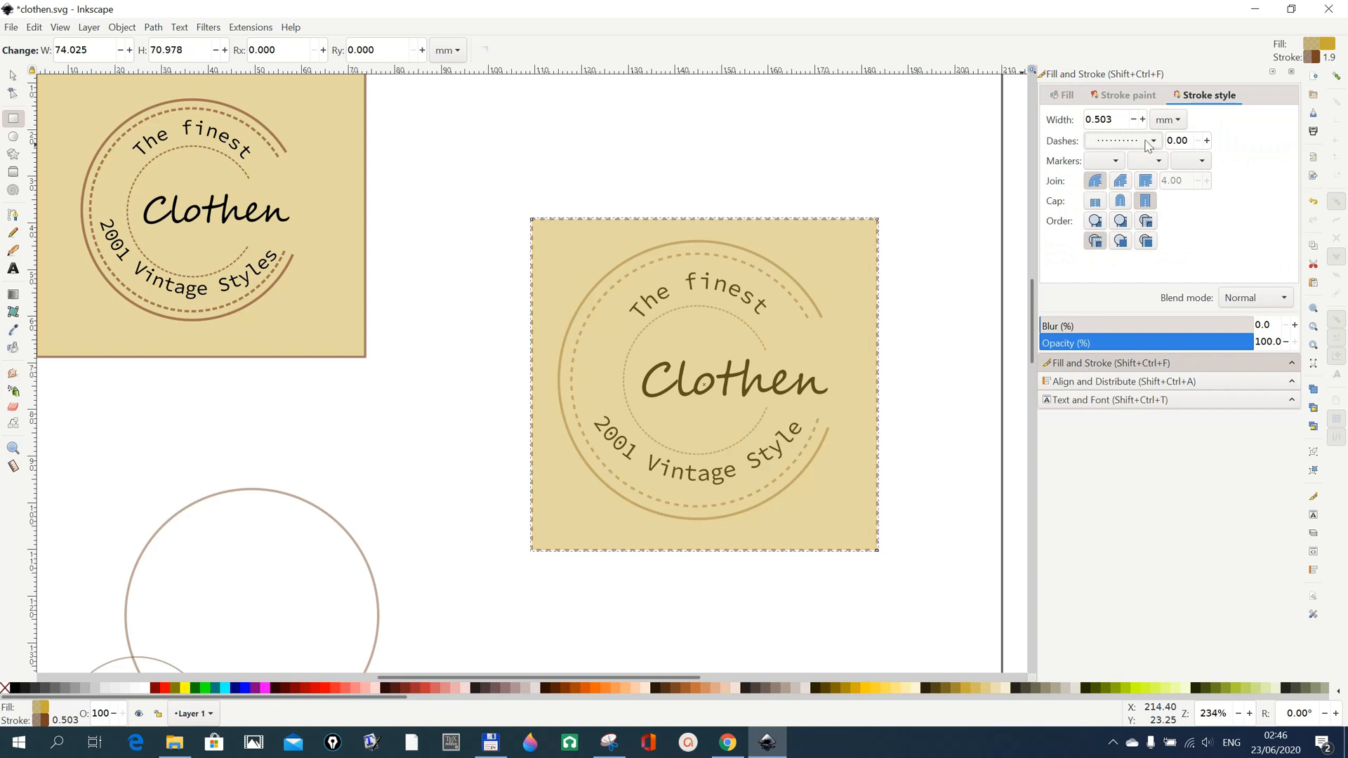
{"action": "left_click", "coordinate": [1155, 142]}
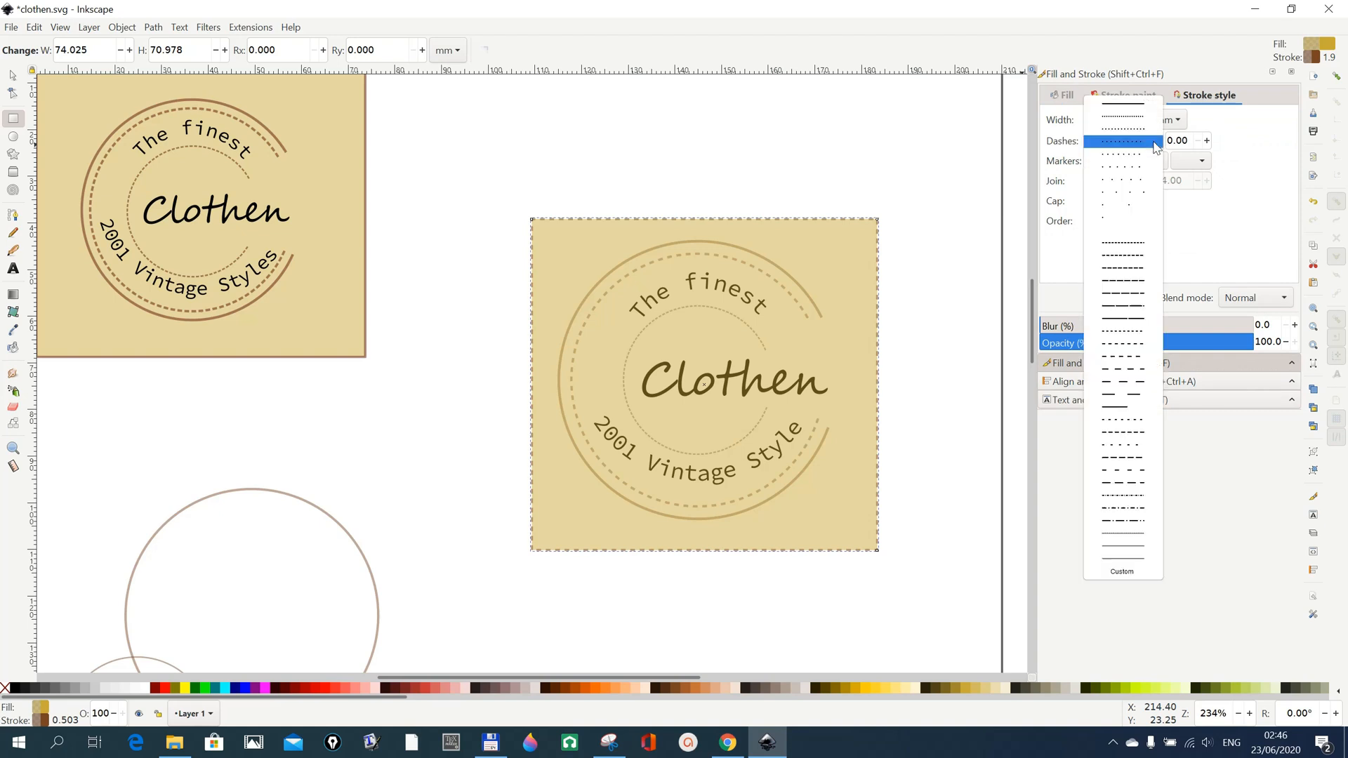
{"action": "left_click", "coordinate": [1147, 107]}
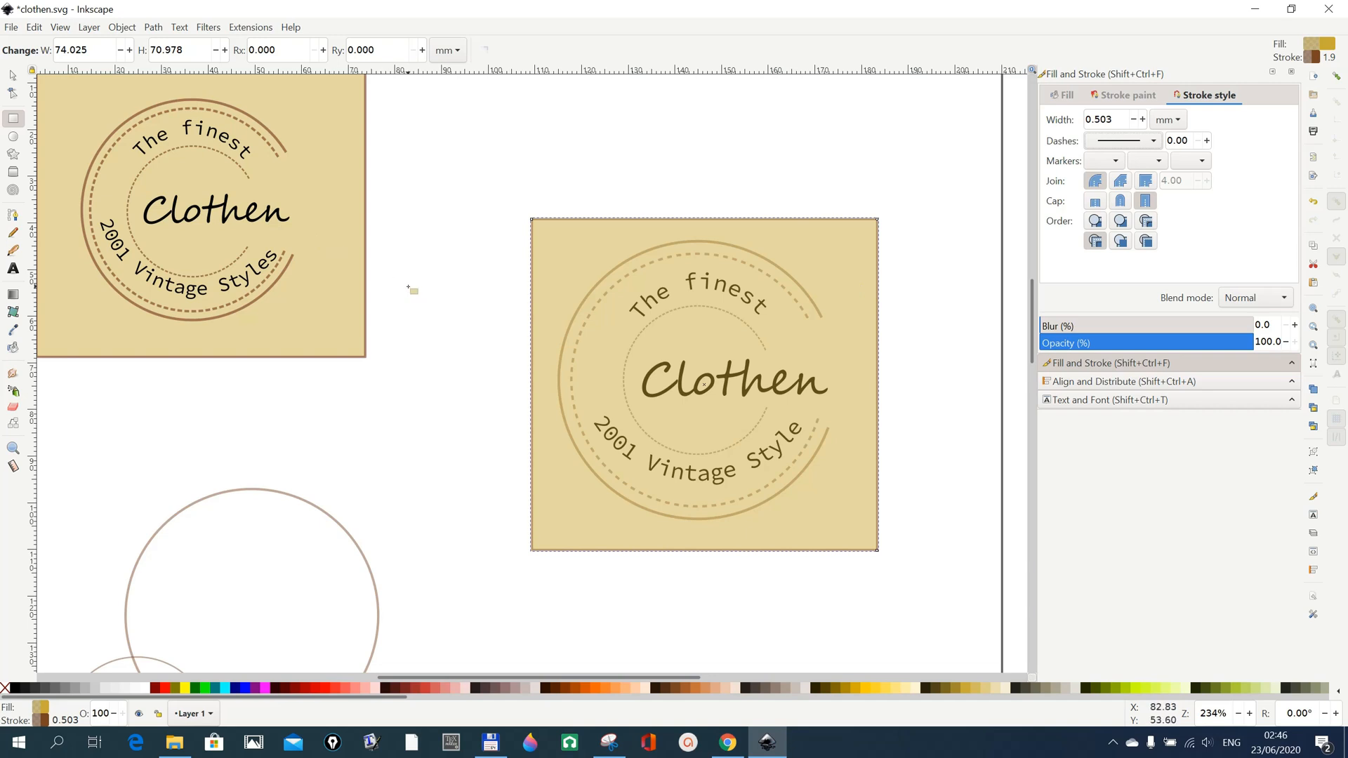
{"action": "left_click", "coordinate": [14, 76]}
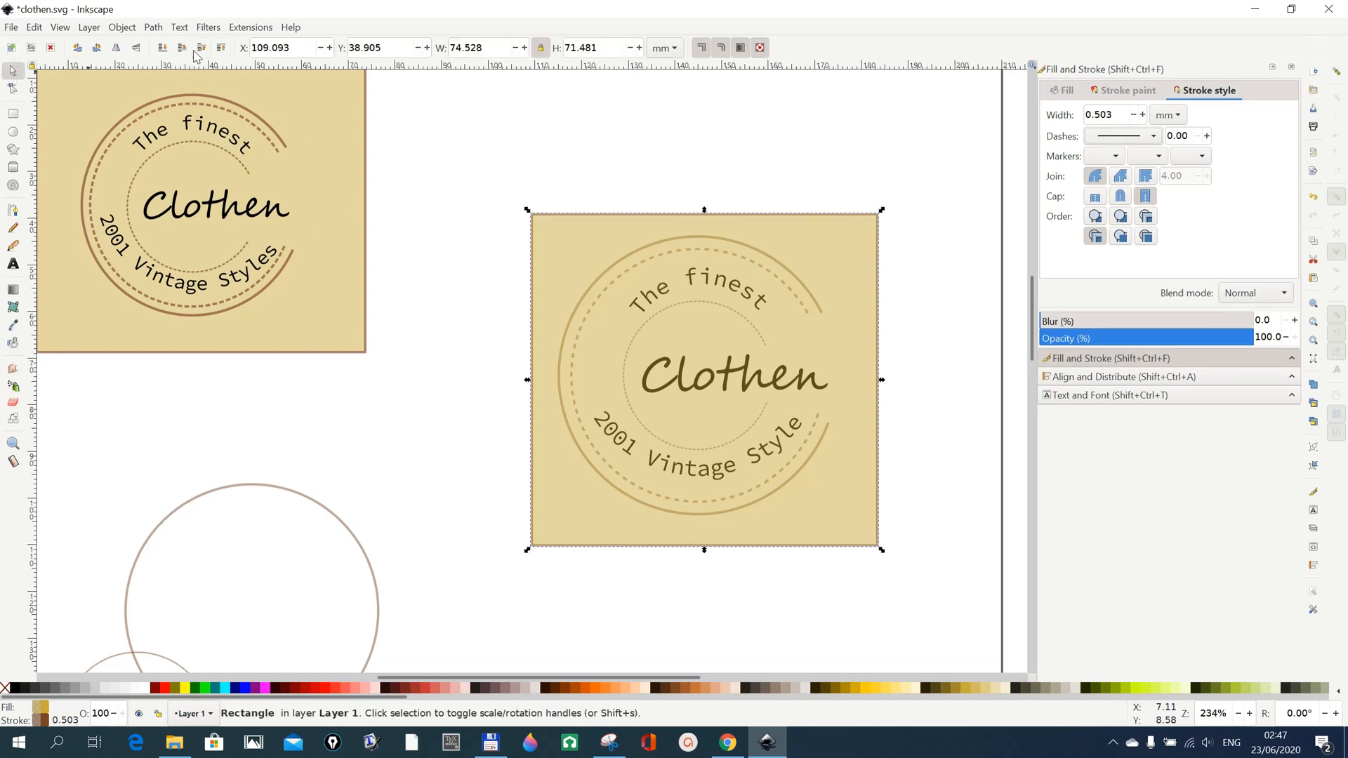
{"action": "left_click", "coordinate": [160, 50]}
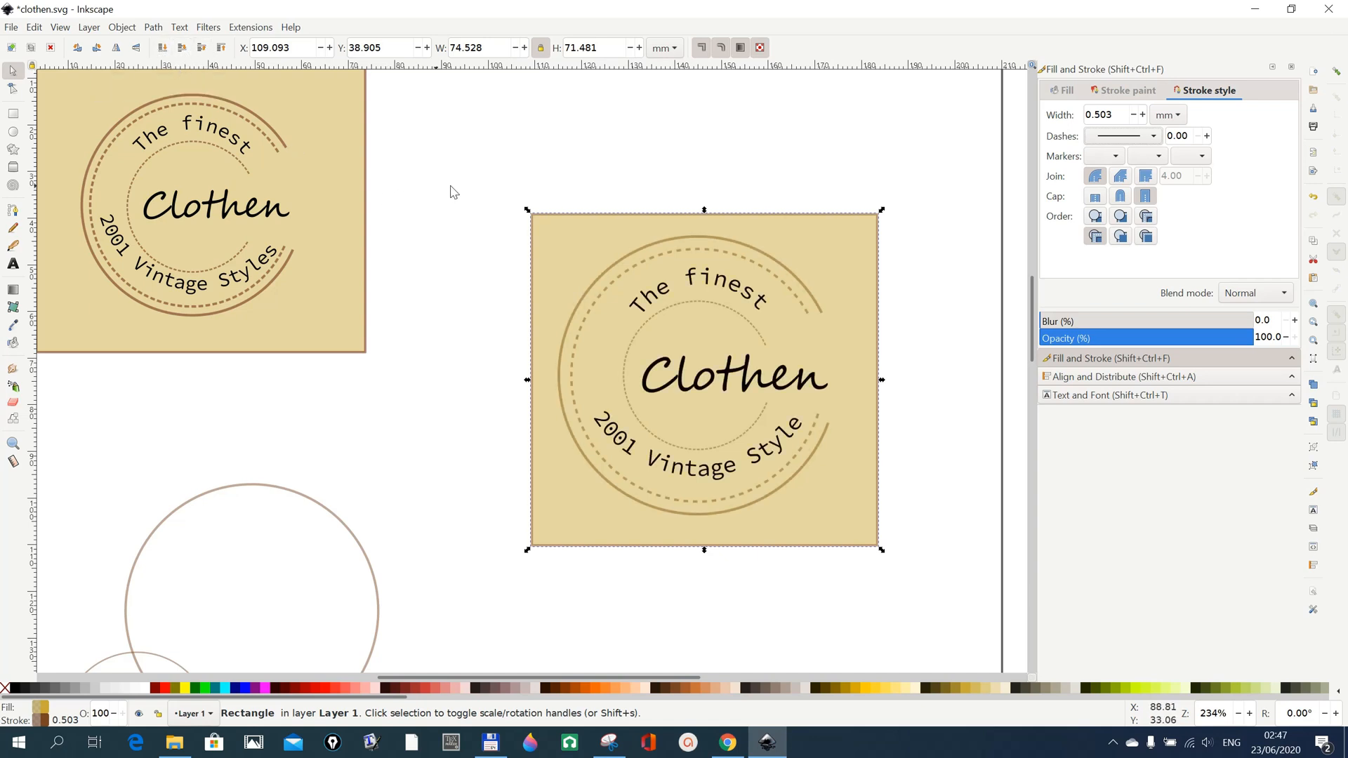
Group the background rectangle, arcs and texts of the new logo into a single object.
{"action": "left_click_drag", "start_coordinate": [455, 181], "coordinate": [979, 606]}
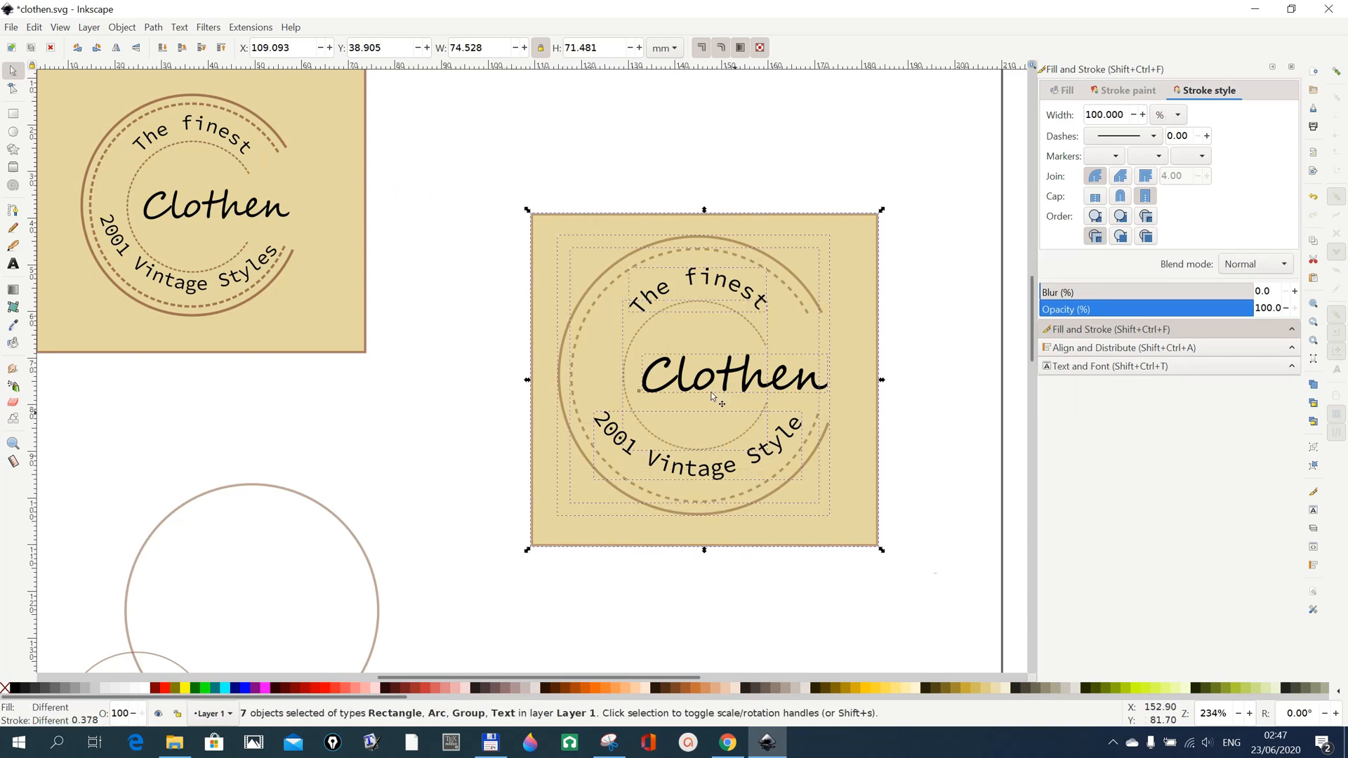
{"action": "left_click", "coordinate": [122, 28]}
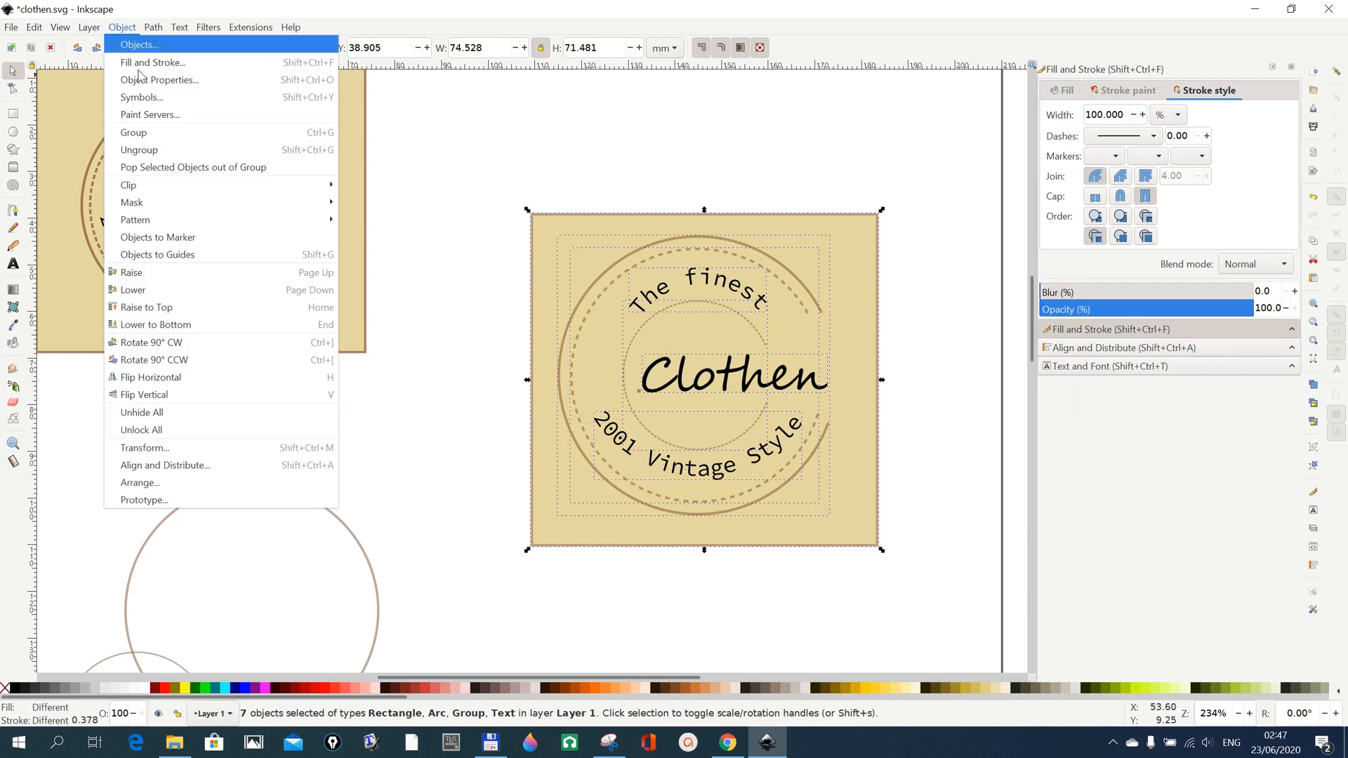
{"action": "left_click", "coordinate": [143, 147]}
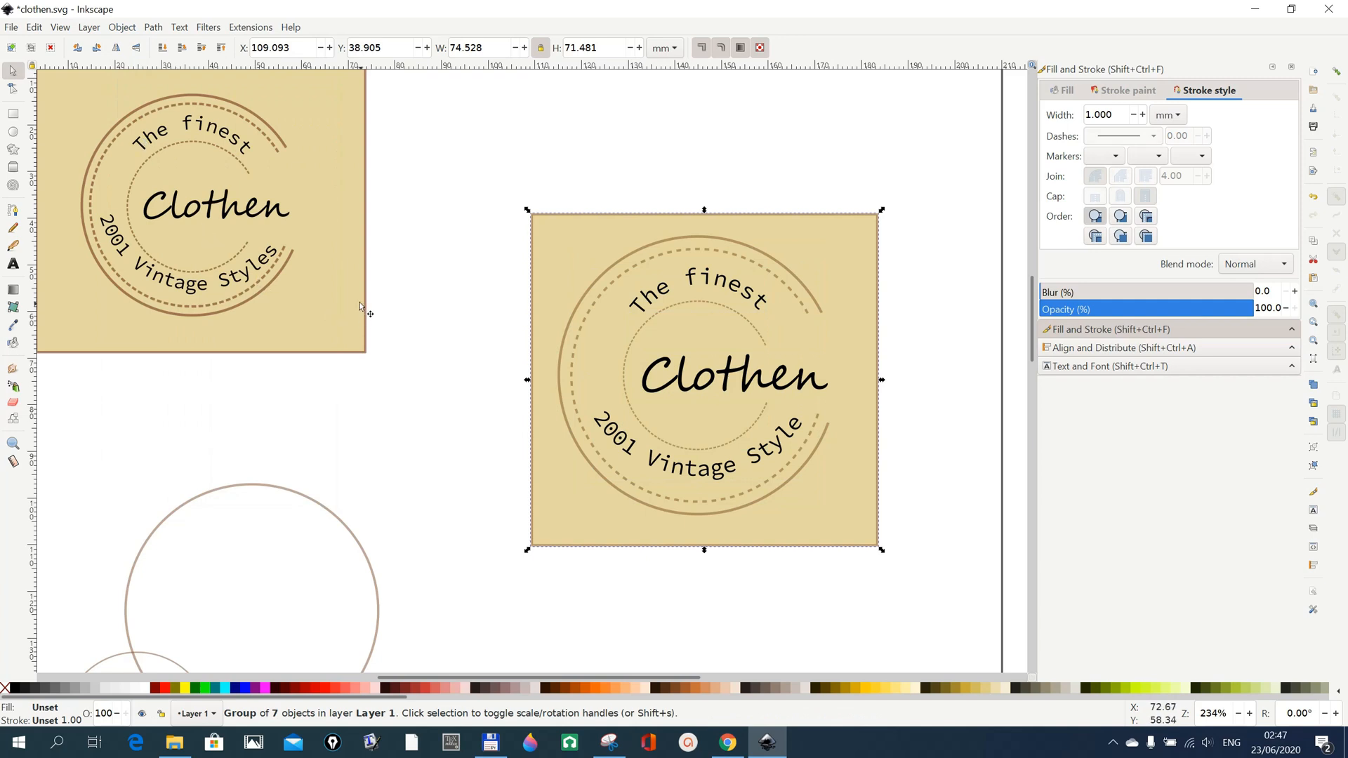